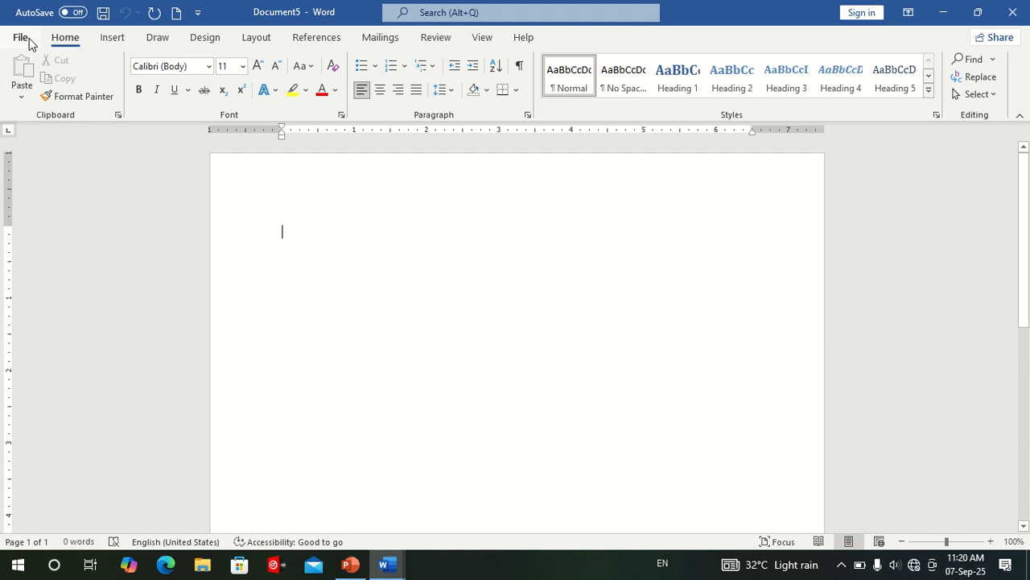
left_click(31, 42)
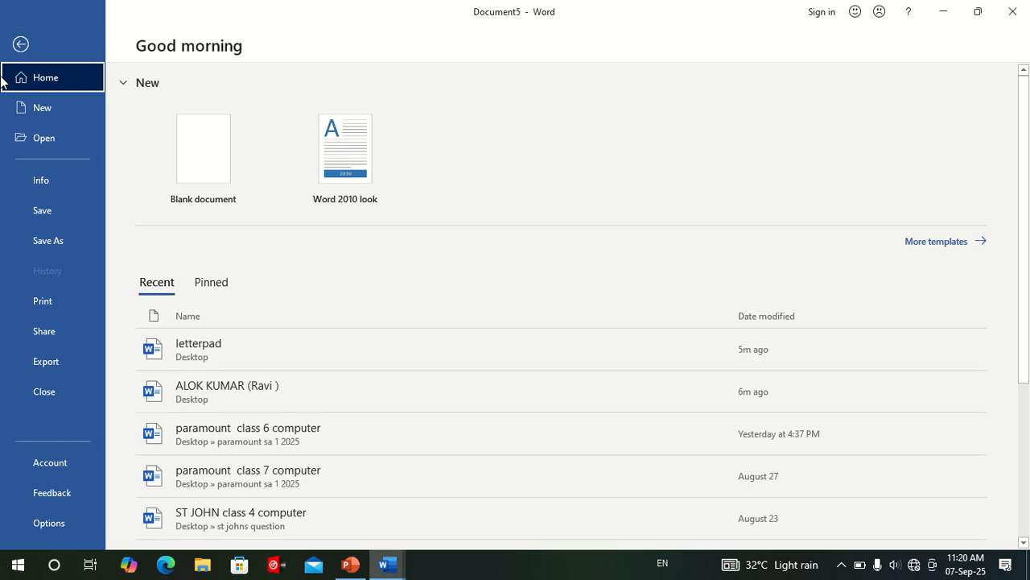
left_click(21, 45)
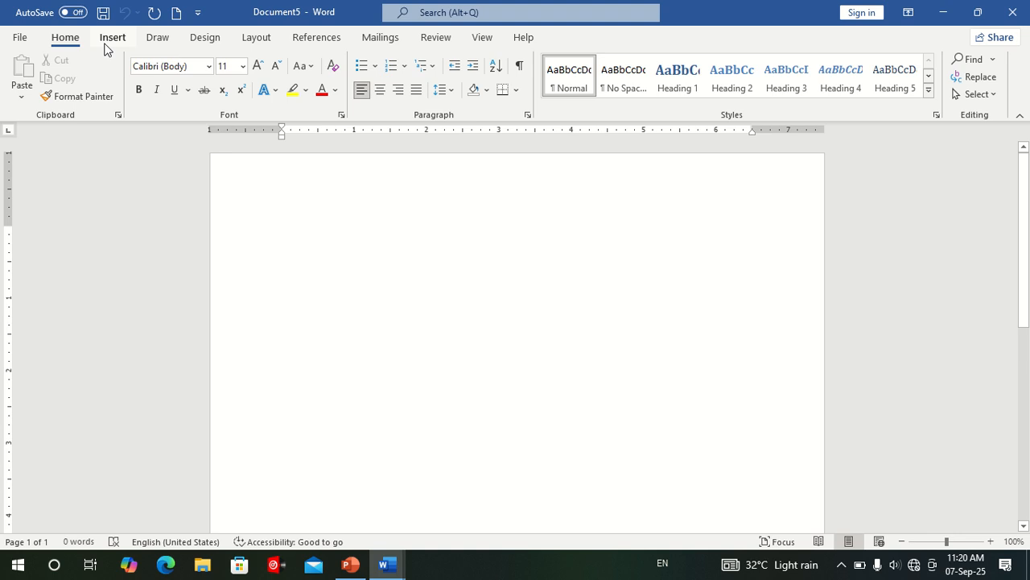
left_click(252, 39)
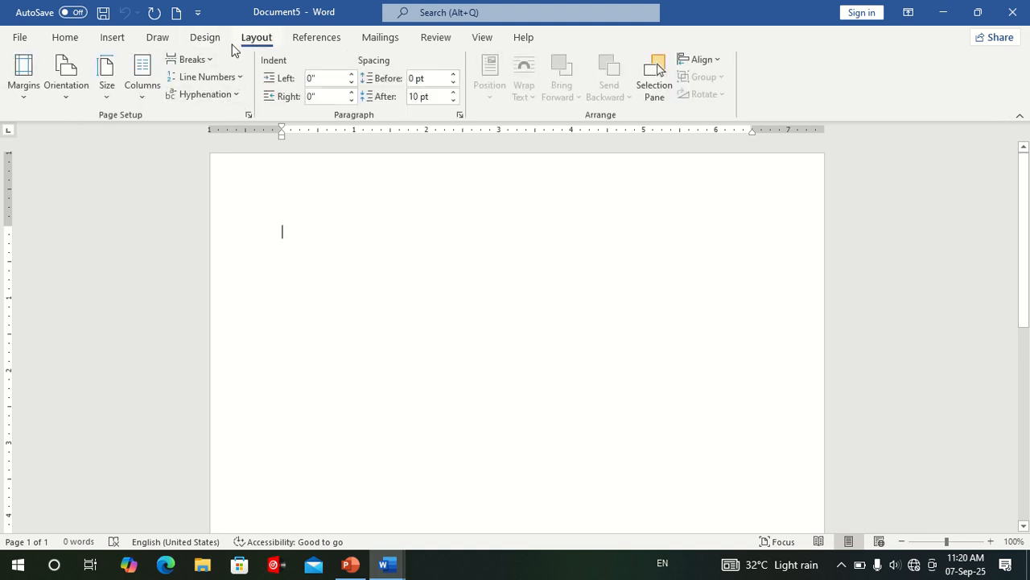
left_click(199, 40)
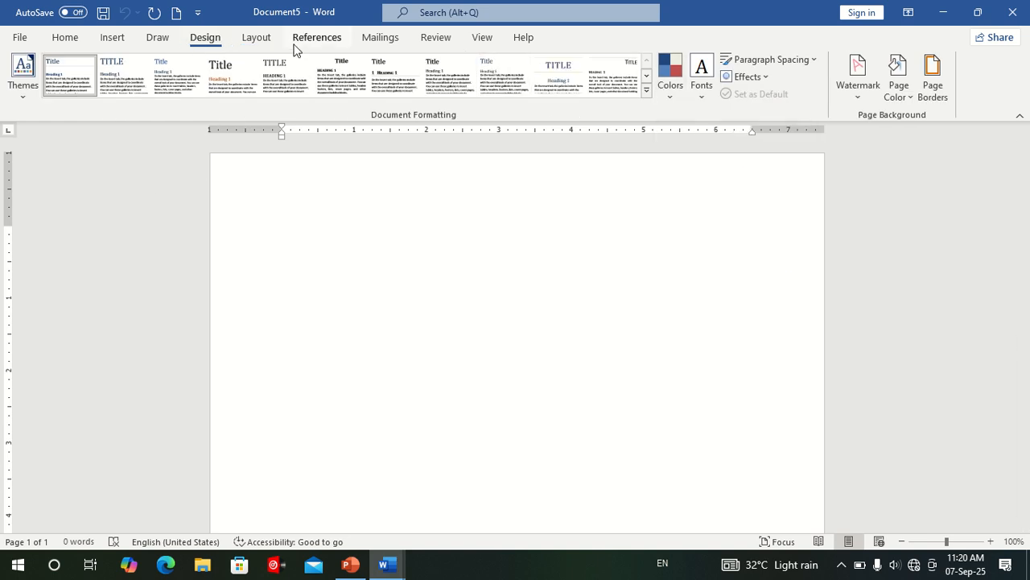
left_click(266, 40)
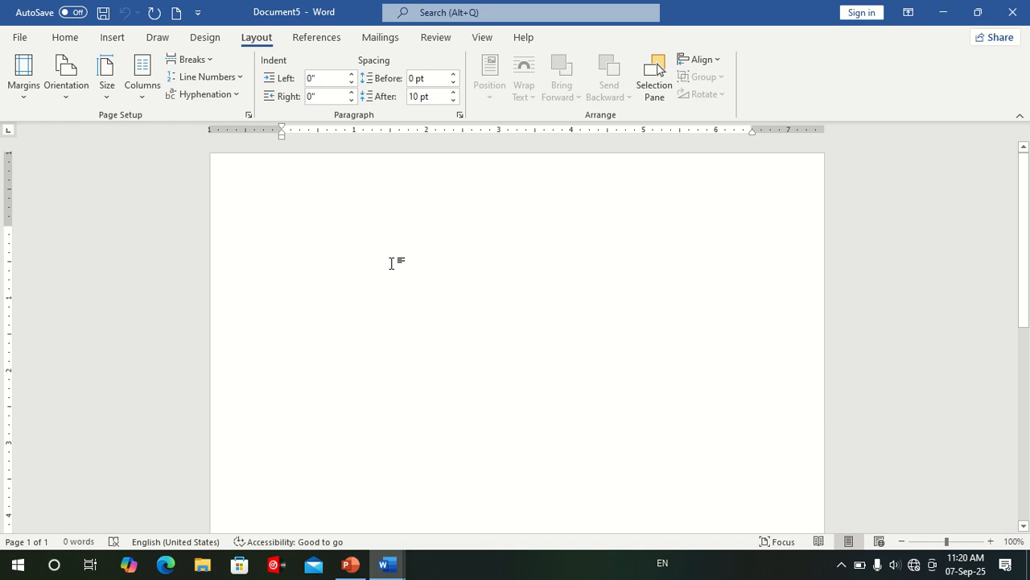
left_click(58, 40)
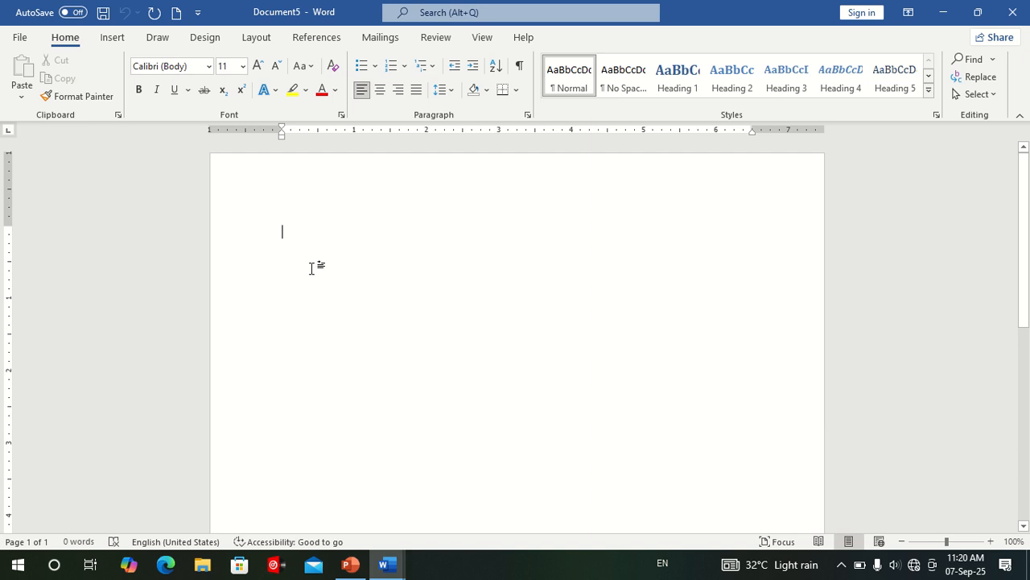
Enter the words Apple, Ball, Cat, H20 and X2 on separate lines of the blank document.
type("apl")
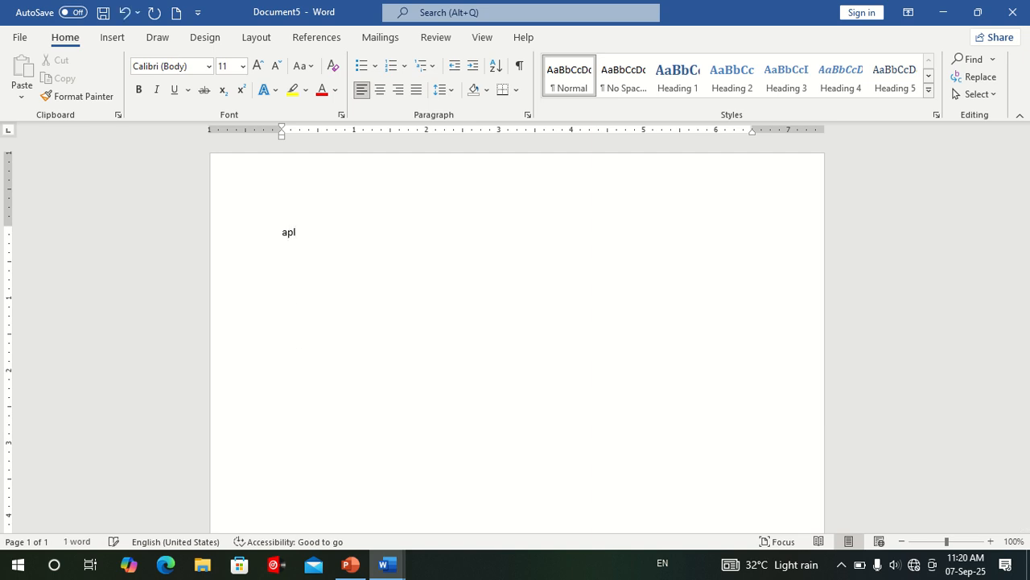
key("BackSpace")
type("ple")
key("Return")
type("ball")
key("Return")
type("cat")
key("Return")
type("H20")
key("Return")
type("X2")
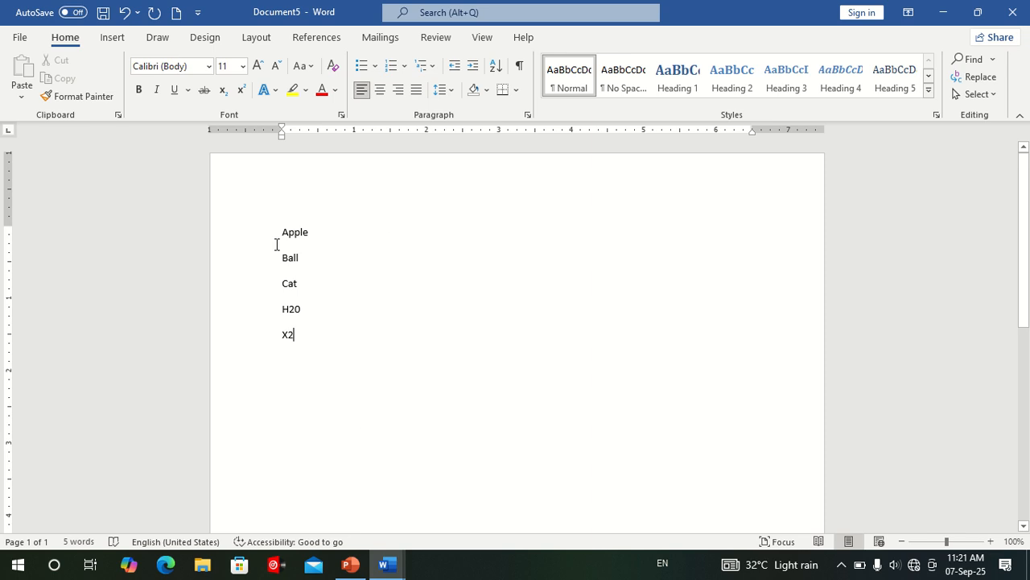
Enlarge the text of all five lines to font size 18.
left_click_drag(263, 241, 264, 341)
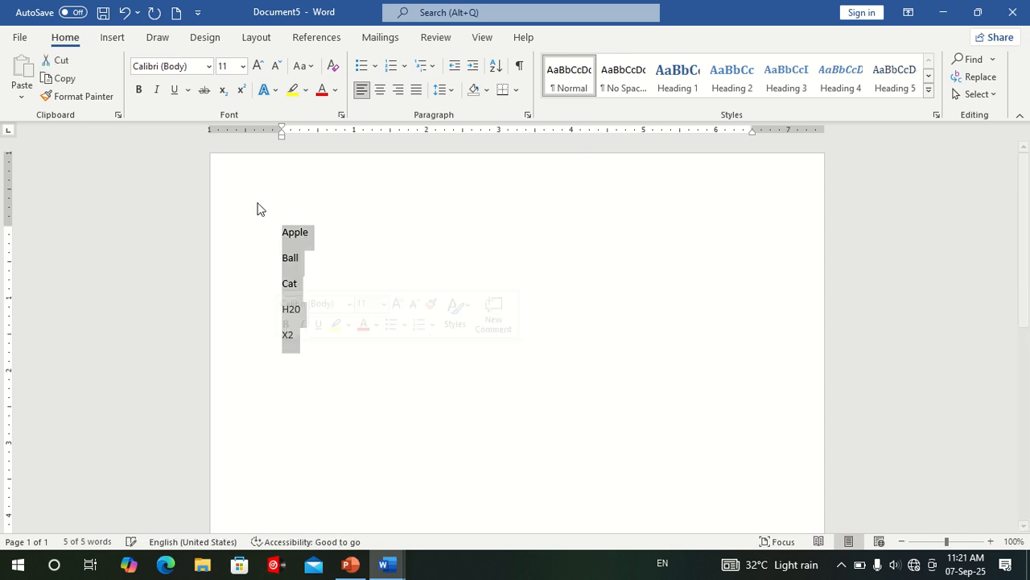
left_click(257, 66)
left_click(258, 66)
left_click(257, 66)
left_click(258, 66)
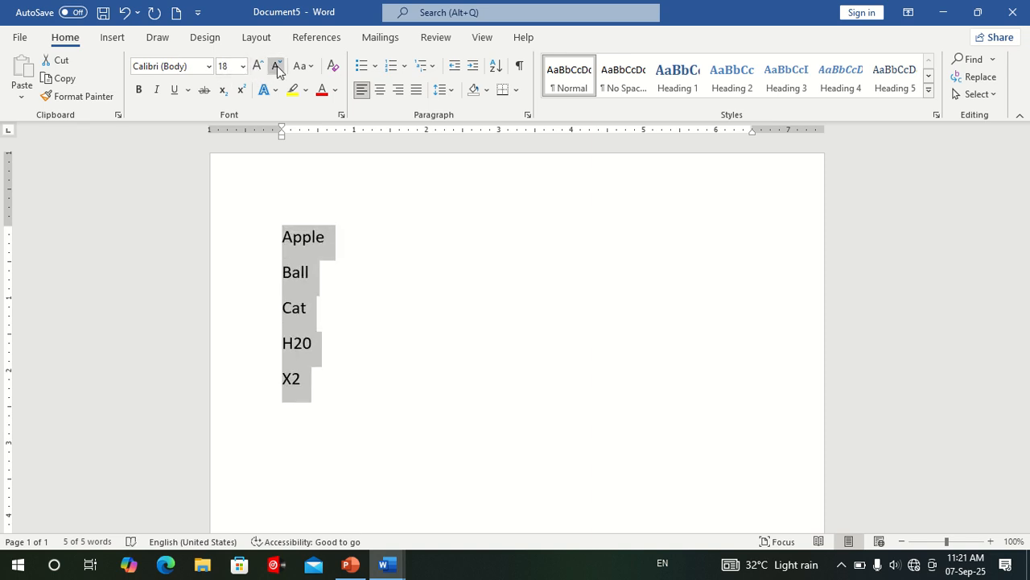
left_click(274, 67)
left_click(272, 69)
left_click(258, 66)
left_click(257, 66)
Change the font of all five lines to Arial Black and deselect the text.
left_click(208, 66)
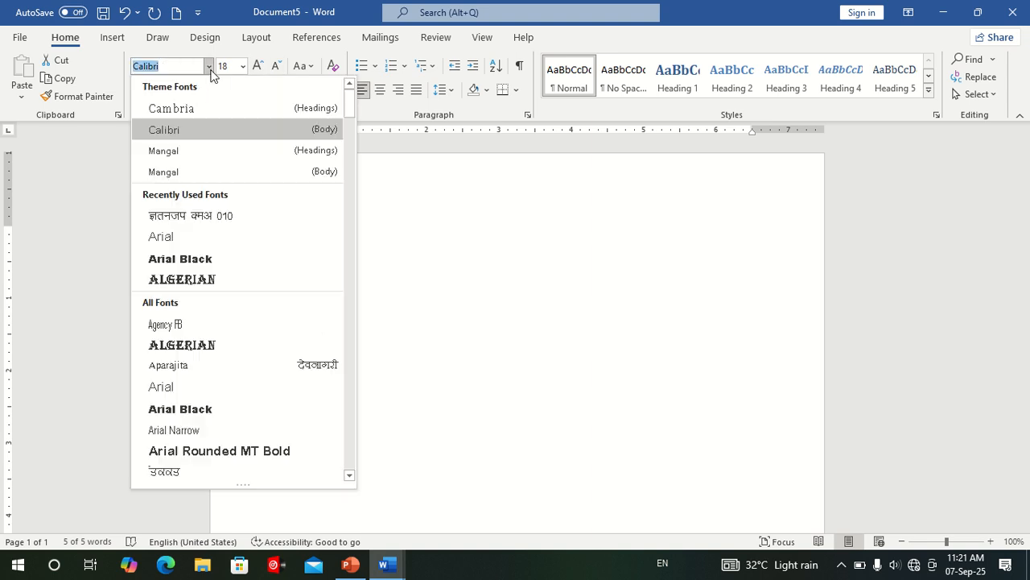
left_click(200, 266)
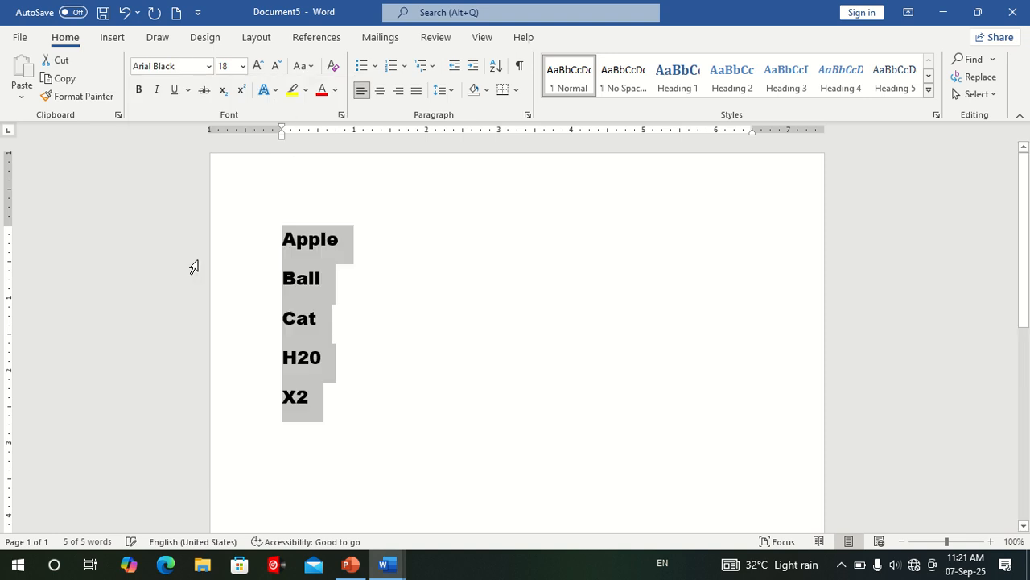
left_click(459, 296)
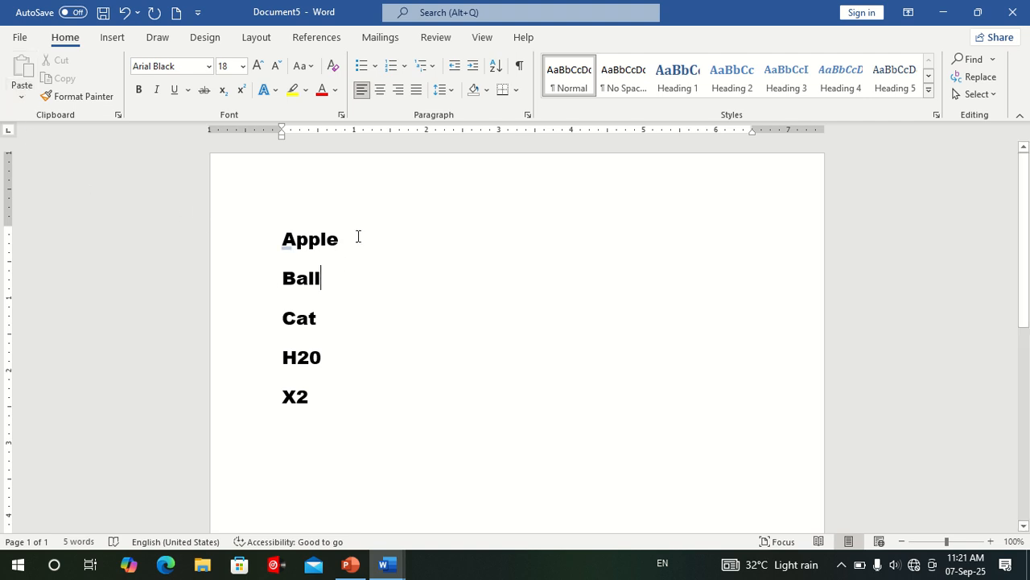
Move the Apple line to the end of the list by cutting and pasting it, leaving one empty line after X2.
left_click(266, 233)
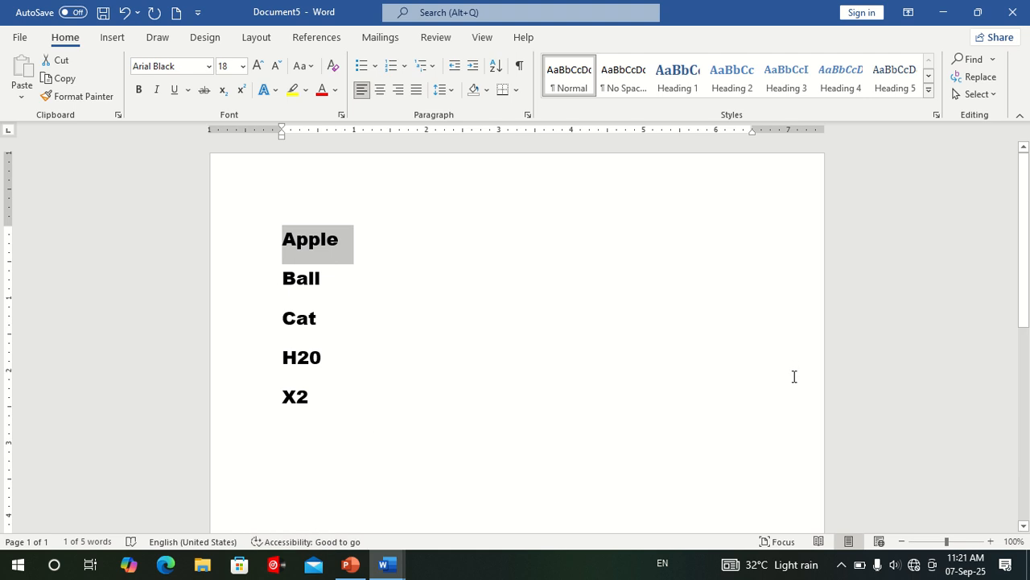
left_click(53, 61)
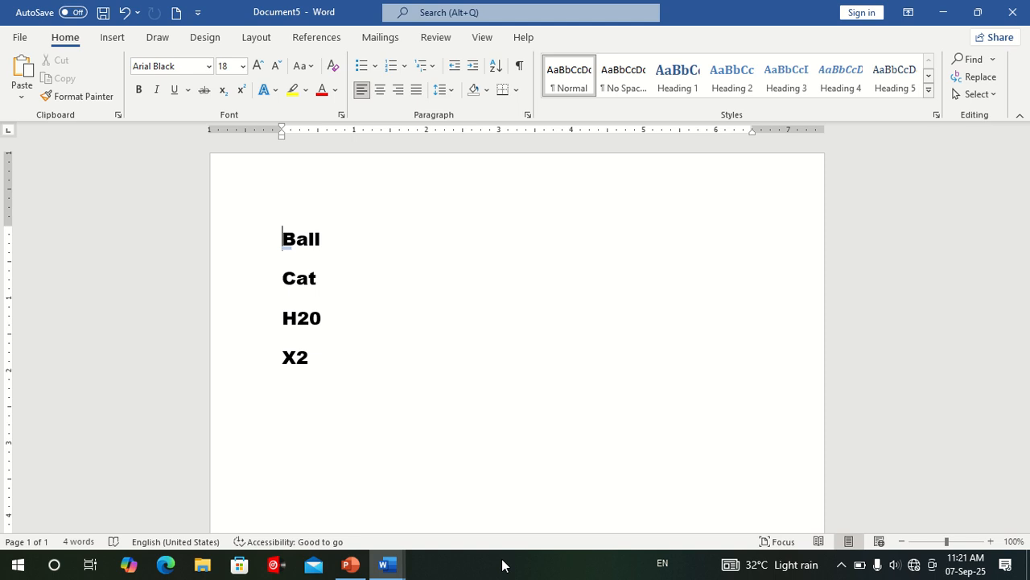
left_click(339, 366)
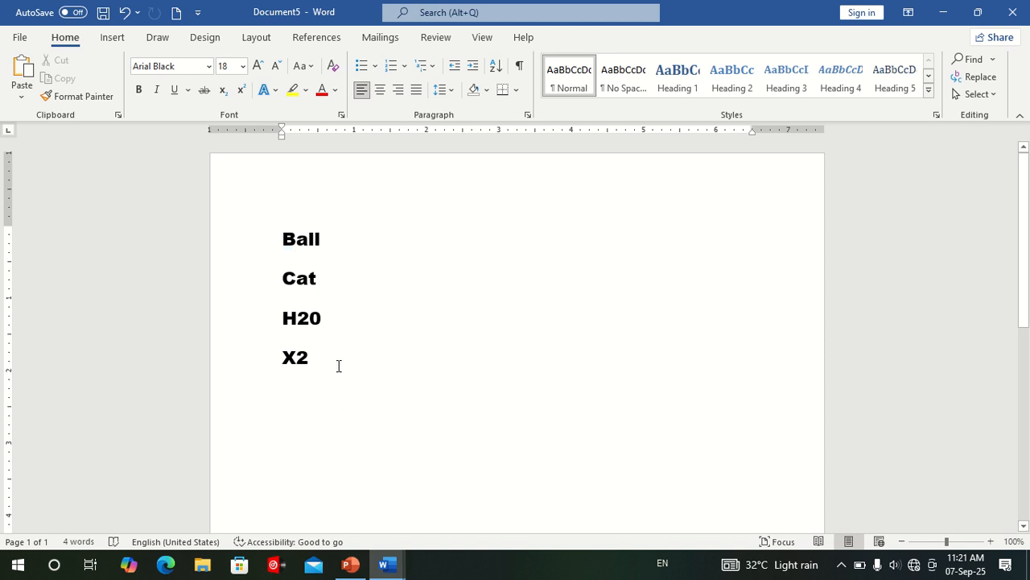
key("Return")
key("Return")
left_click(28, 70)
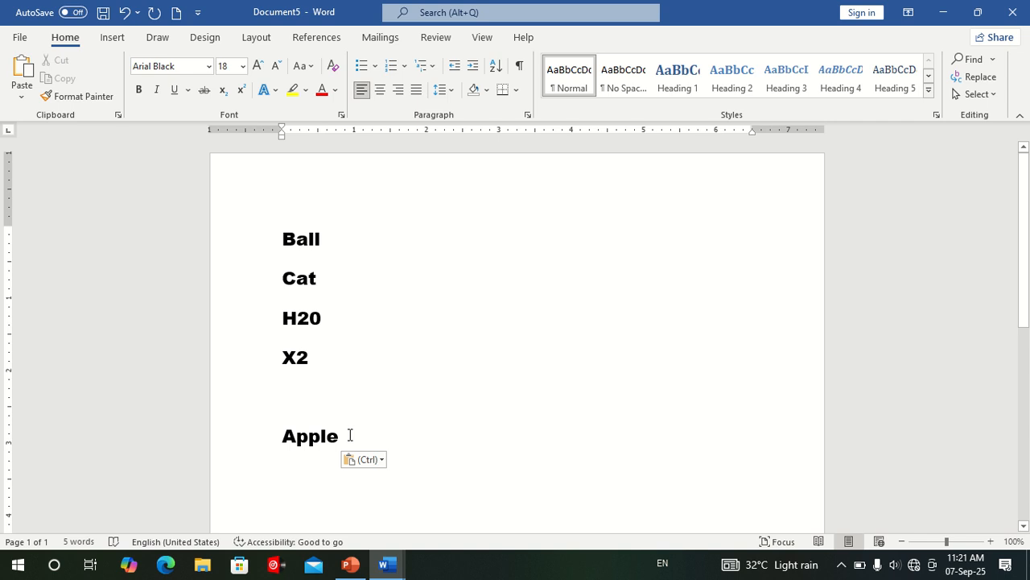
Copy the Apple line and paste it four times directly below X2.
left_click_drag(347, 432, 272, 432)
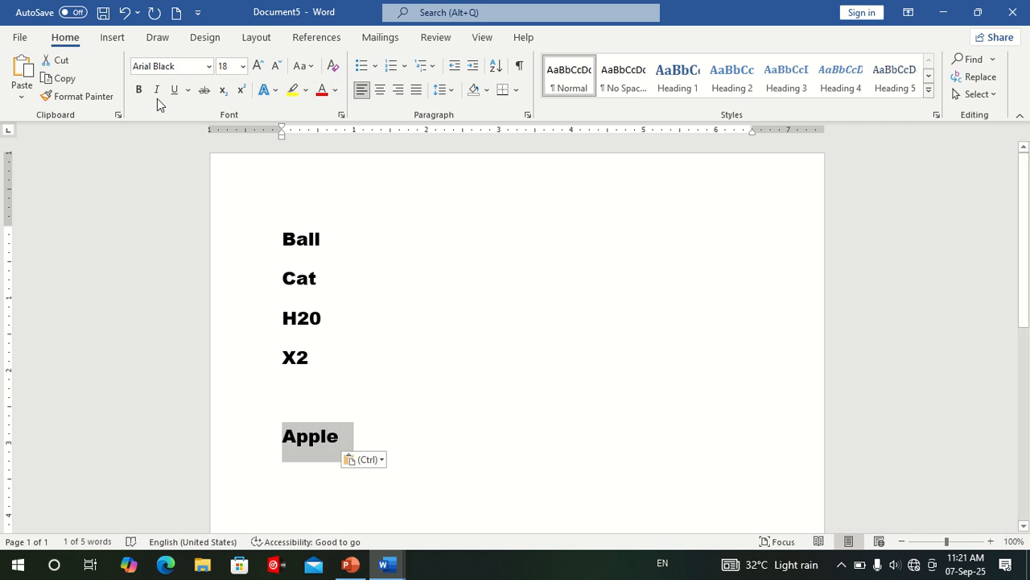
left_click(70, 78)
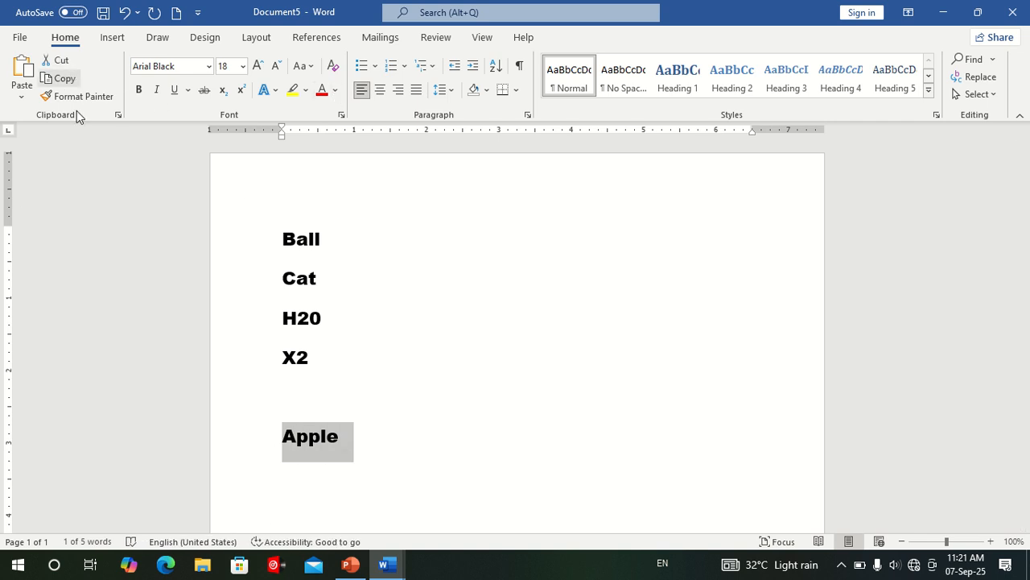
double_click(318, 223)
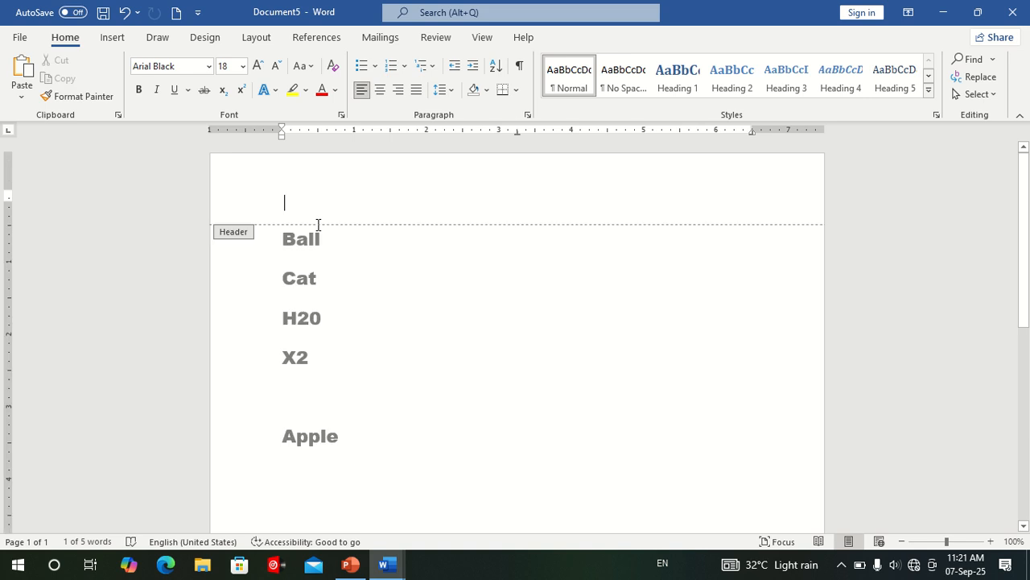
double_click(336, 255)
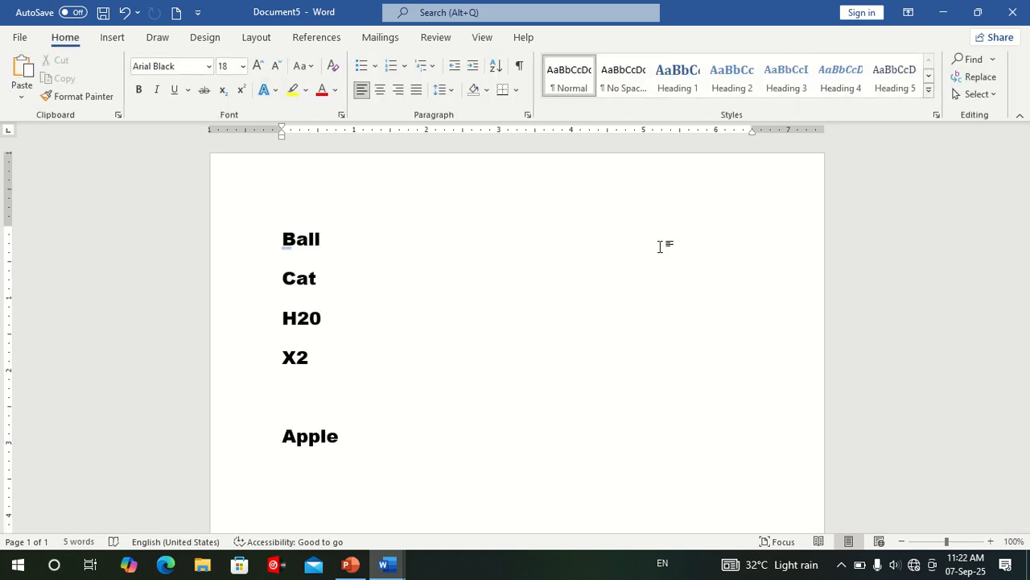
left_click(322, 396)
left_click(22, 71)
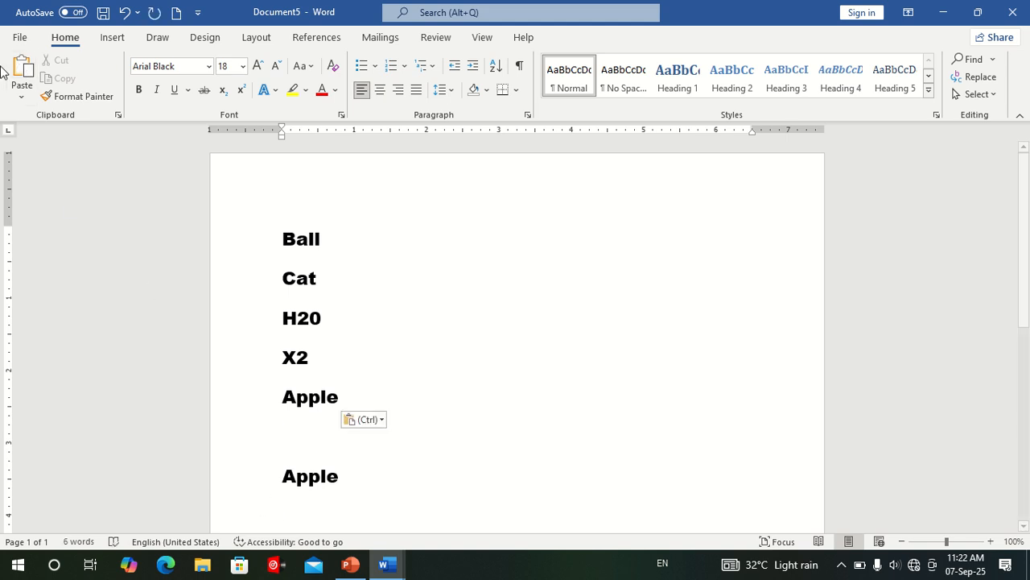
left_click(22, 71)
left_click(22, 71)
left_click(22, 71)
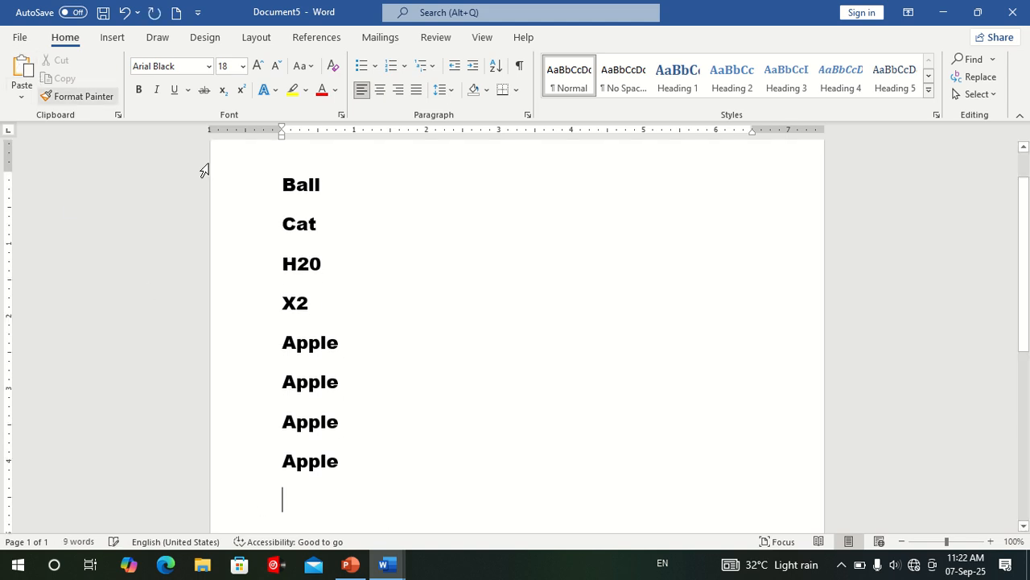
scroll(496, 269, "down", 2)
scroll(508, 287, "up", 2)
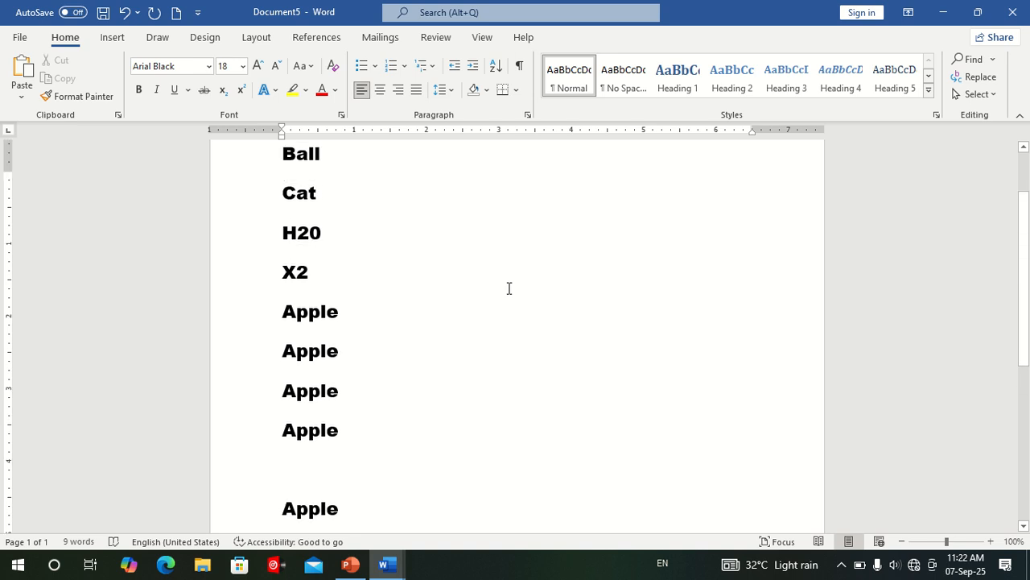
scroll(508, 289, "up", 1)
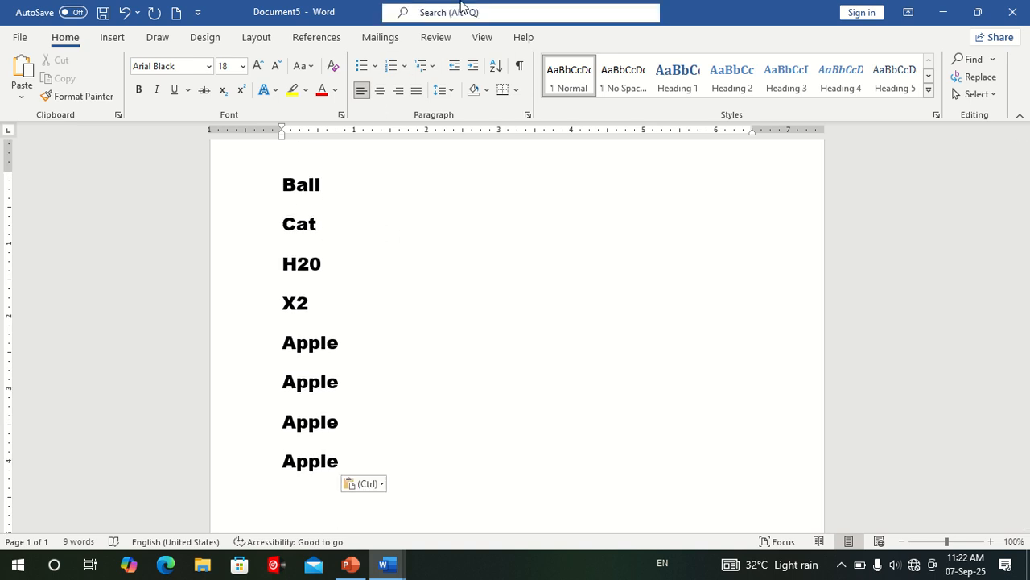
mouse_move(516, 6)
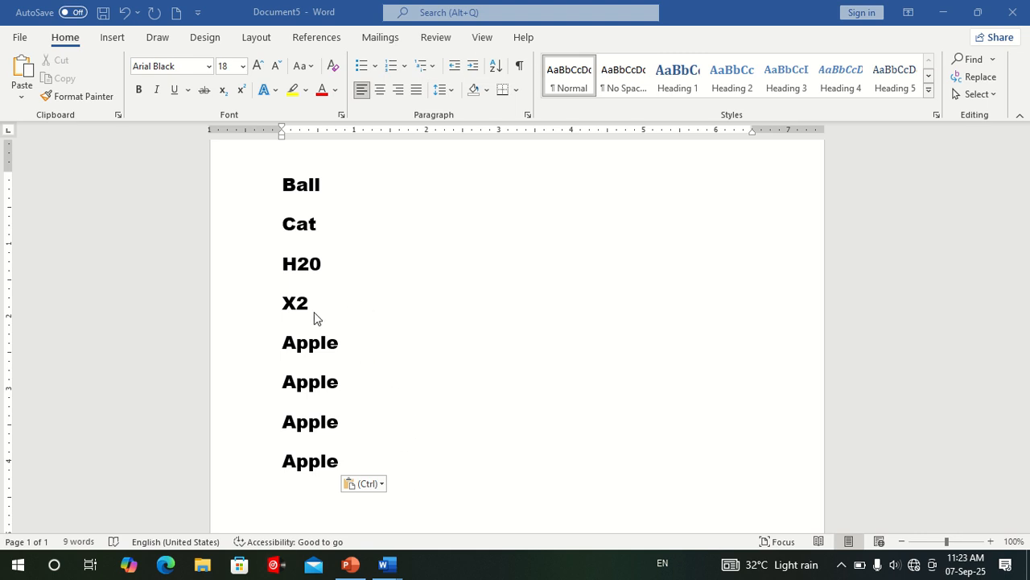
key("Return")
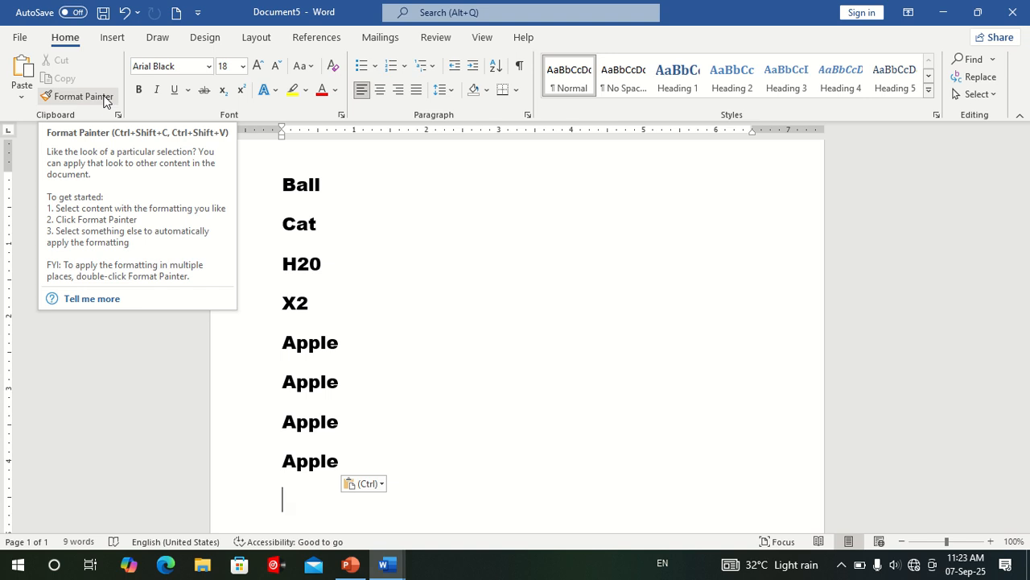
left_click(507, 342)
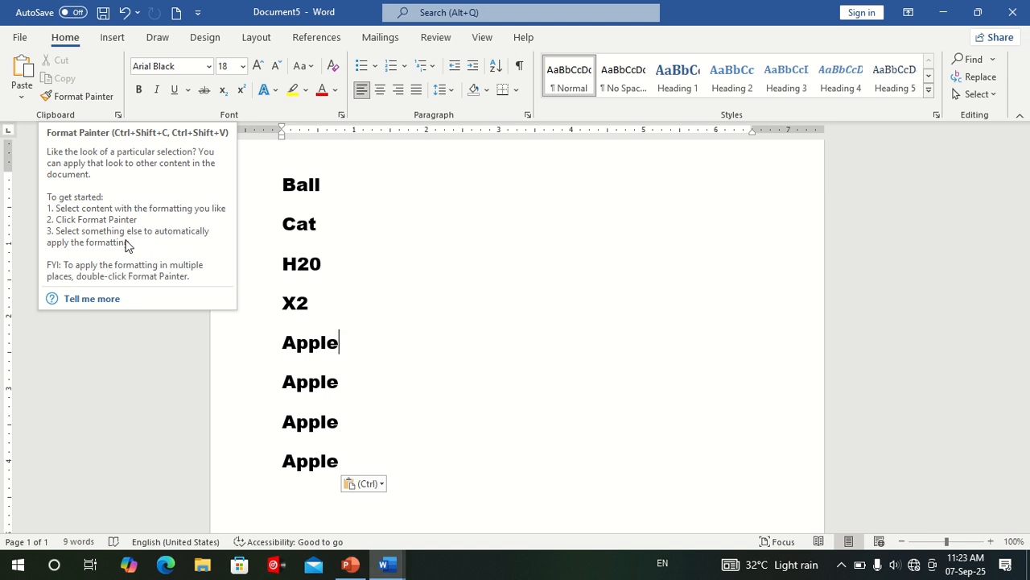
left_click(451, 266)
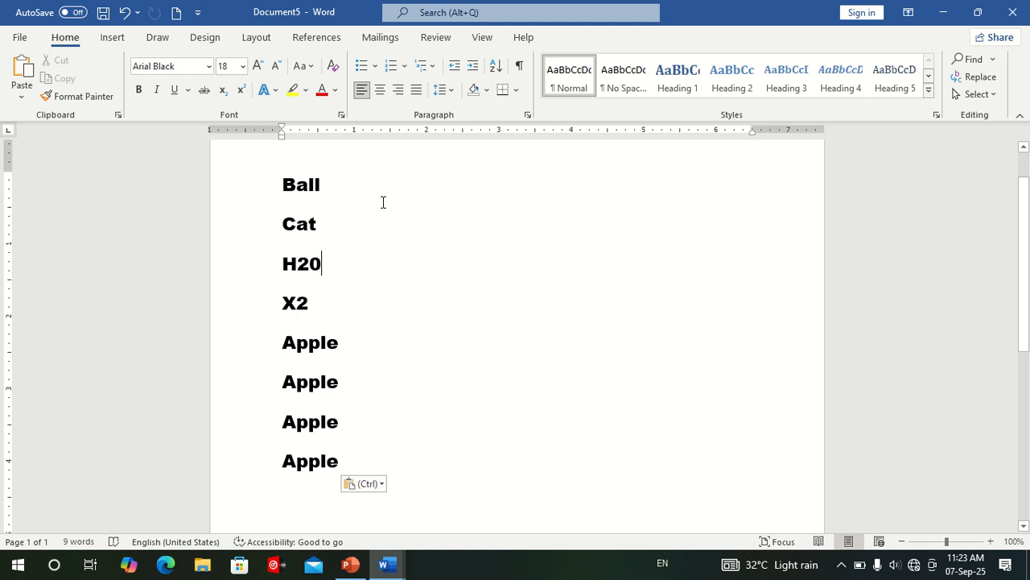
Clear all formatting from the Ball line.
left_click(265, 184)
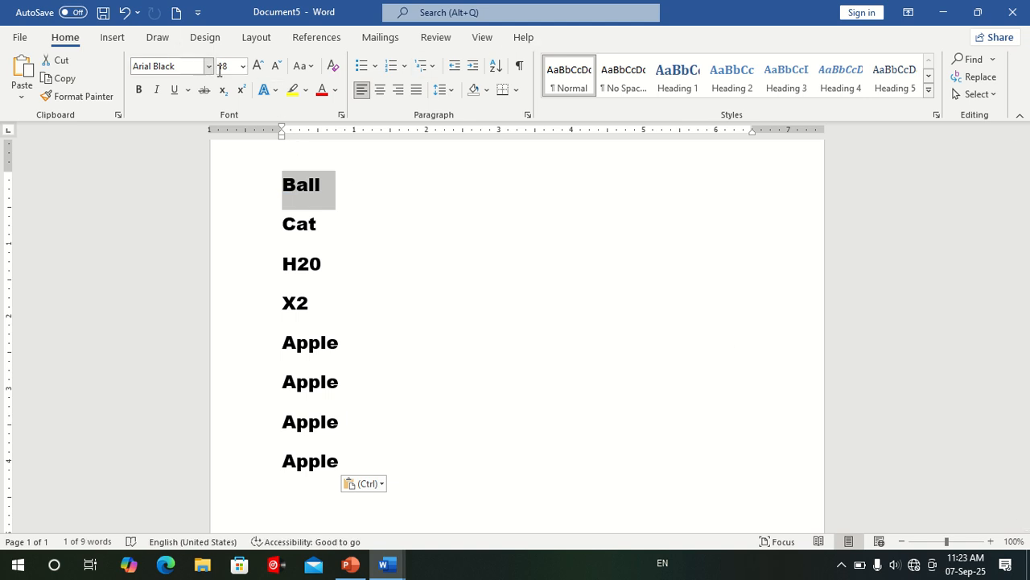
left_click(330, 71)
left_click(448, 306)
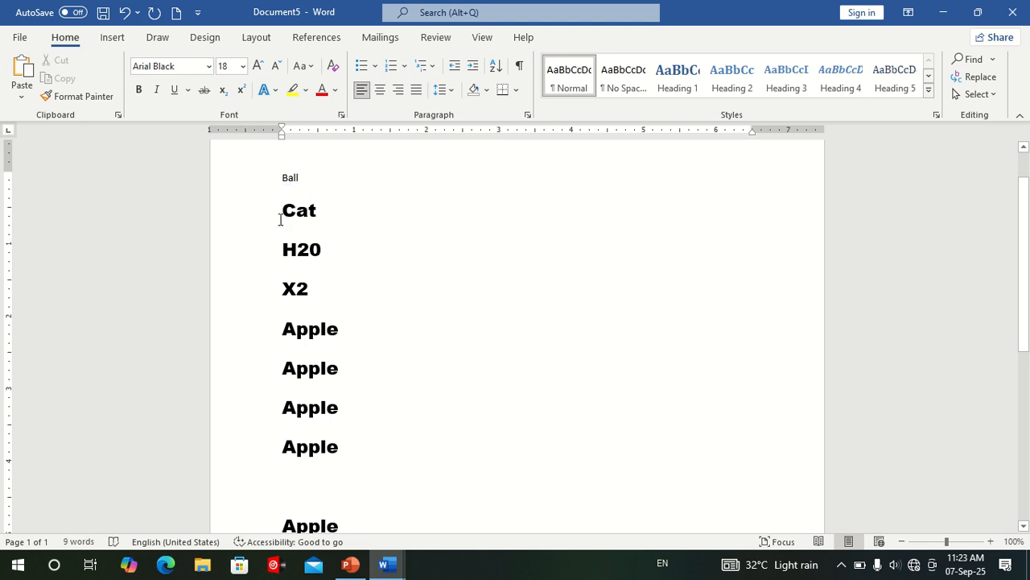
Apply the formatting of the Apple line directly below X2 to the Ball line with Format Painter.
left_click_drag(341, 327, 268, 325)
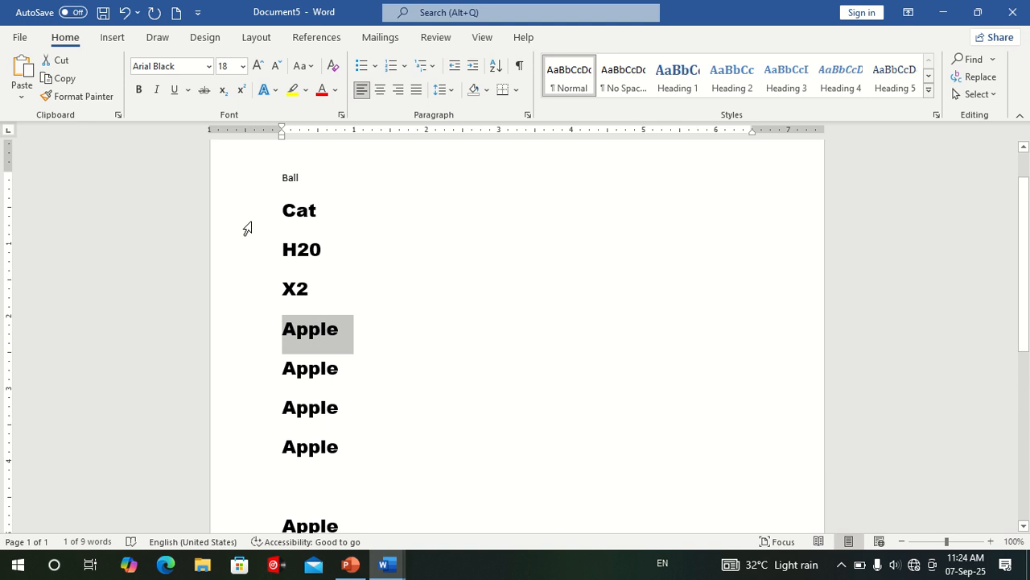
left_click(87, 97)
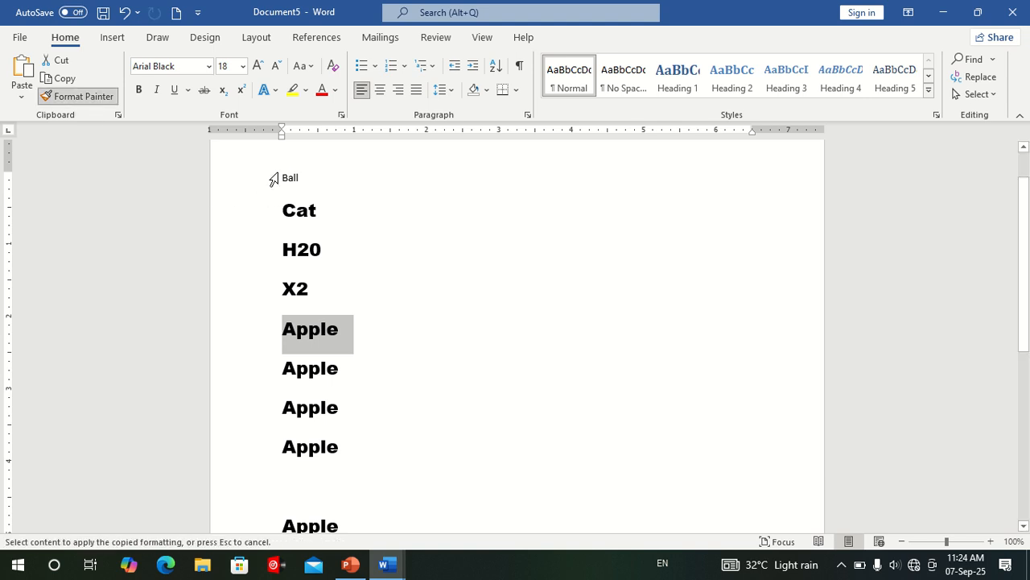
left_click_drag(276, 178, 313, 180)
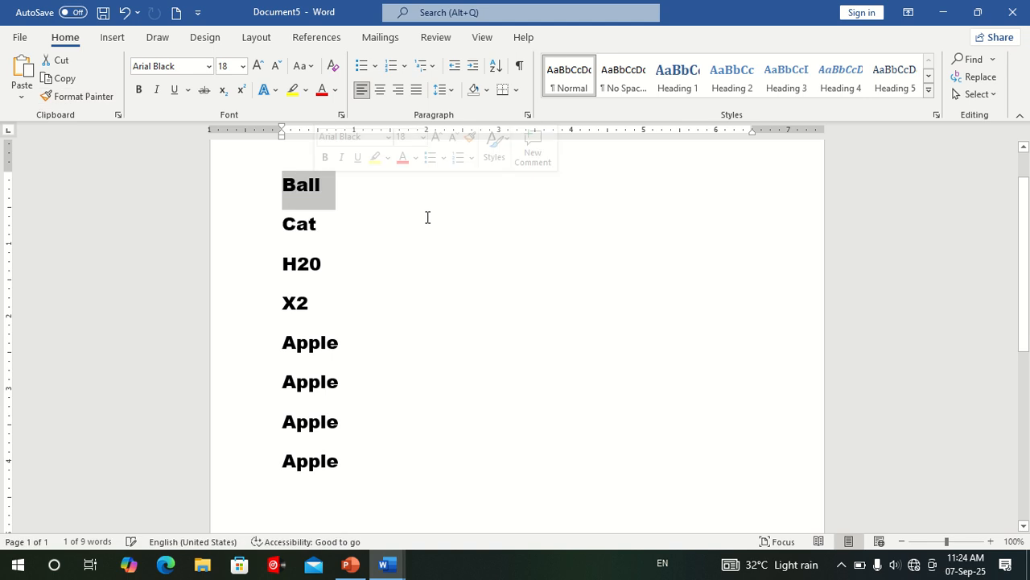
Add a line below the last Apple in the Kruti Dev 010 font, entering "fgUnh" to produce हिन्दी.
left_click(378, 394)
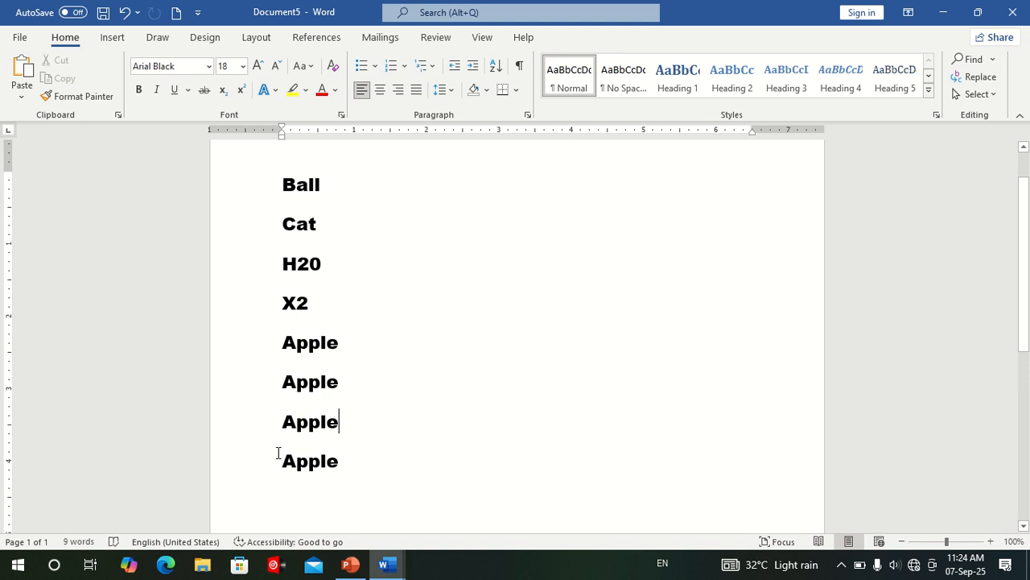
left_click(208, 66)
left_click(387, 352)
key("Return")
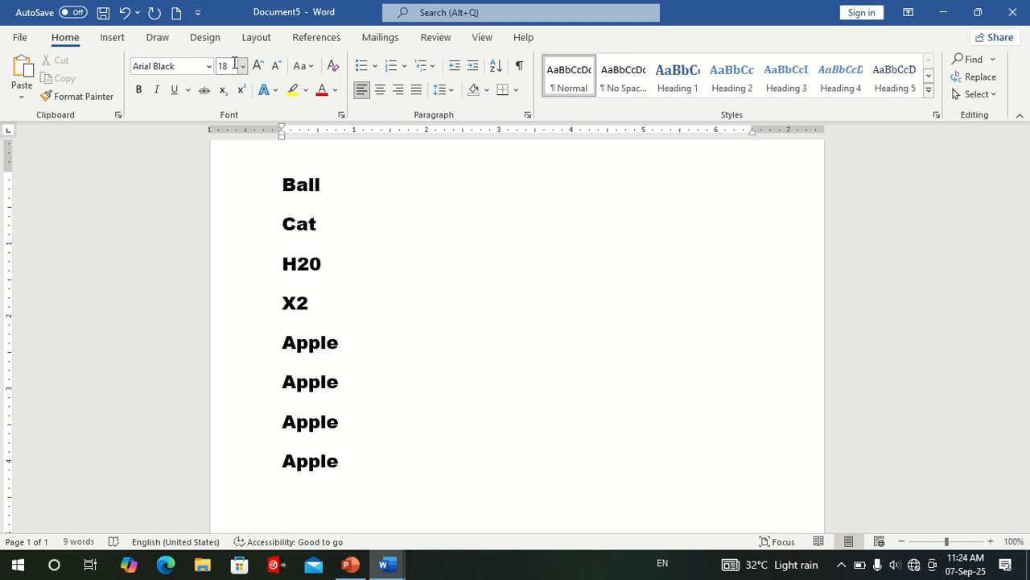
left_click(209, 66)
left_click(205, 244)
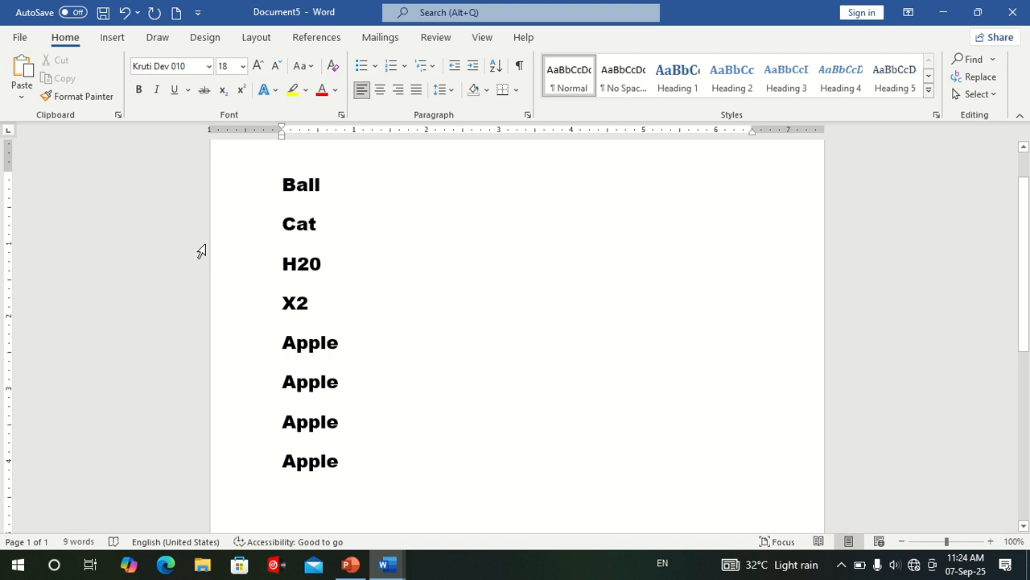
type("f")
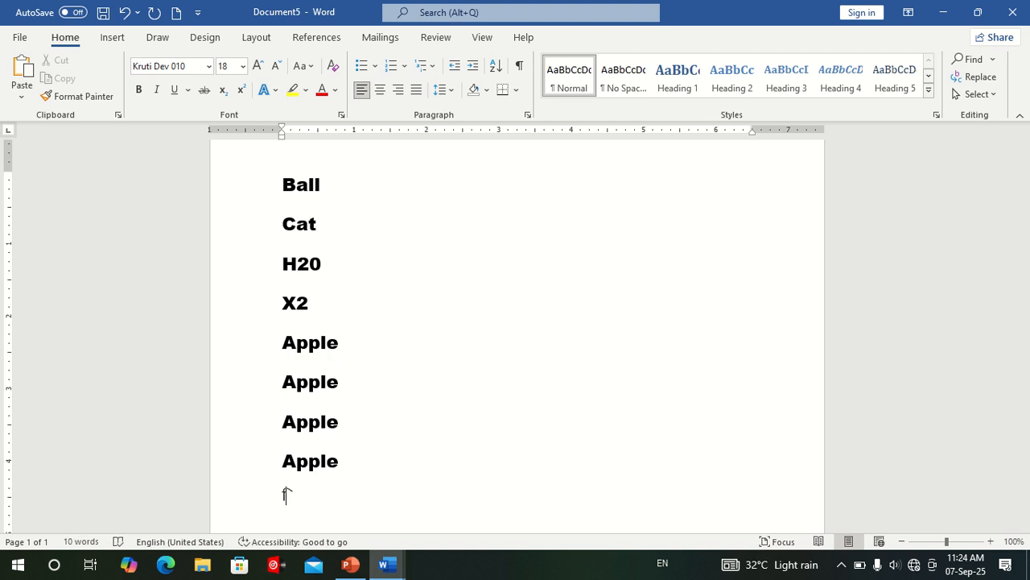
type("gUnh")
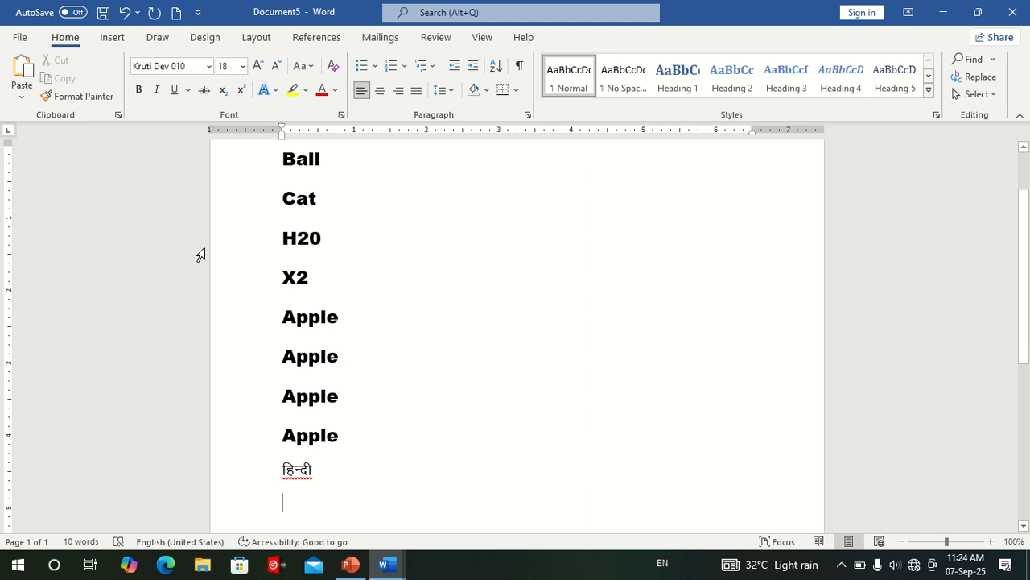
Set the font to Cambria (Headings) on a new line below हिन्दी and write "English".
left_click(207, 66)
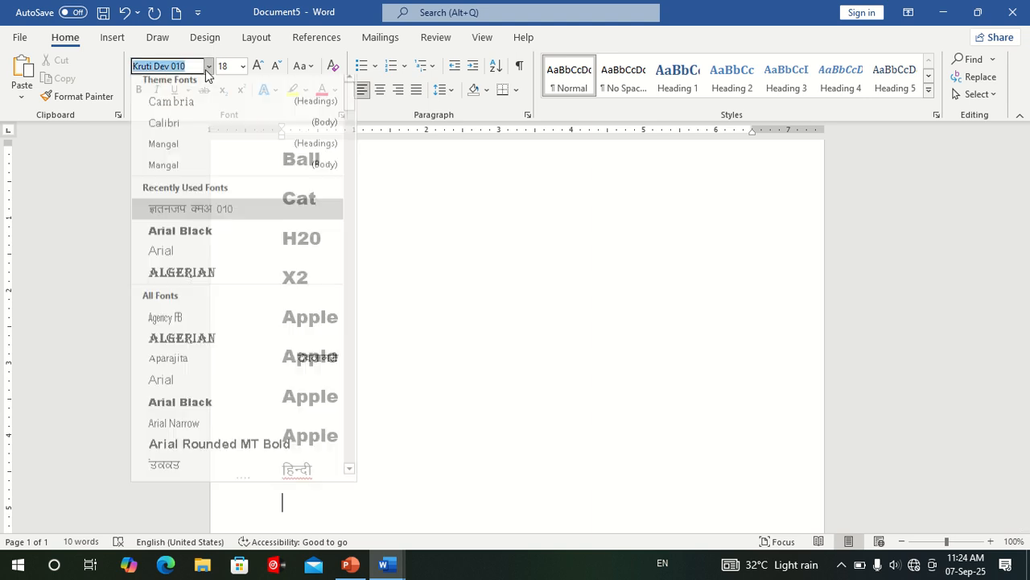
left_click(199, 109)
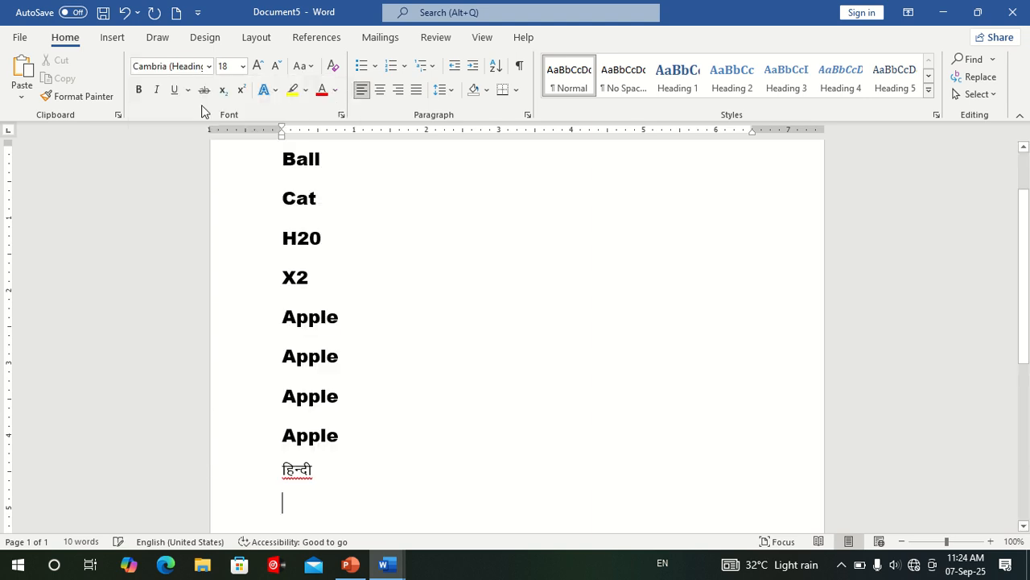
type("En")
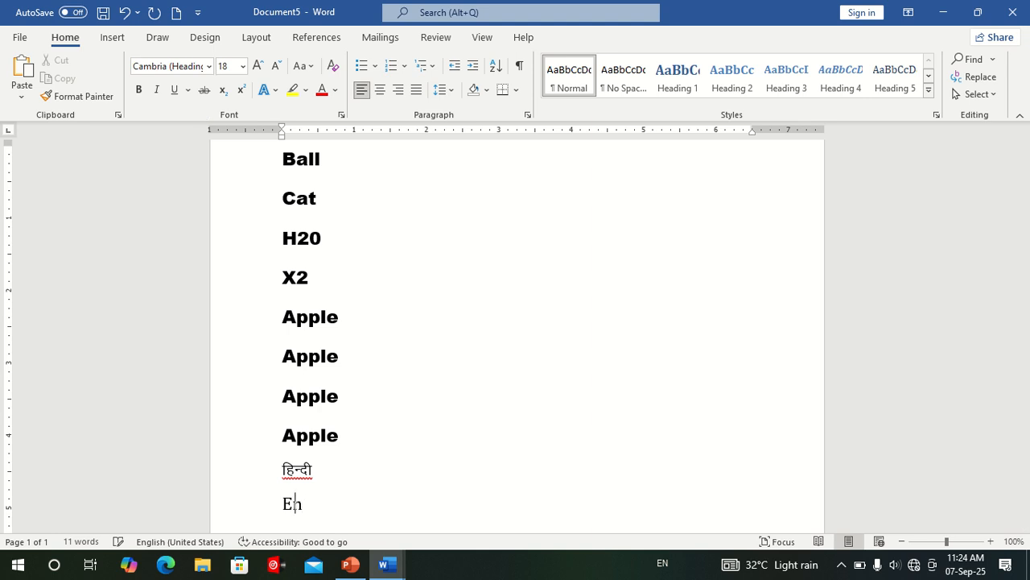
type("glish")
mouse_move(410, 8)
left_click(411, 32)
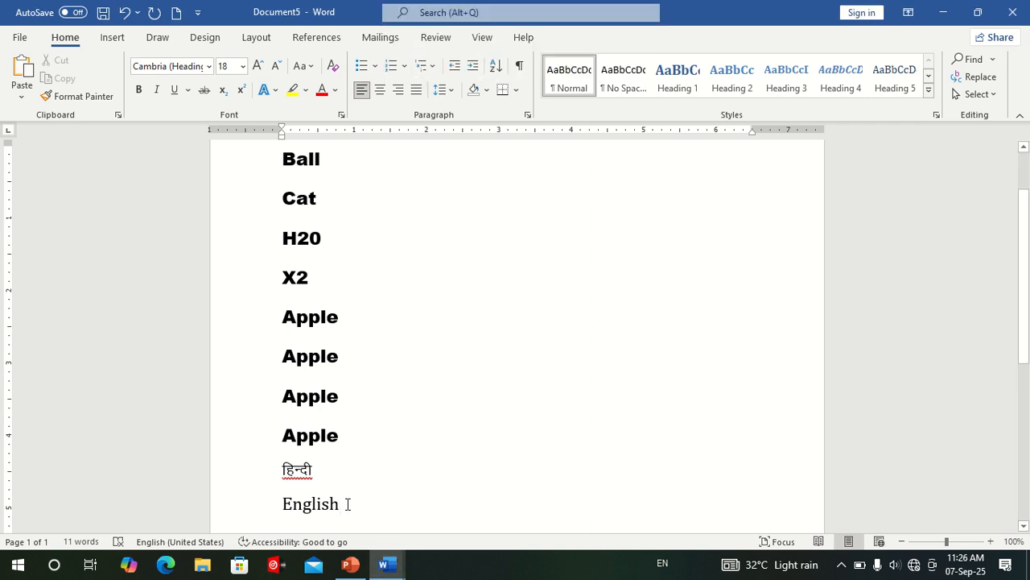
Make the हिन्दी line bold and enlarge its font size to 26.
left_click_drag(322, 466, 280, 470)
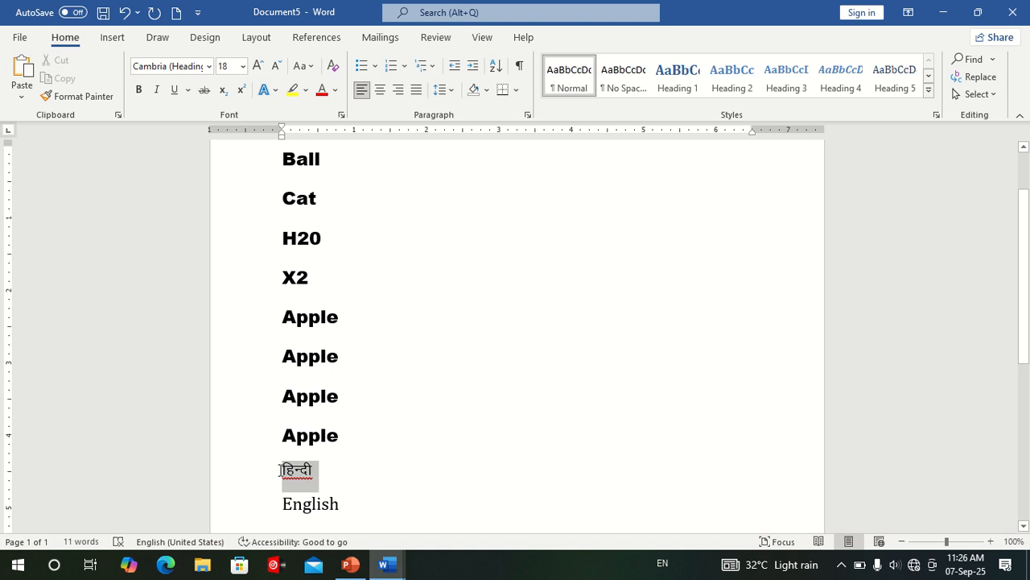
left_click(138, 95)
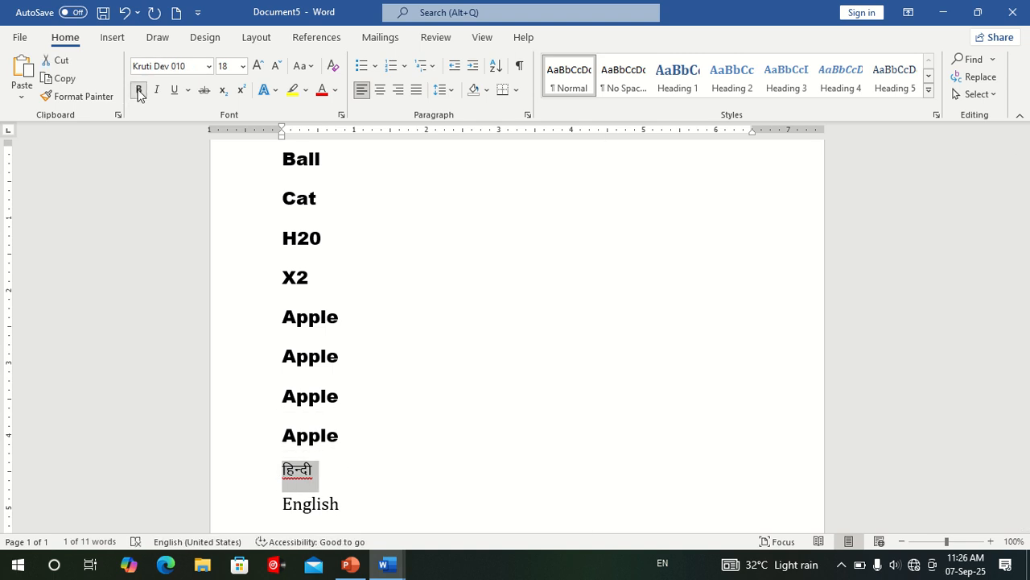
left_click(138, 95)
left_click(138, 95)
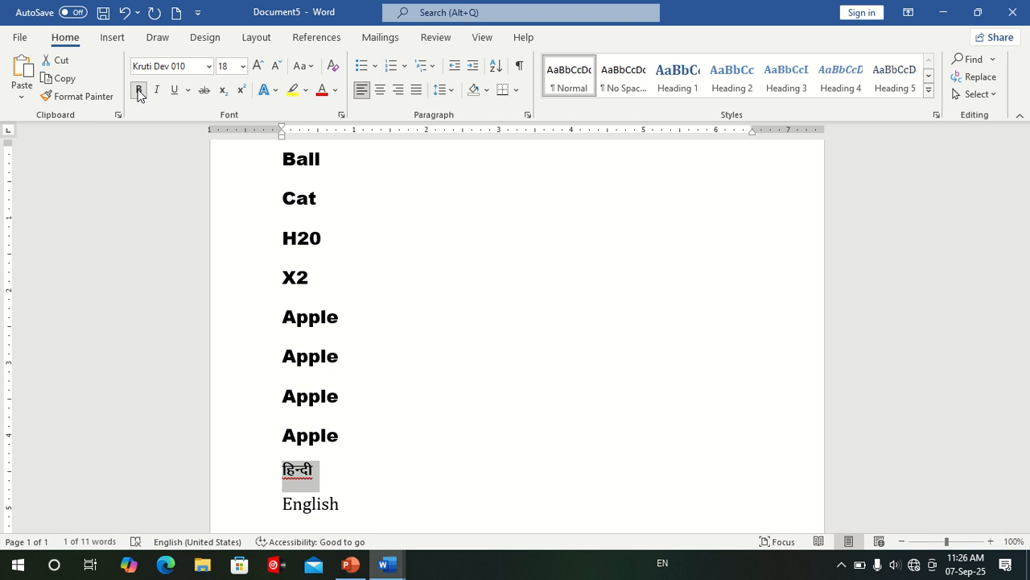
left_click(258, 66)
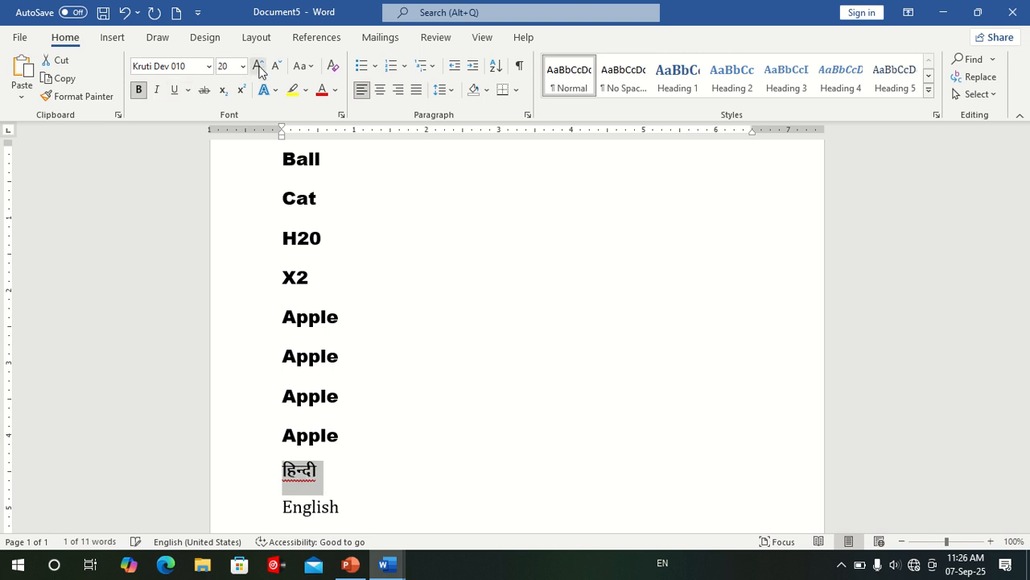
left_click(257, 66)
left_click(257, 66)
left_click(258, 66)
left_click(139, 90)
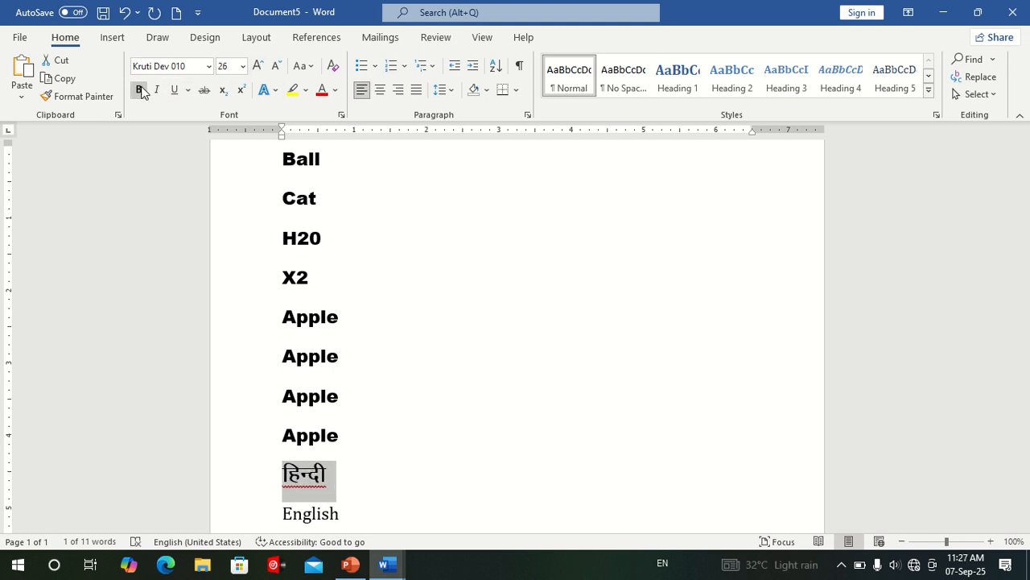
left_click(140, 91)
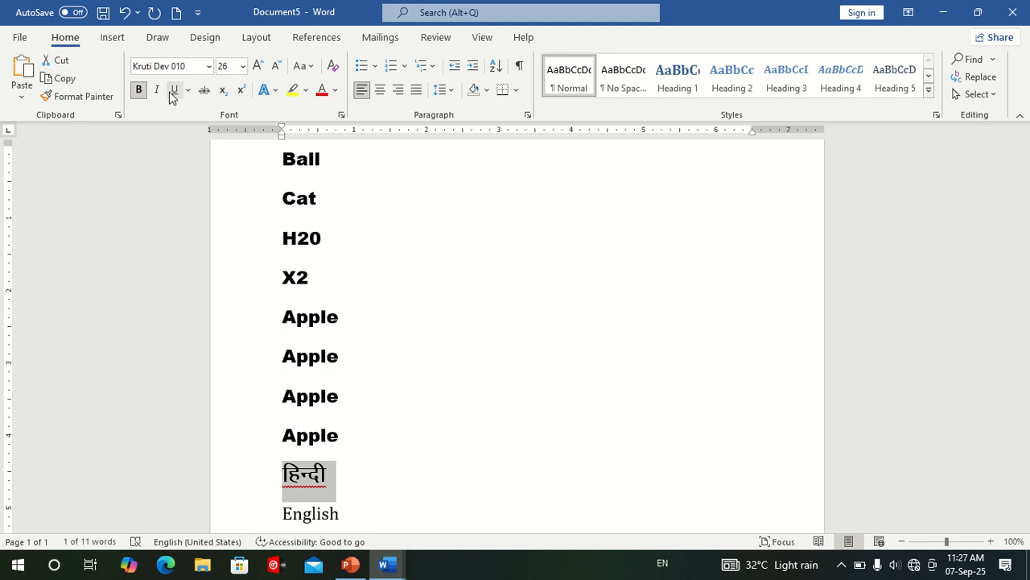
Try italic on the हिन्दी line, switch it off again, and underline the line.
left_click(158, 91)
left_click(160, 92)
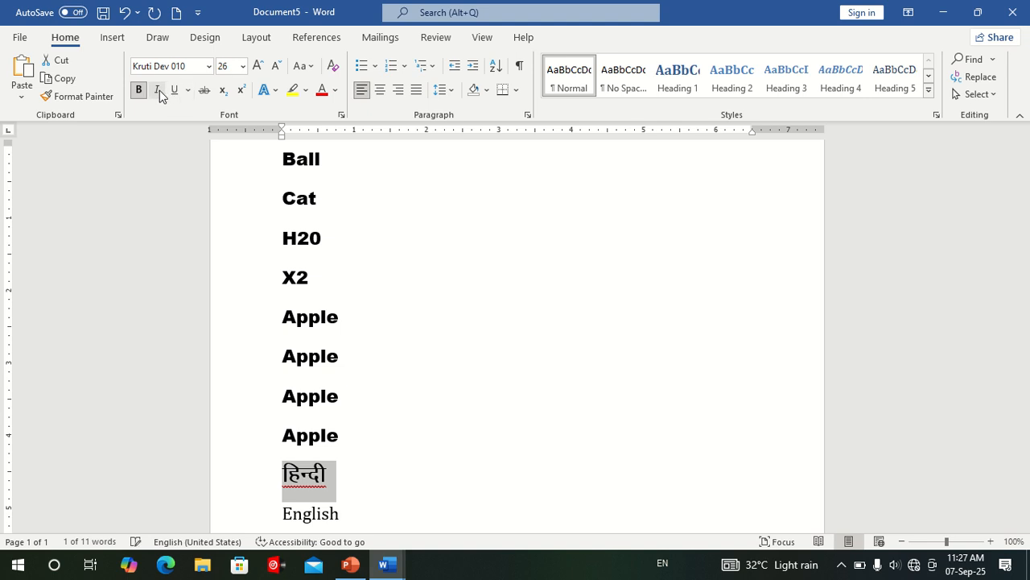
left_click(159, 92)
left_click(159, 92)
left_click(174, 92)
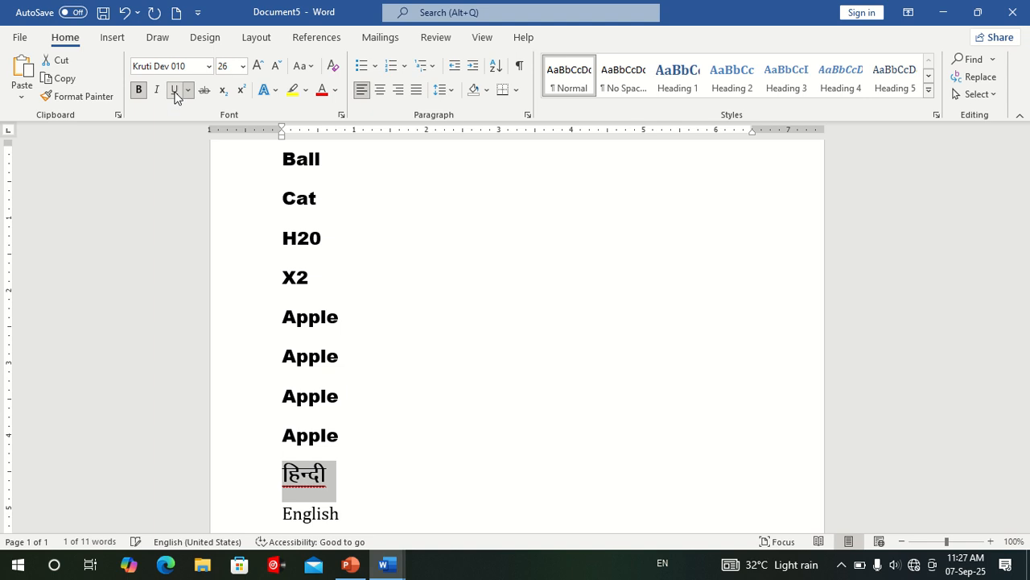
left_click(409, 371)
Ignore all occurrences of the spelling error flagged on the word हिन्दी.
mouse_move(321, 478)
left_mouse_down()
mouse_move(288, 473)
mouse_move(310, 481)
left_mouse_up()
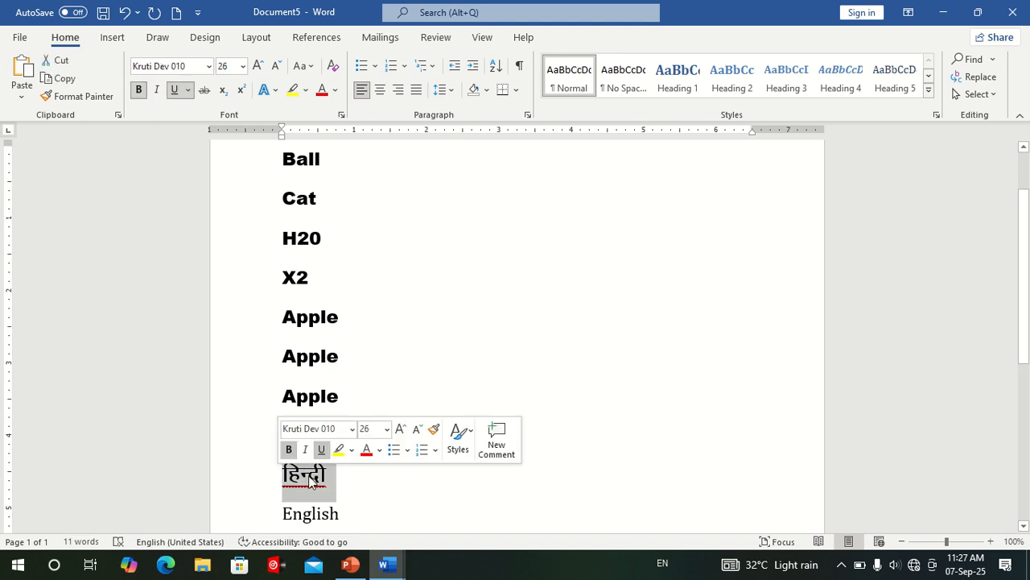
right_click(309, 482)
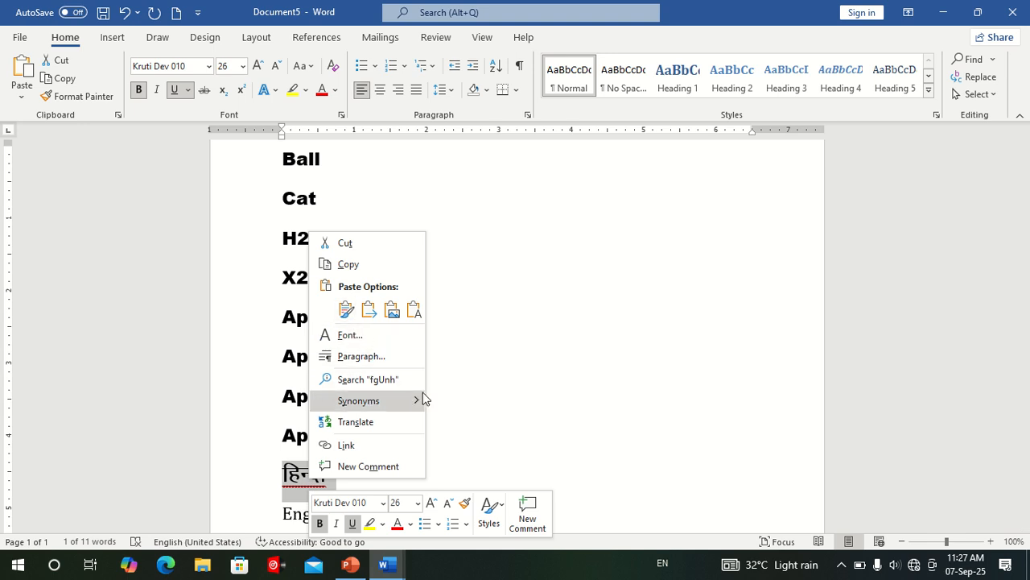
key("Escape")
right_click(302, 481)
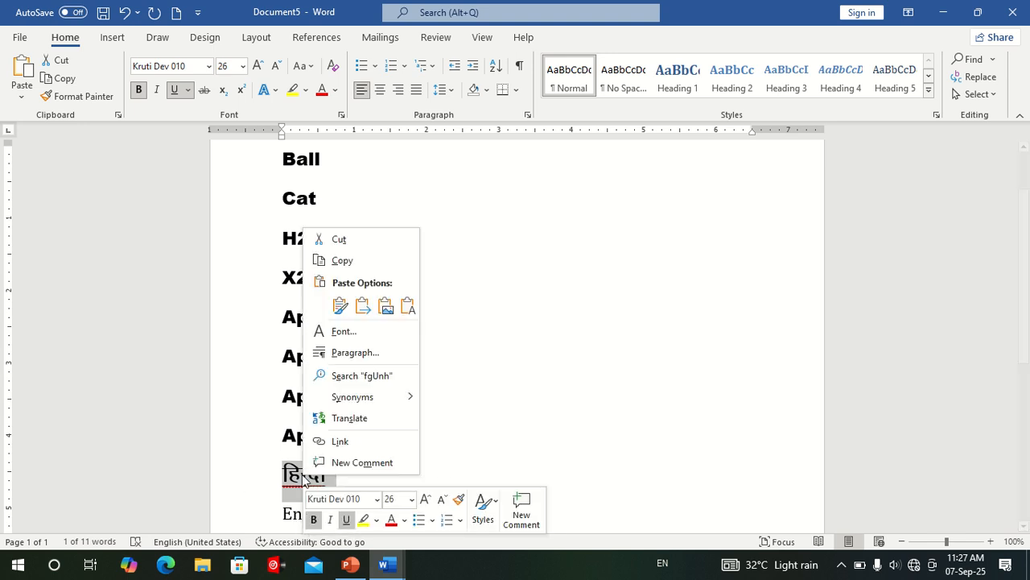
key("Escape")
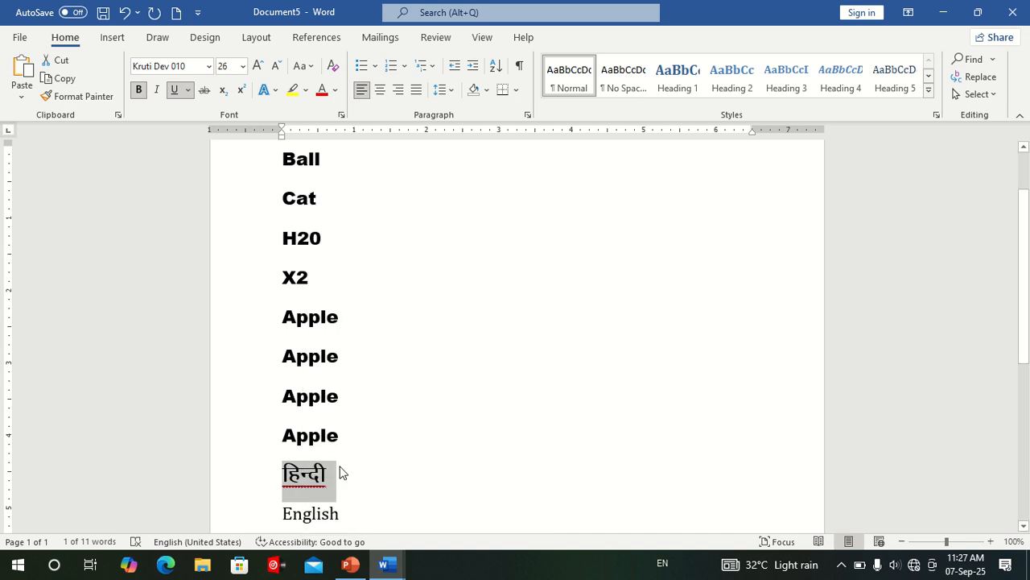
left_click(307, 475)
right_click(307, 475)
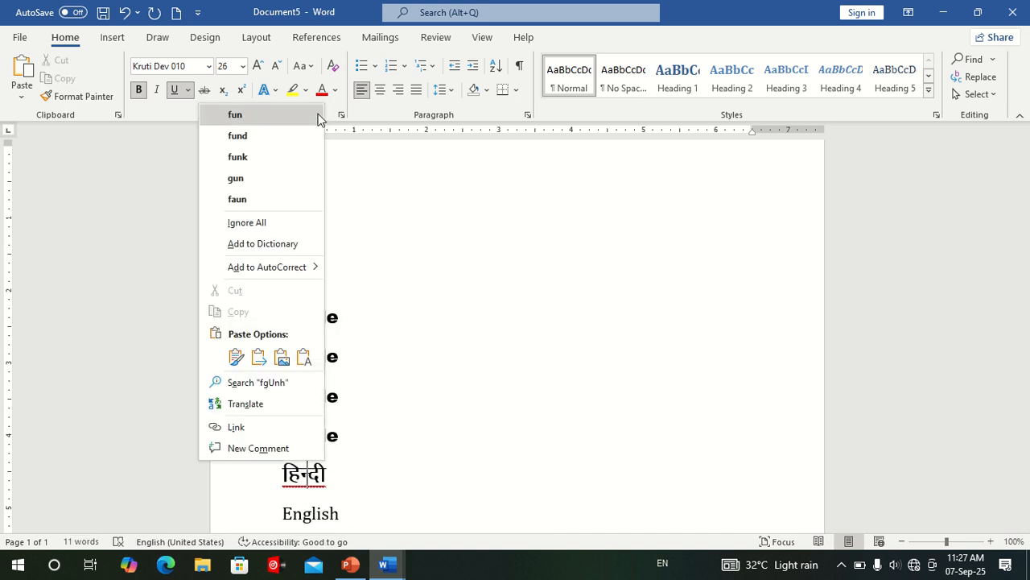
left_click(289, 226)
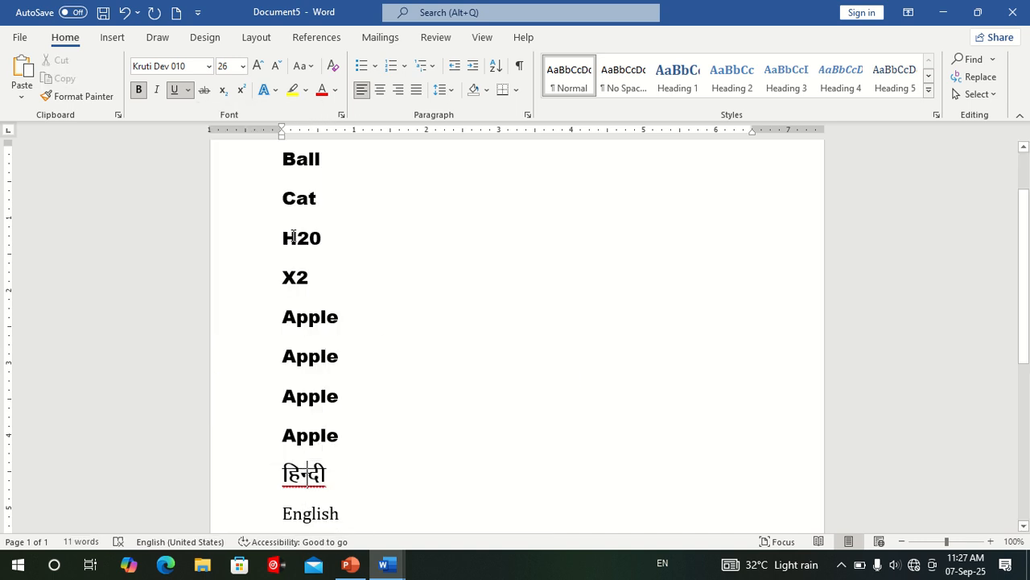
left_click(400, 373)
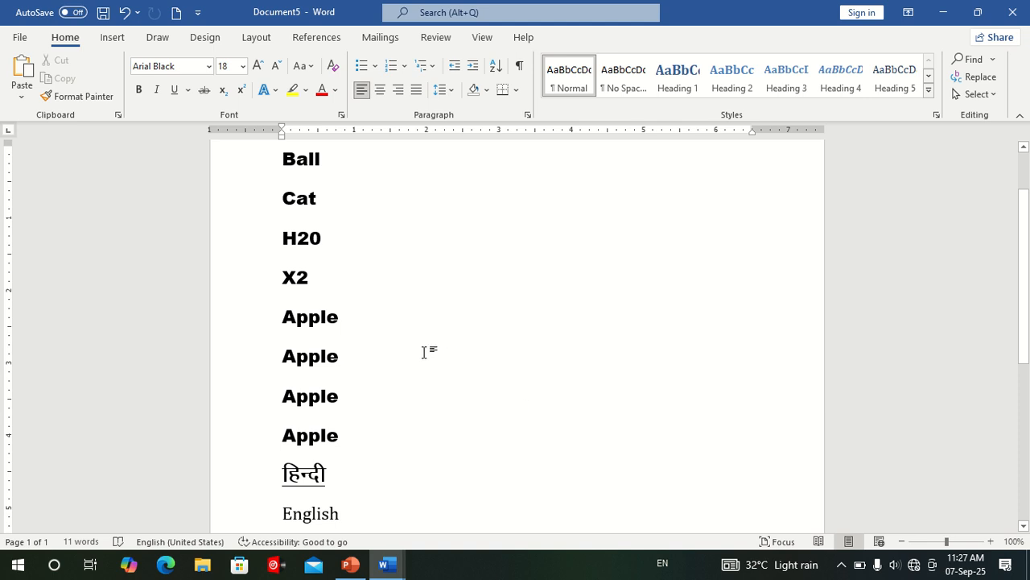
Remove the underline and the bold formatting from the हिन्दी line.
left_click(372, 465)
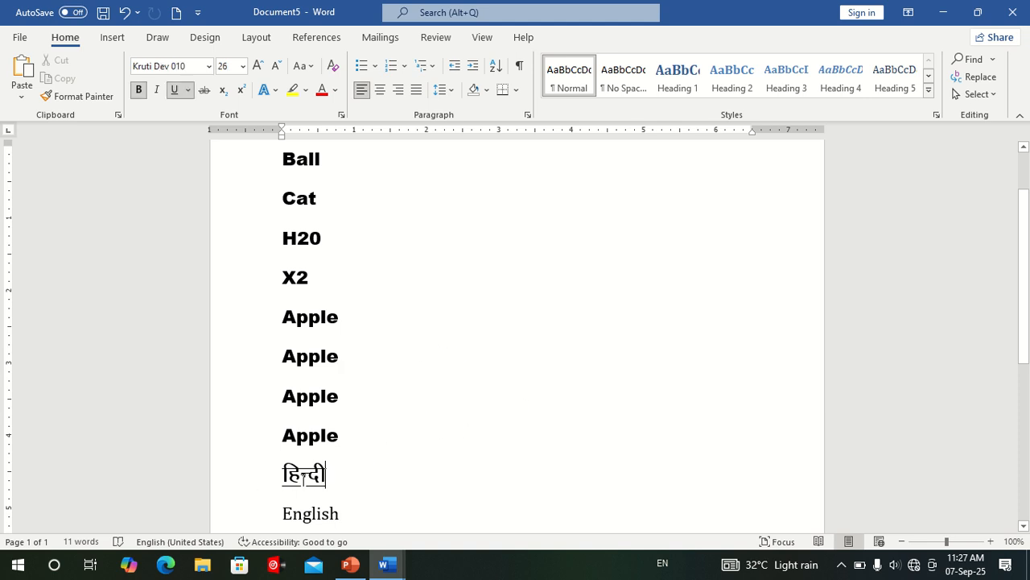
left_click_drag(328, 476, 281, 483)
left_click(339, 478)
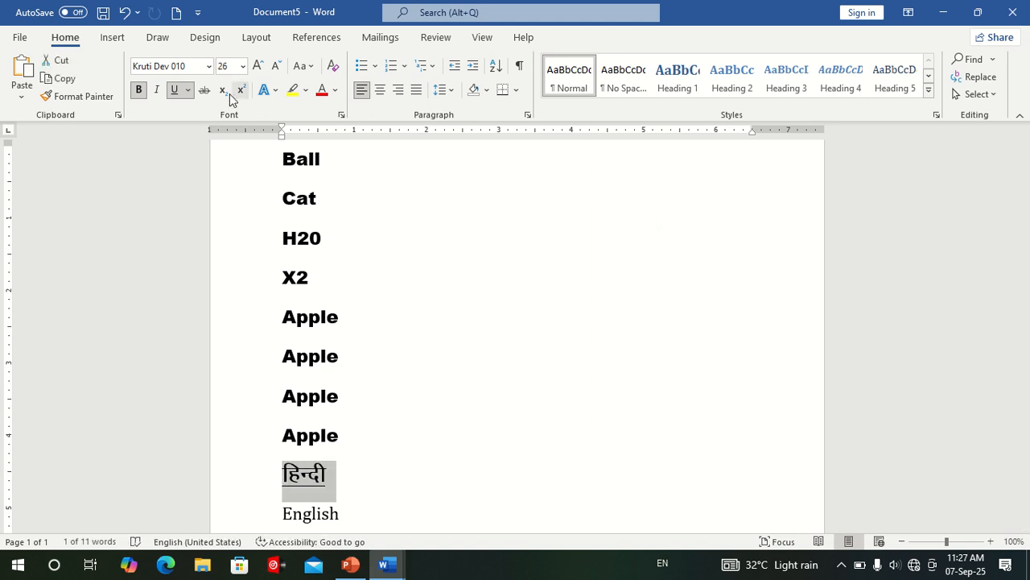
left_click(175, 91)
left_click(444, 511)
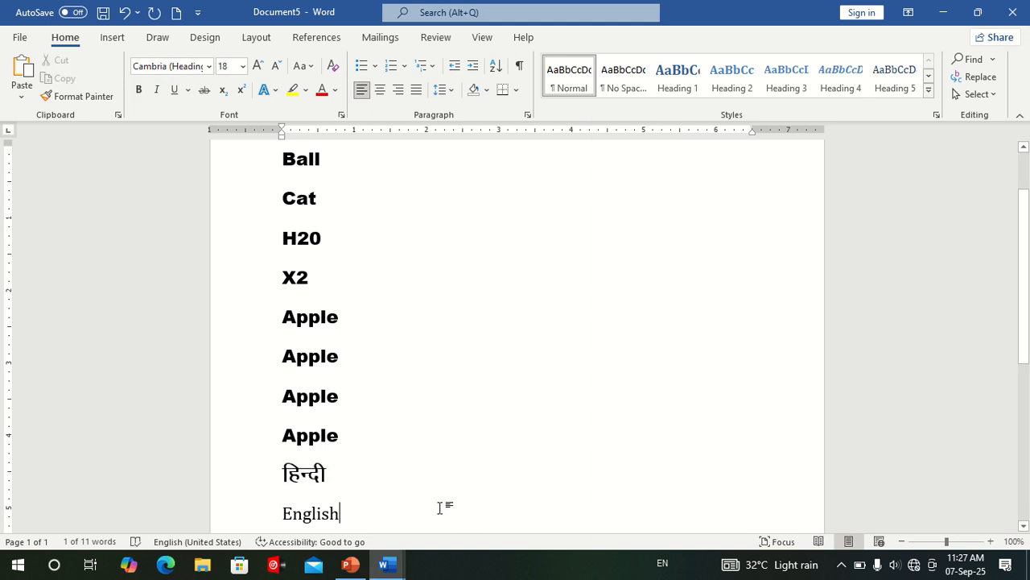
left_click_drag(346, 468, 226, 465)
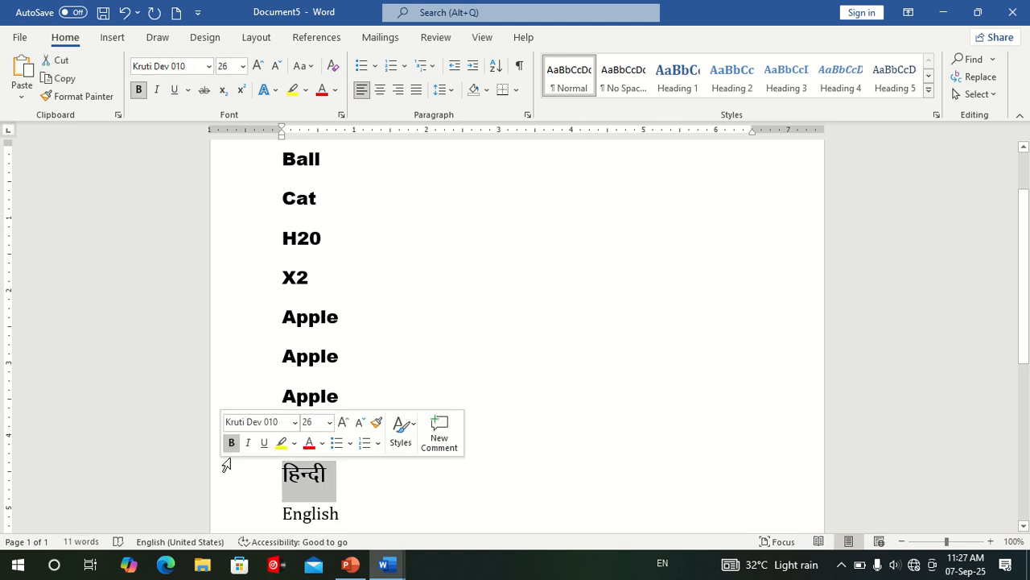
left_click(138, 89)
left_click(510, 367)
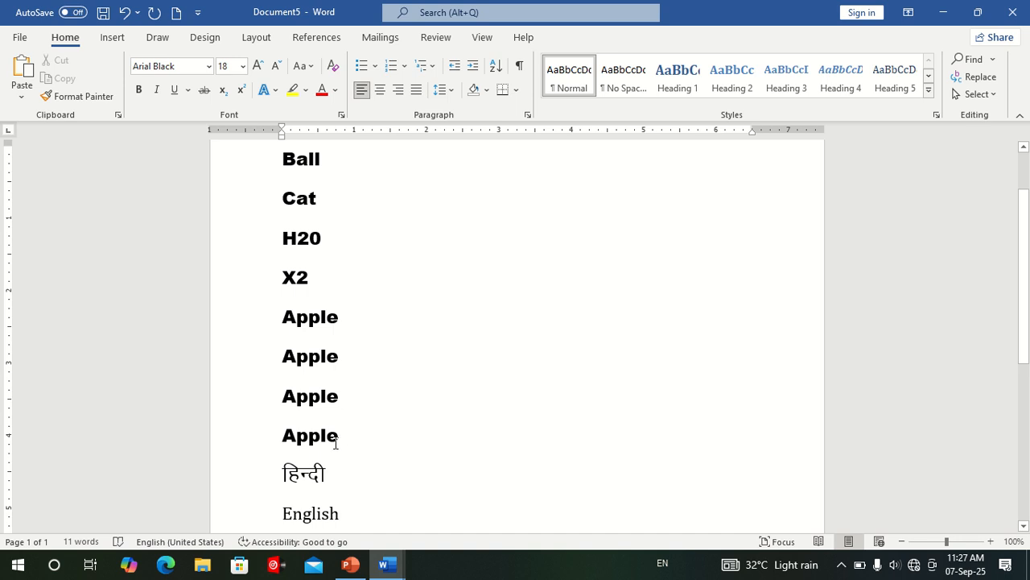
Apply strikethrough to the last Apple line and to the हिन्दी line.
left_click_drag(335, 442, 271, 440)
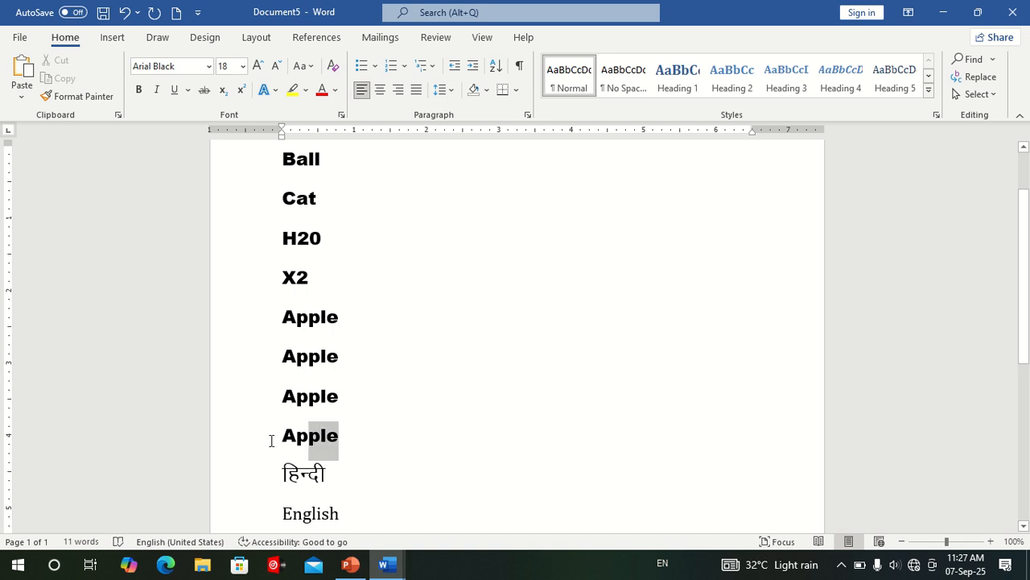
left_click(204, 91)
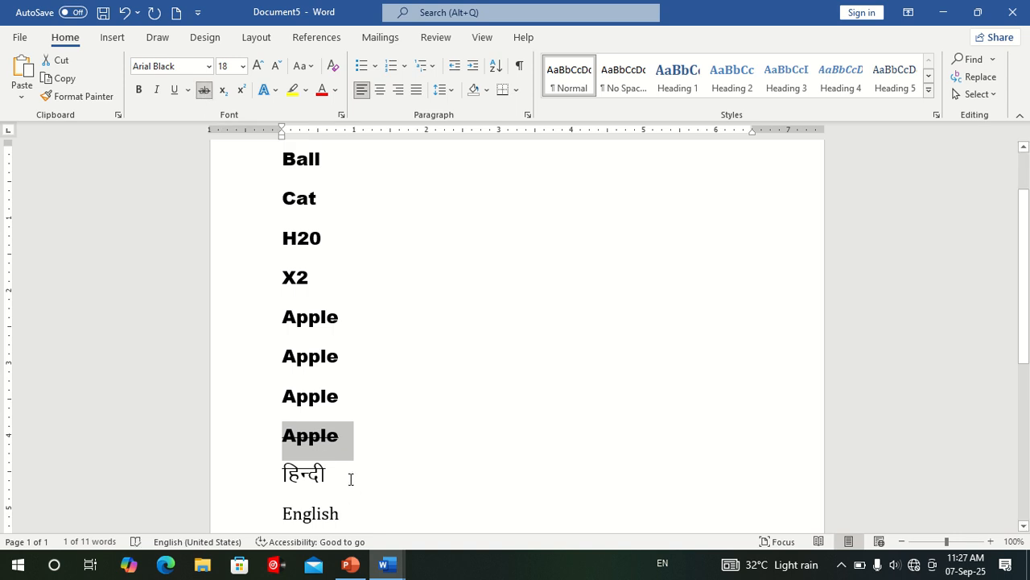
left_click(380, 485)
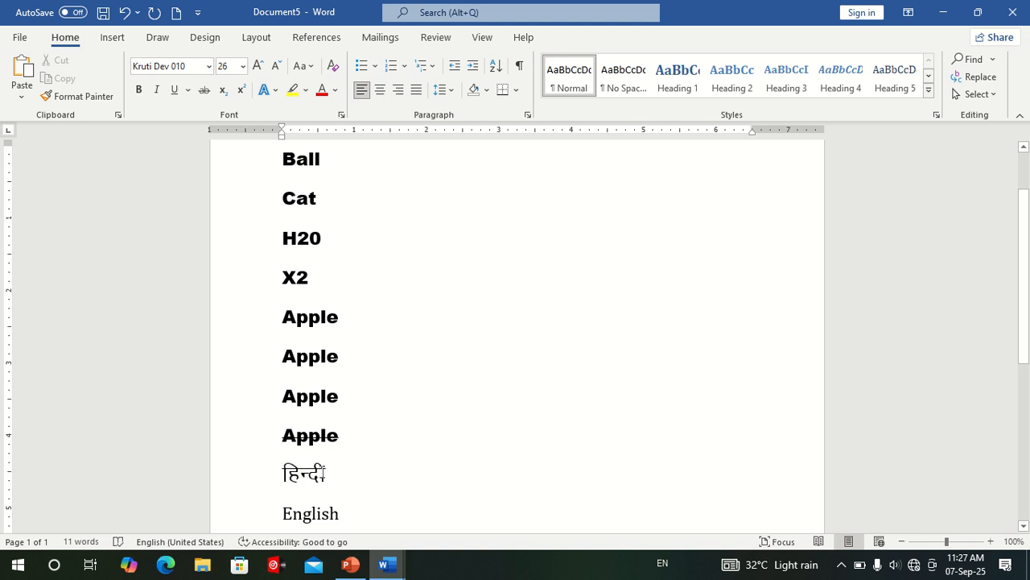
left_click_drag(324, 473, 277, 475)
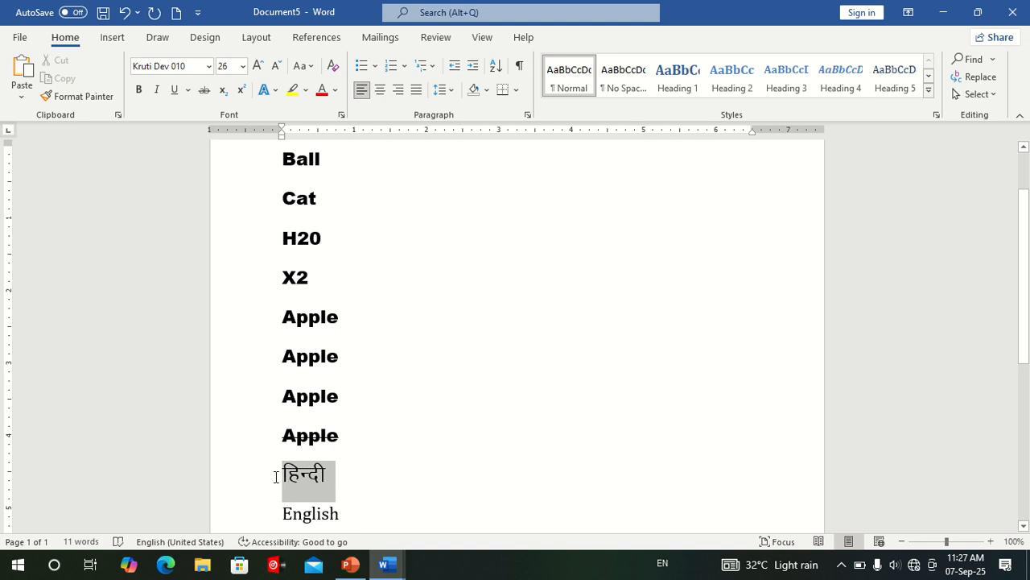
left_click(204, 91)
left_click(460, 354)
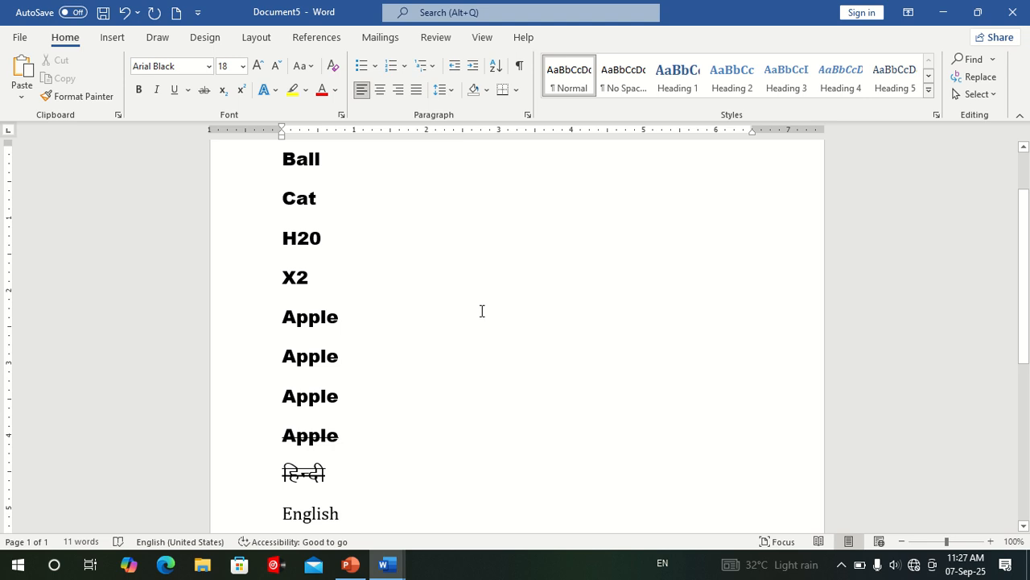
Remove the strikethrough from the हिन्दी line.
left_click_drag(346, 467, 260, 469)
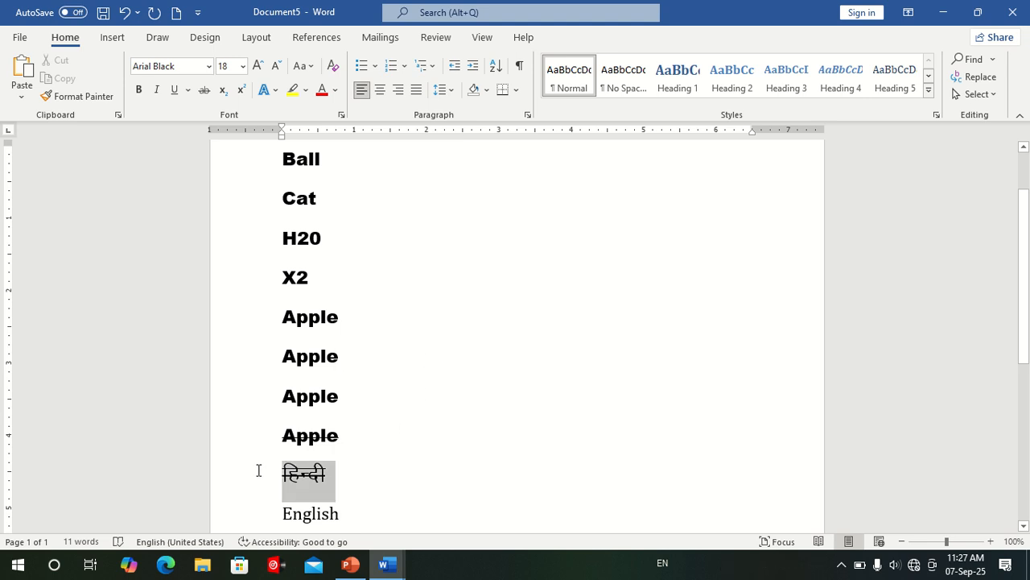
left_click(205, 89)
left_click(487, 485)
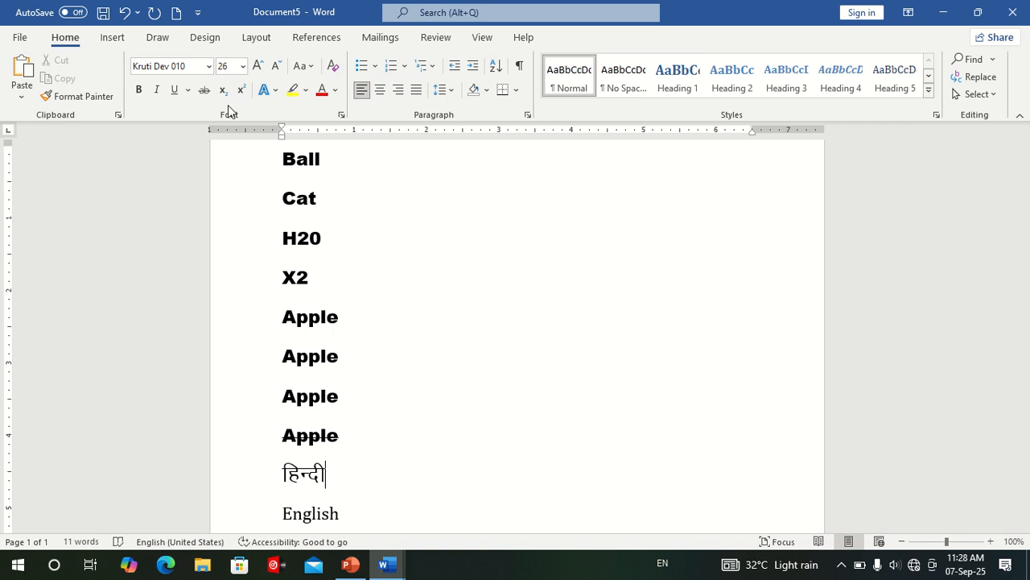
Format the 2 in the H20 line as subscript.
scroll(405, 296, "down", 4)
scroll(408, 297, "up", 5)
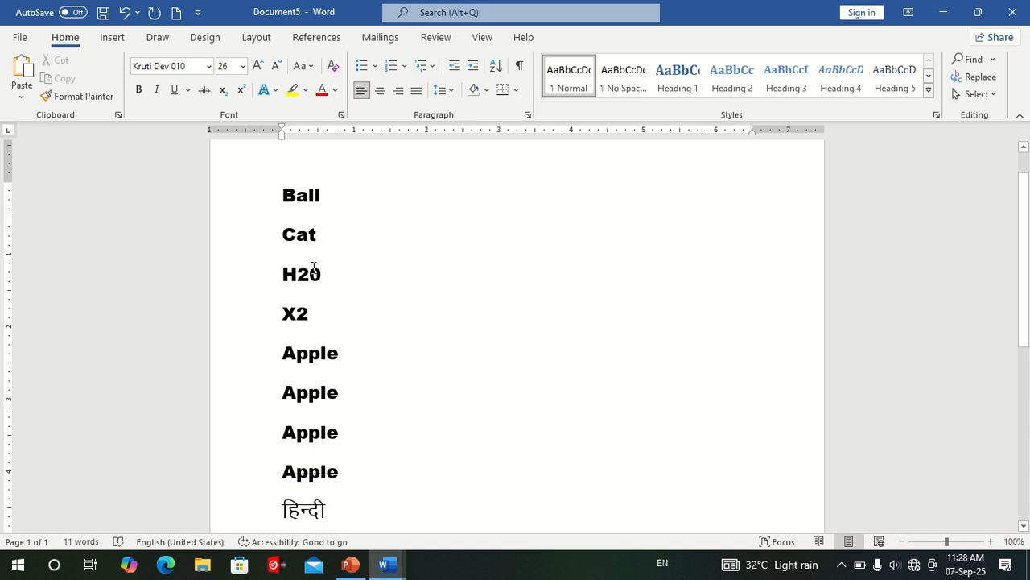
left_click_drag(311, 279, 298, 279)
left_click(222, 89)
left_click(291, 288)
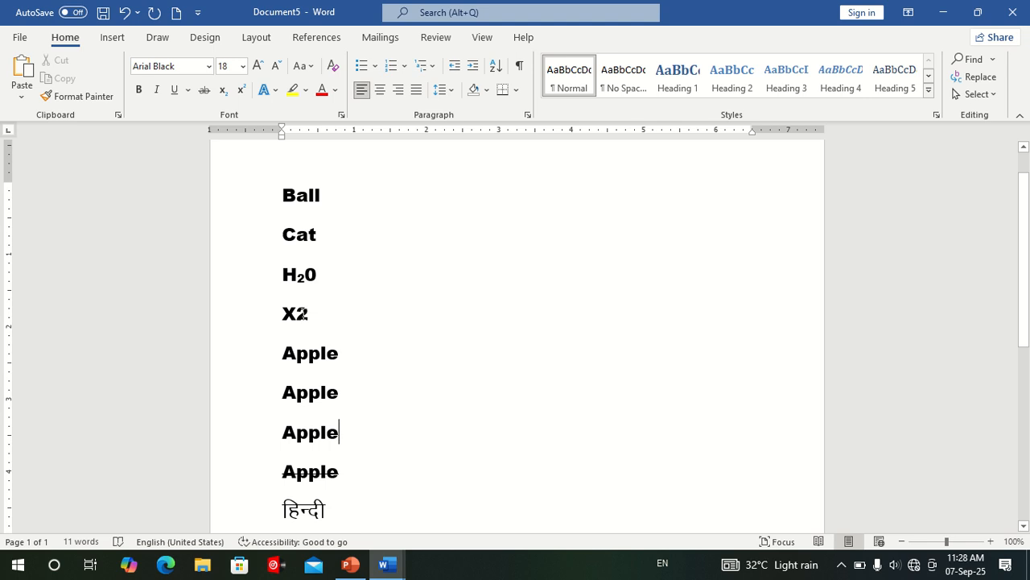
Format the 2 in the X2 line as superscript.
left_click_drag(297, 313, 309, 314)
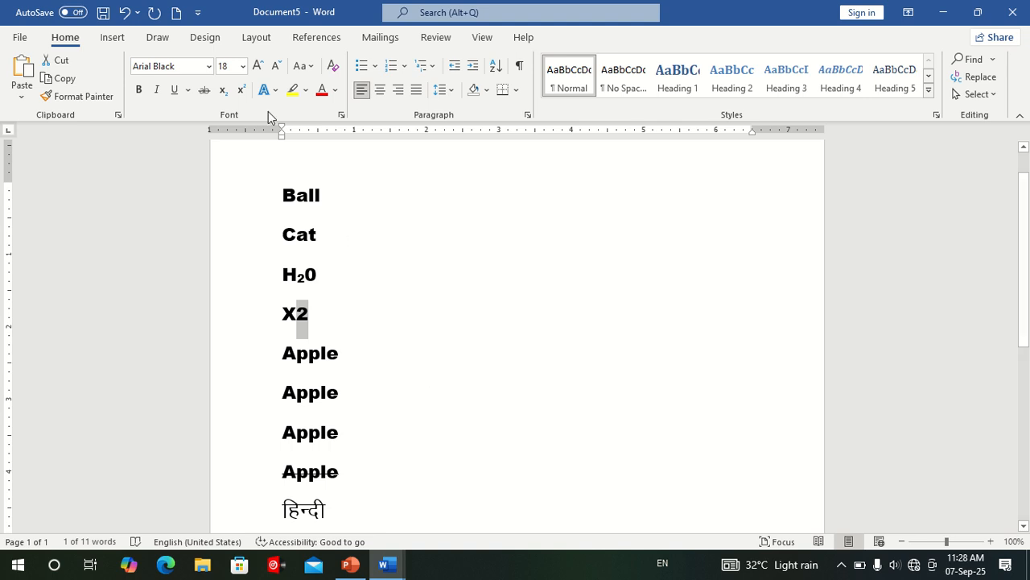
left_click(241, 89)
left_click(447, 387)
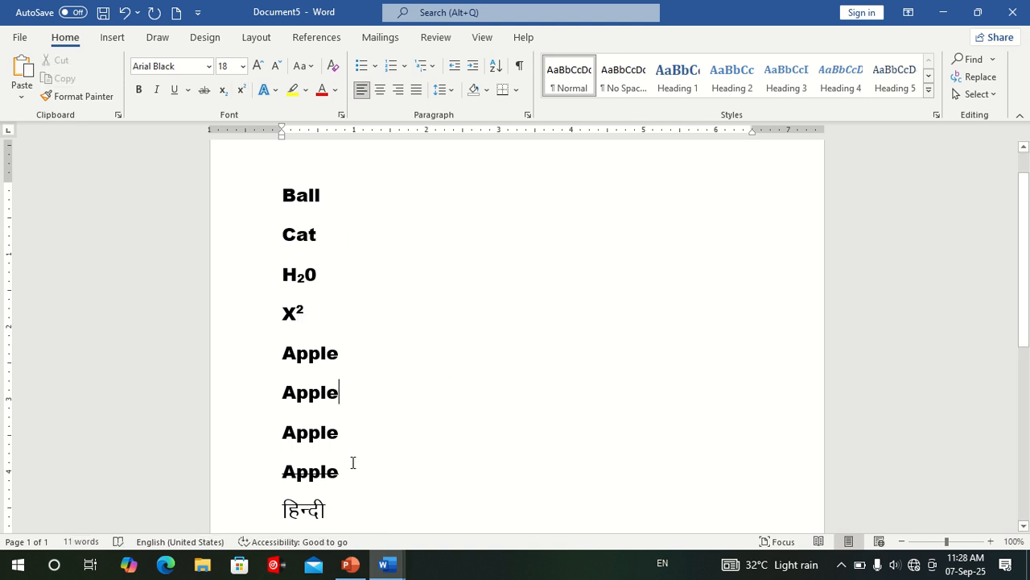
left_click(330, 312)
left_click(544, 364)
left_click_drag(282, 194, 287, 365)
left_click(400, 450)
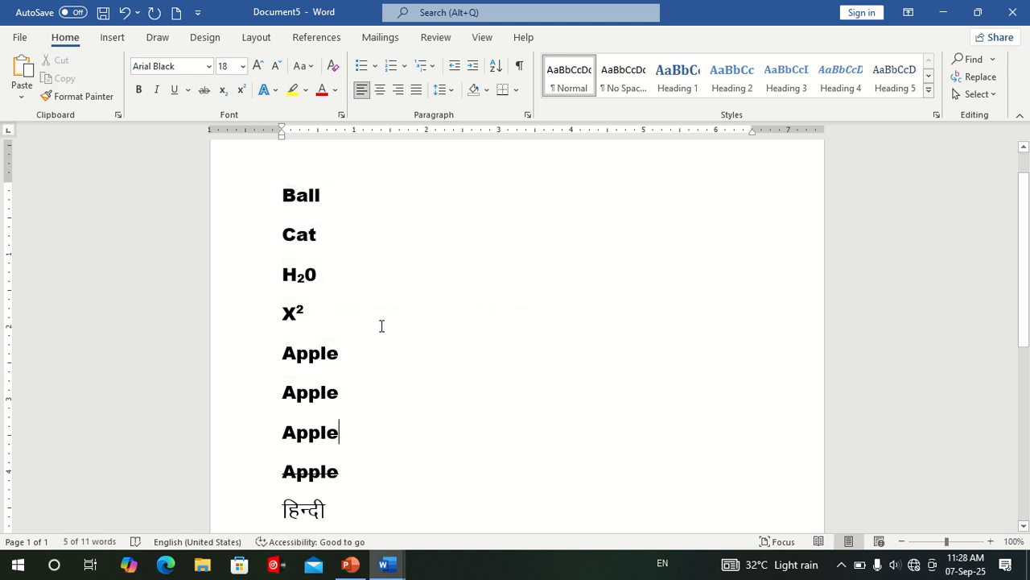
Enter the sample sentence "Ram is a Boy" on the empty line between English and the last Apple.
scroll(381, 338, "down", 5)
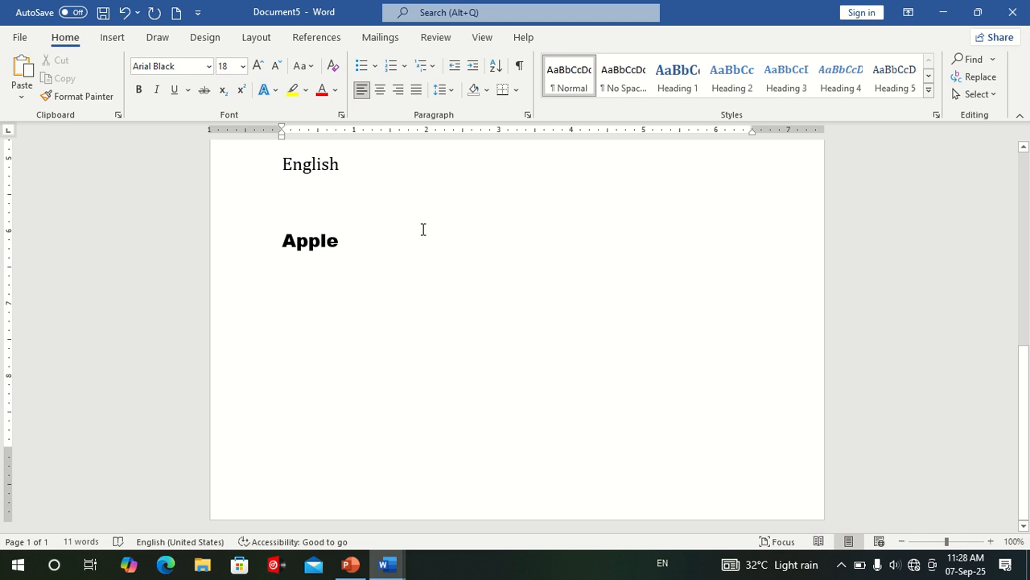
type("Ram is a")
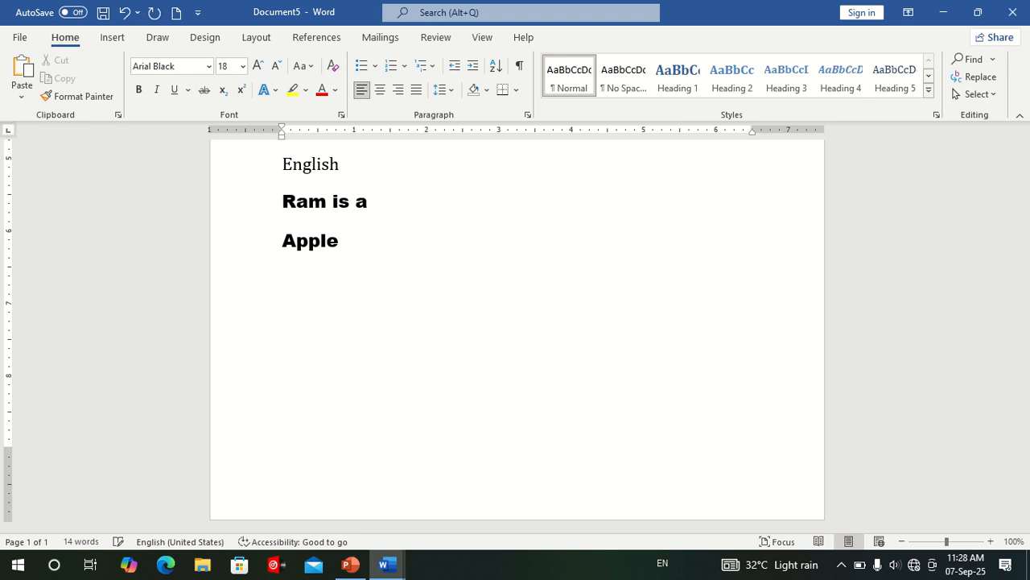
type(" Boy")
left_click(443, 370)
scroll(345, 308, "up", 4)
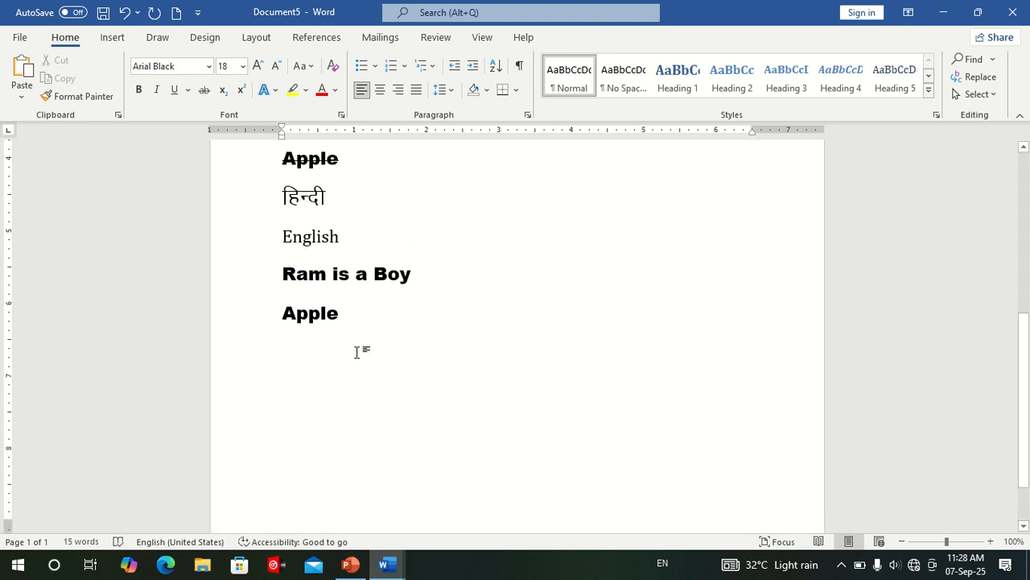
Try the Sentence case option on the "Ram is a Boy" line.
left_click_drag(281, 358, 416, 372)
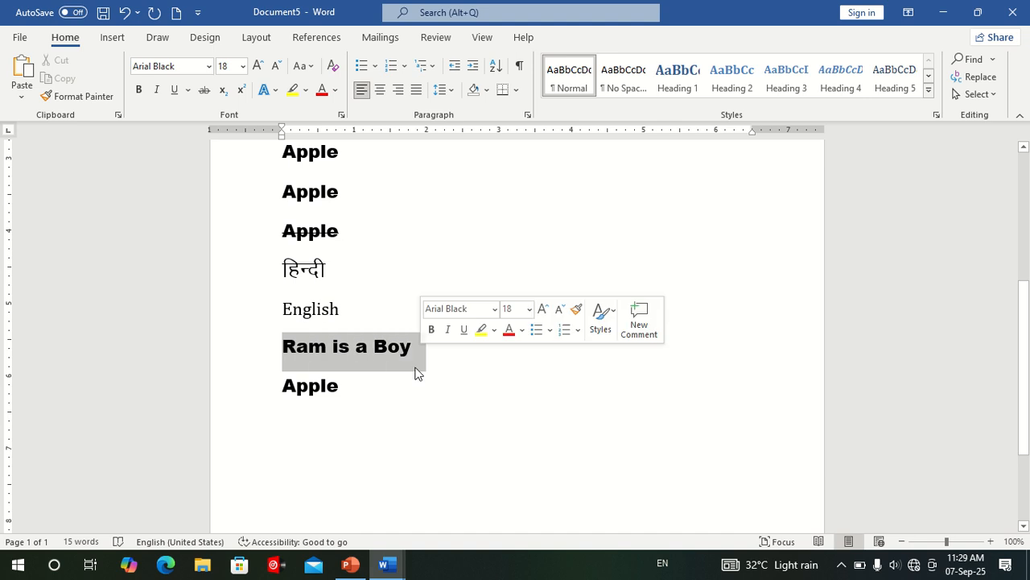
left_click(309, 68)
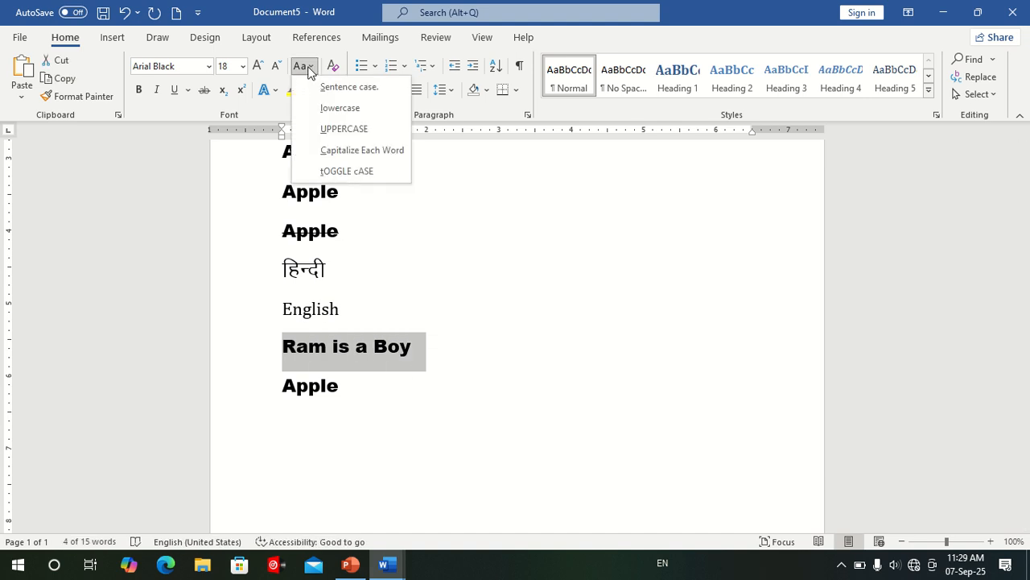
left_click(323, 87)
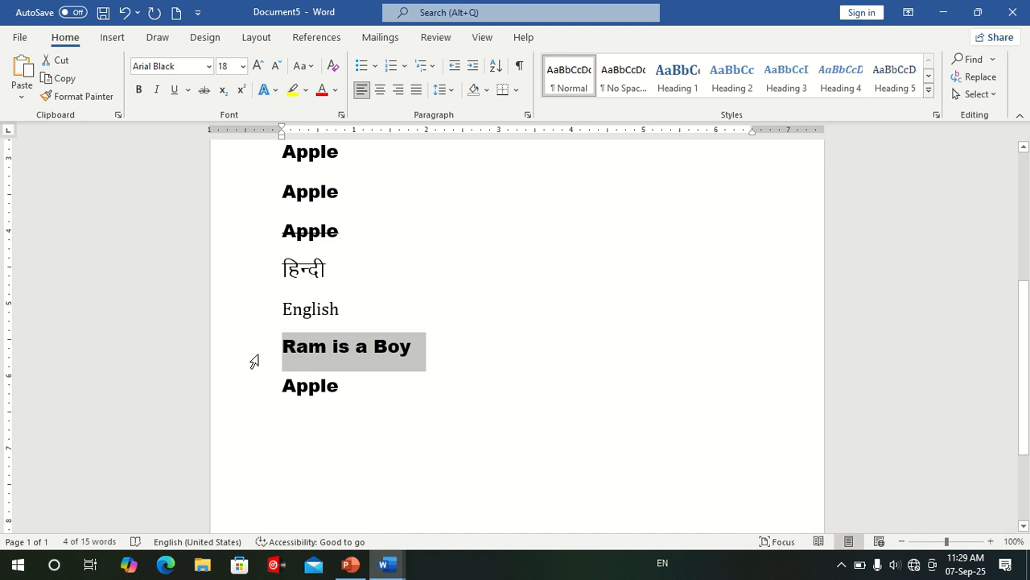
left_click(352, 384)
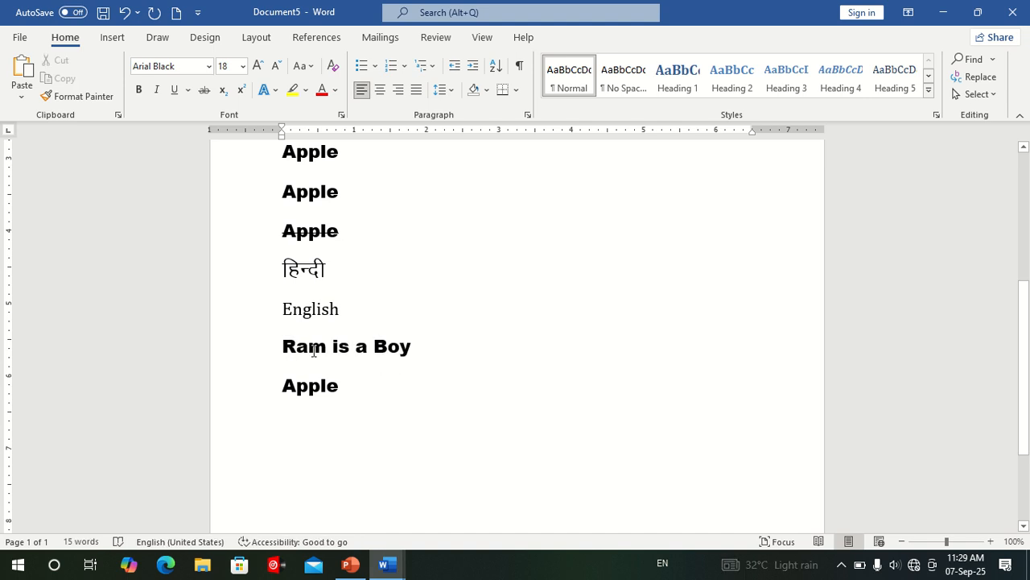
Try lowercase and then UPPERCASE on the sample sentence below the English line.
left_click(270, 355)
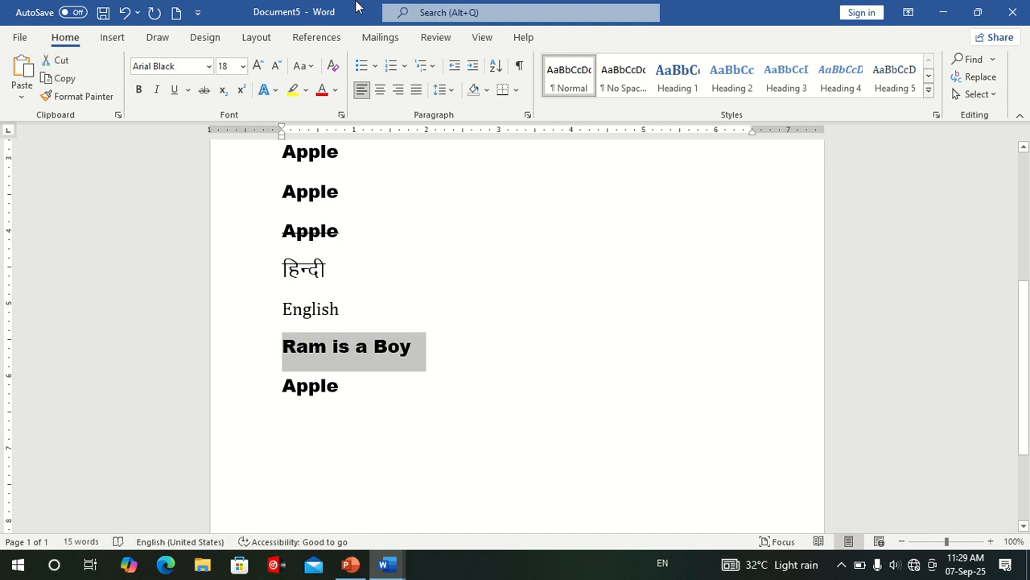
left_click(299, 67)
left_click(338, 108)
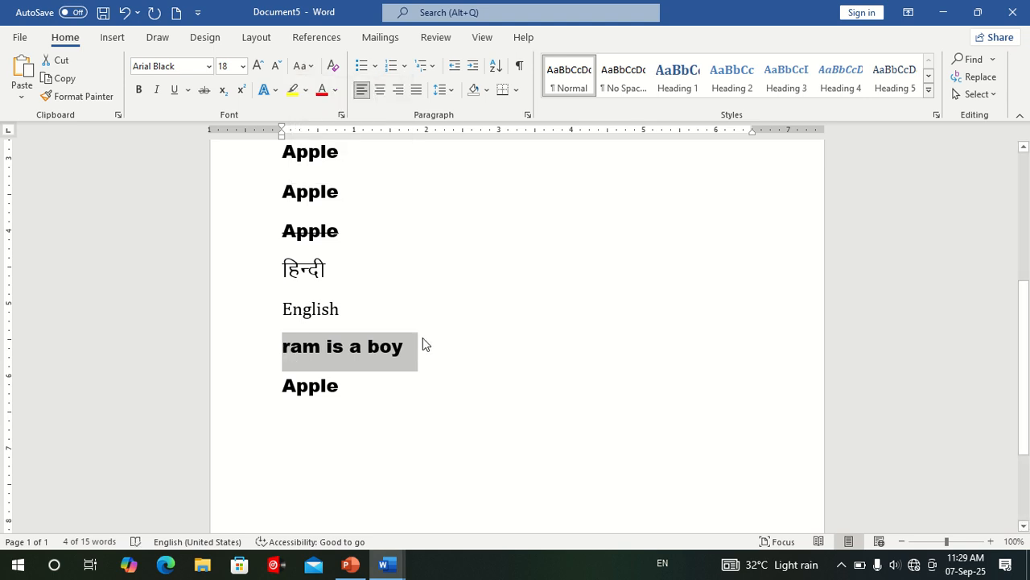
left_click(304, 66)
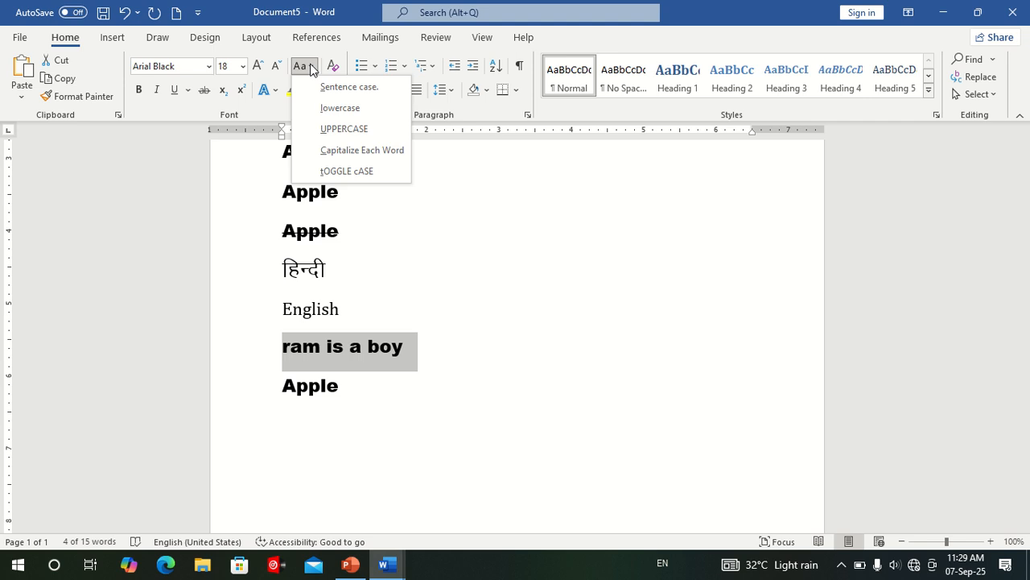
left_click(333, 130)
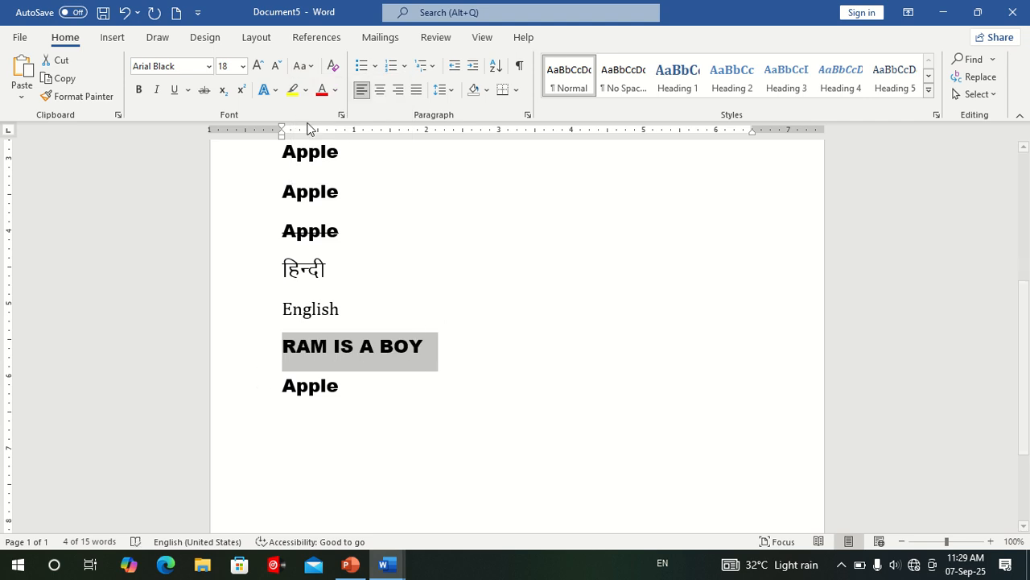
Try Capitalize Each Word and then tOGGLE cASE on the selected sample sentence.
left_click(303, 66)
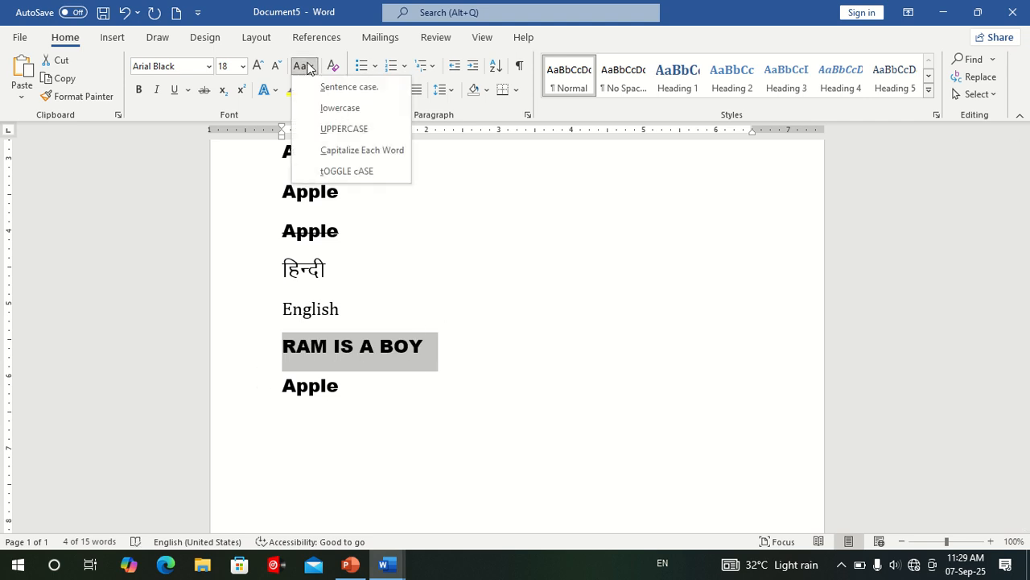
left_click(334, 149)
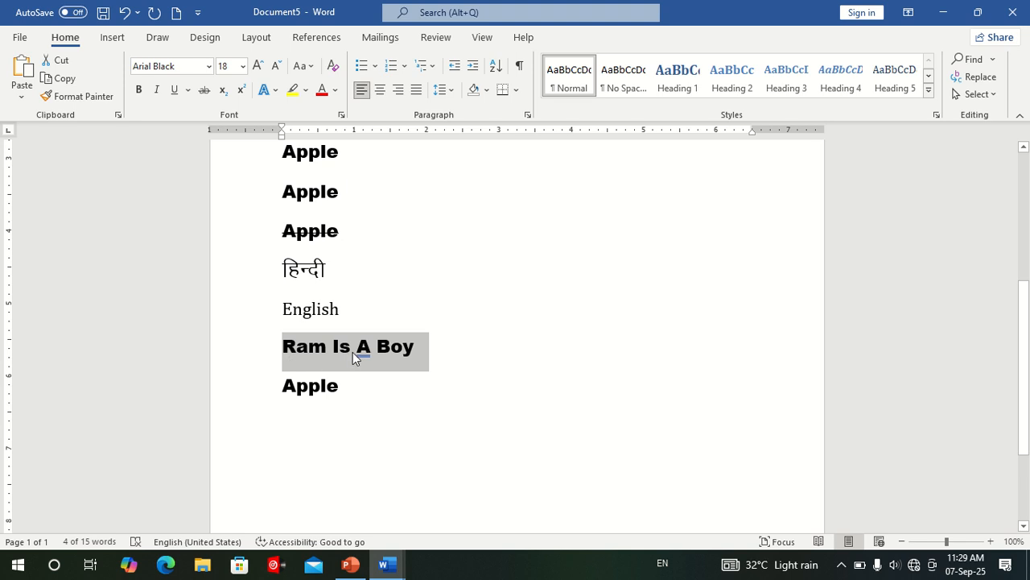
left_click(304, 68)
left_click(330, 171)
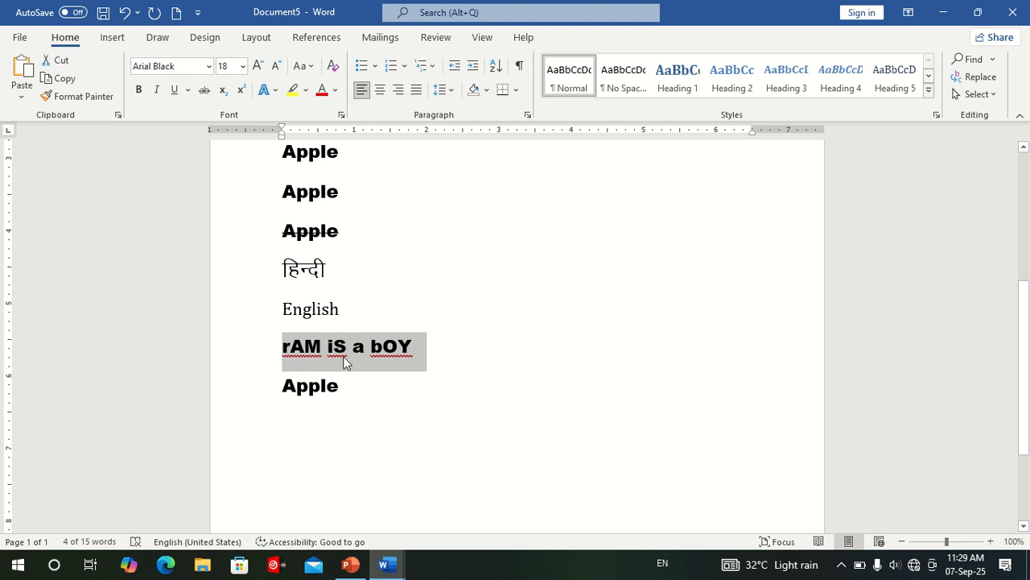
Change the selected sample sentence to Sentence case and deselect it.
left_click(305, 66)
left_click(330, 85)
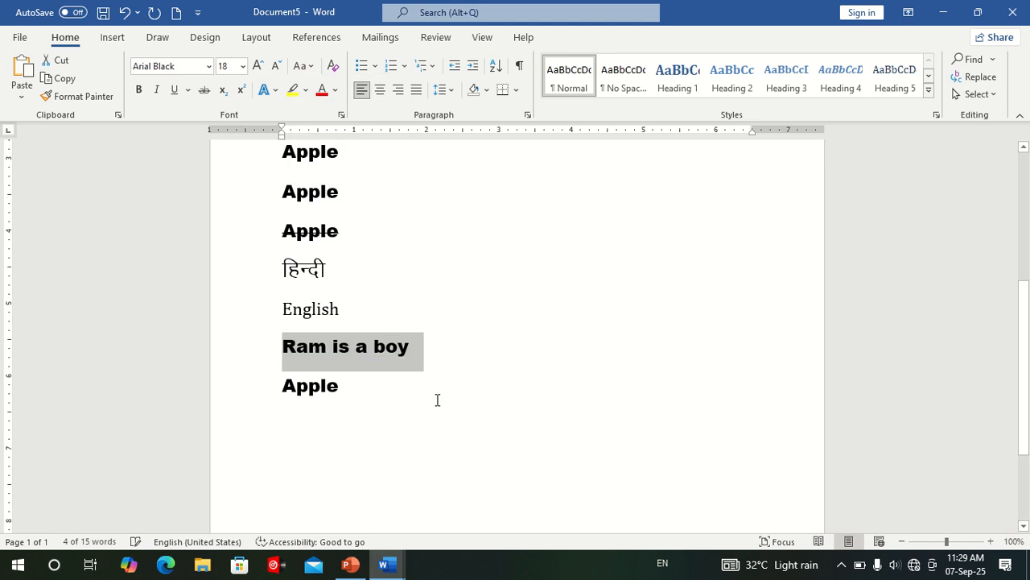
left_click(376, 367)
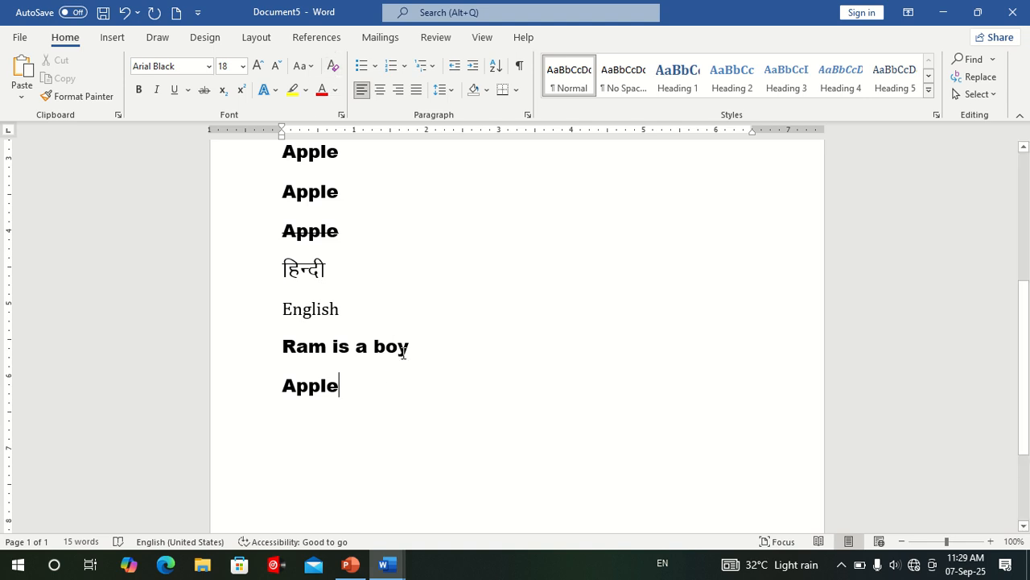
left_click(366, 313)
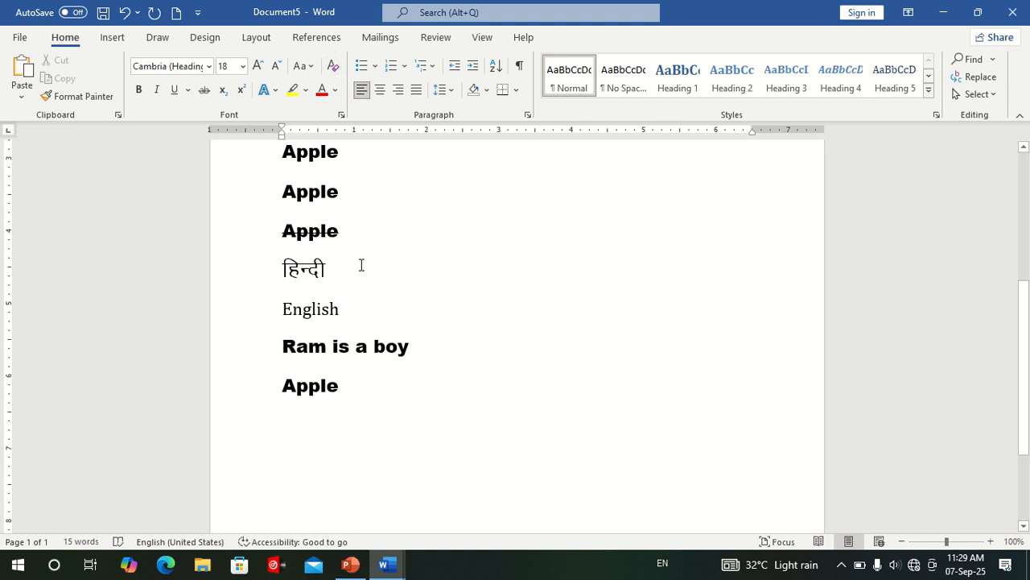
Clear all formatting from the struck-through Apple line above हिन्दी.
left_click(239, 226)
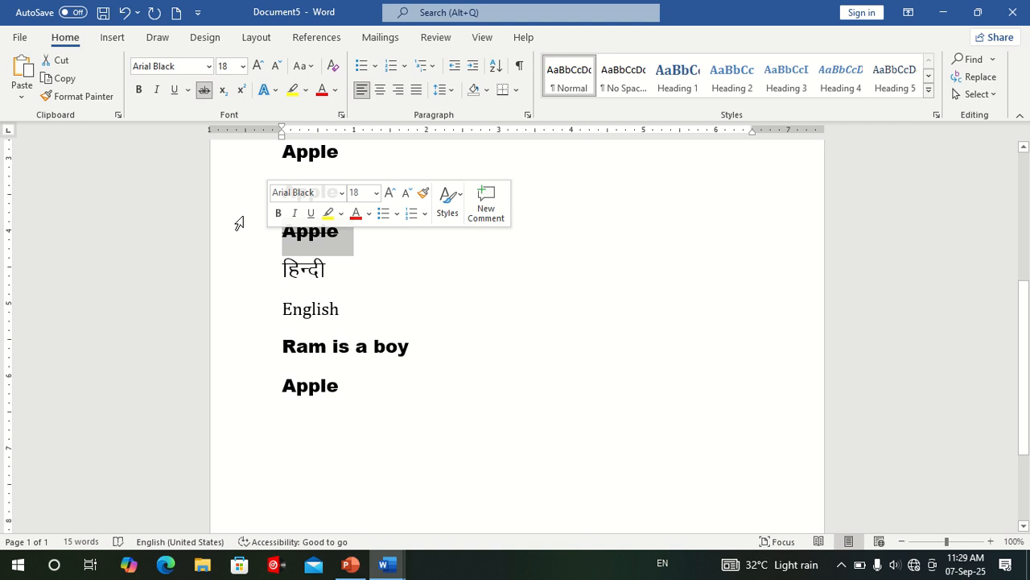
left_click(337, 67)
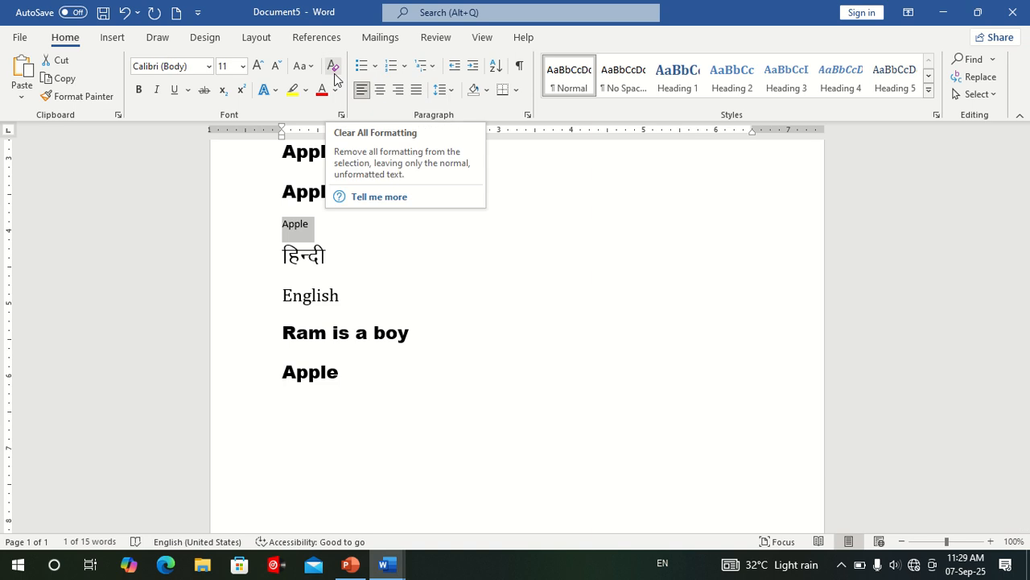
left_click(417, 296)
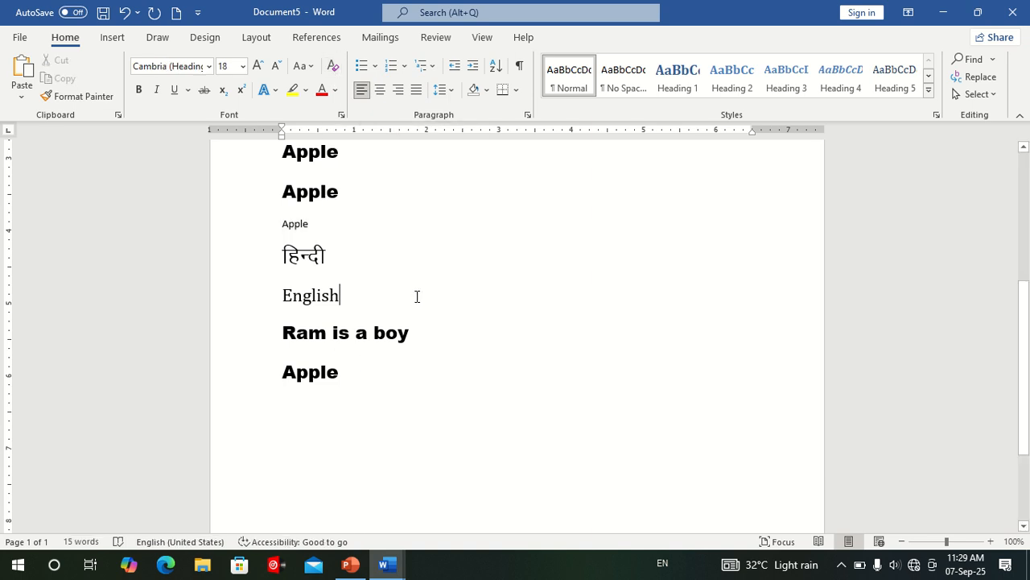
scroll(417, 296, "up", 2)
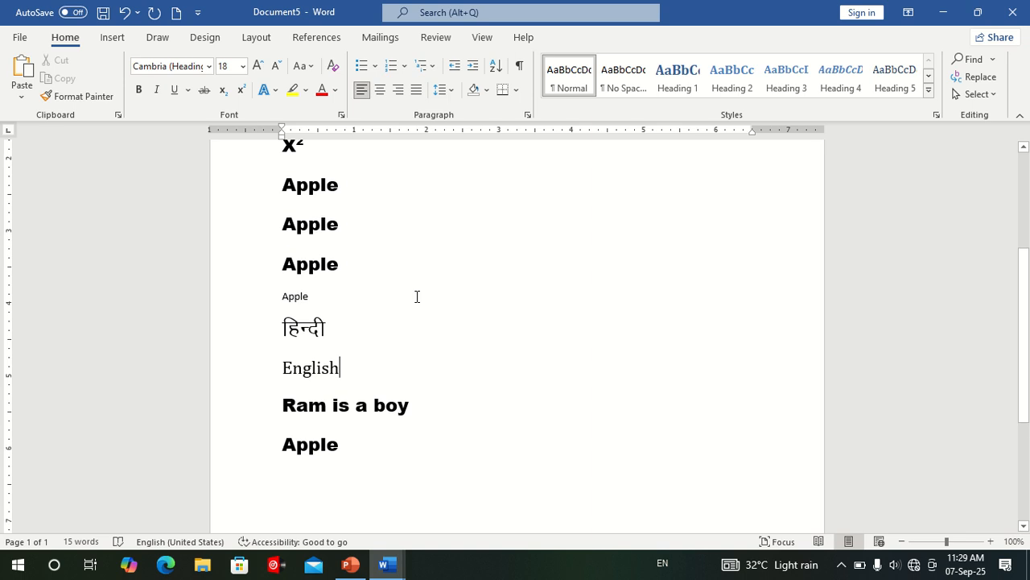
left_click(276, 91)
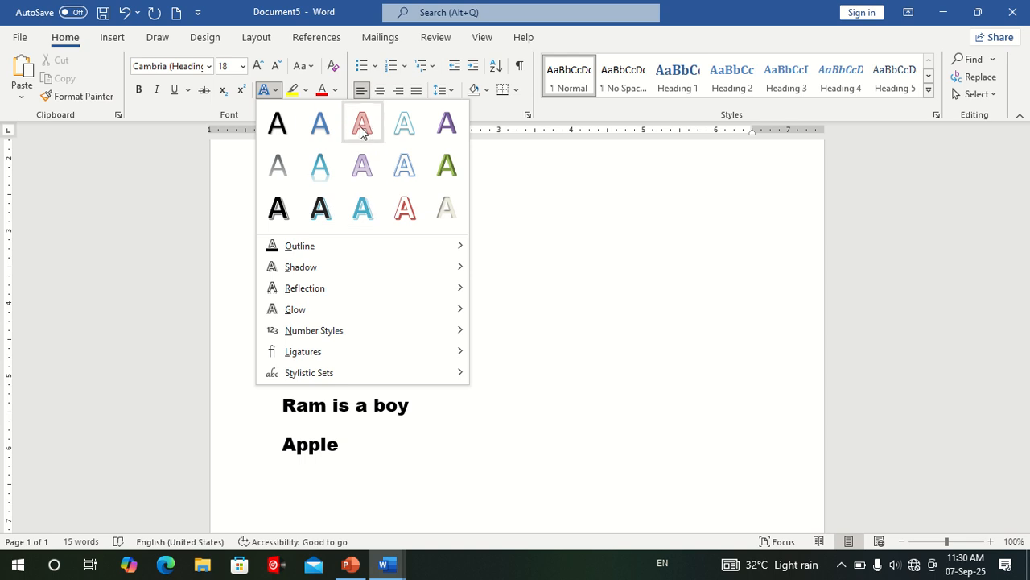
left_click(561, 291)
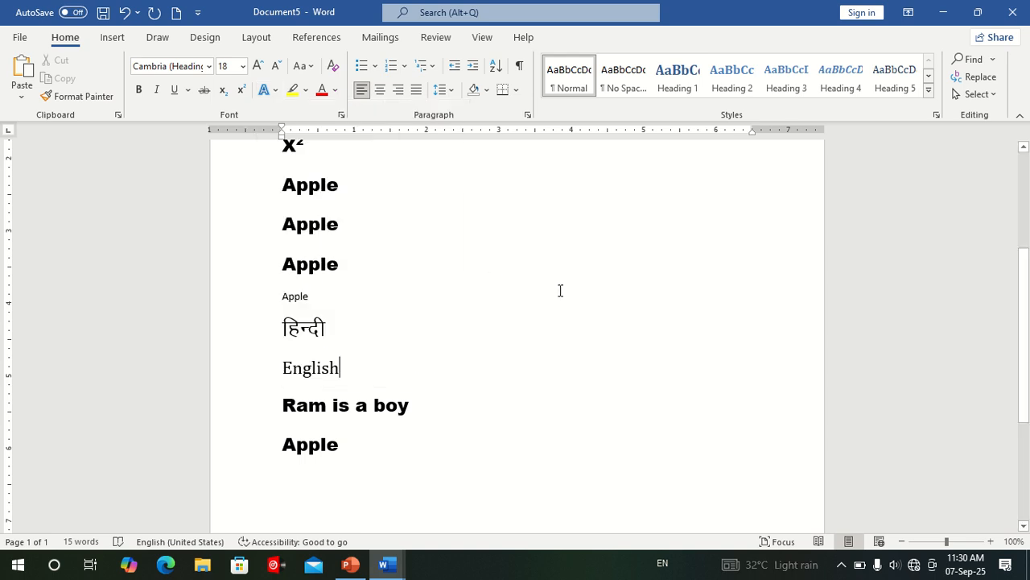
left_click(345, 382)
Add a line after the last Apple and enter "apple" there with the white-fill, red-outline text effect.
left_click(351, 440)
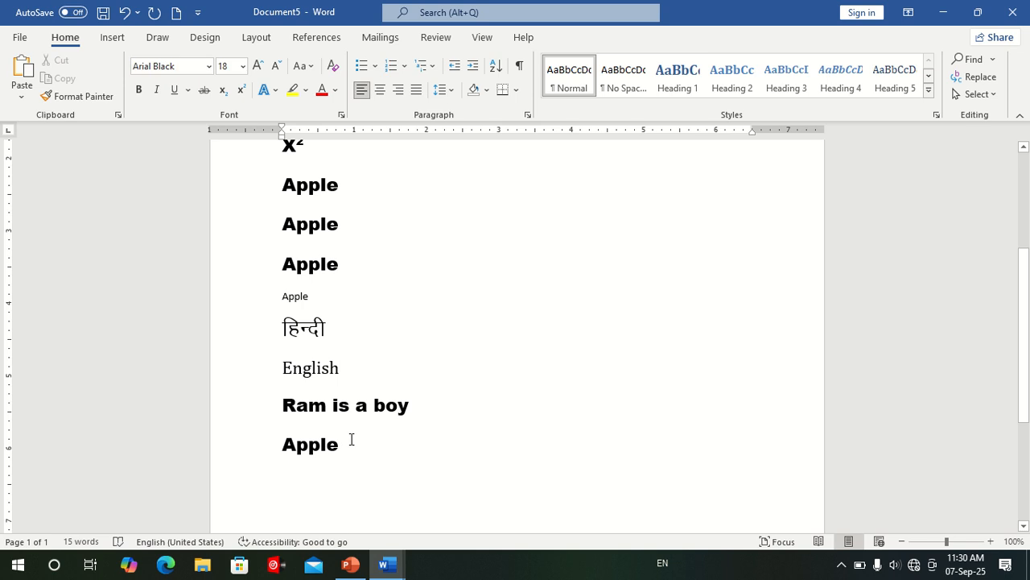
key("Return")
left_click(275, 90)
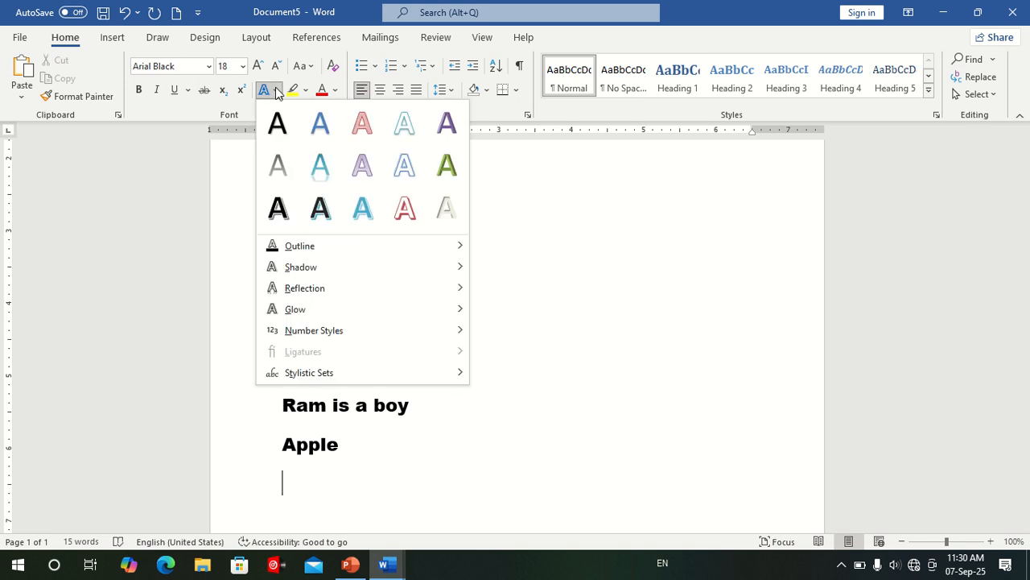
left_click(404, 211)
type("a")
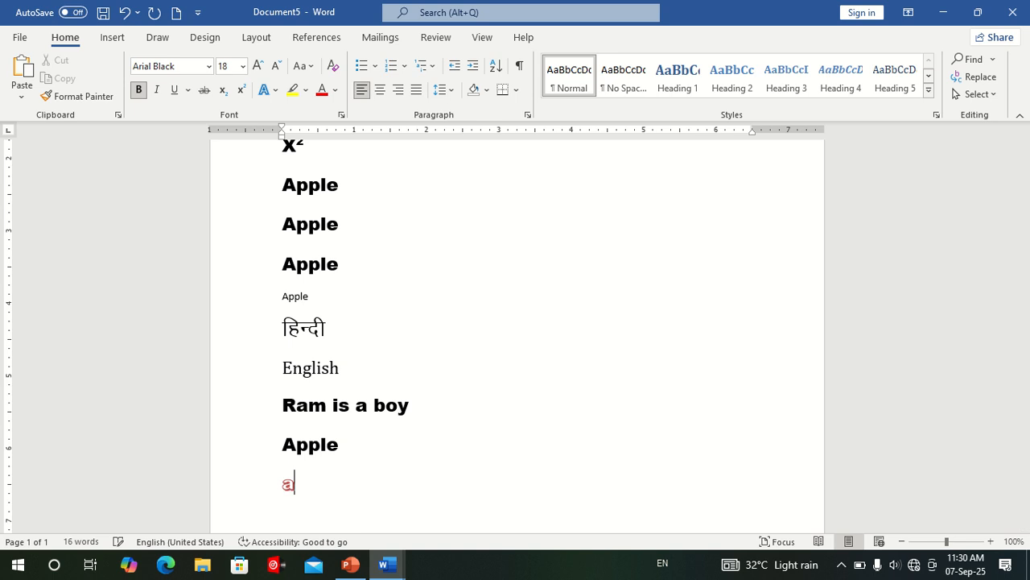
type("pple")
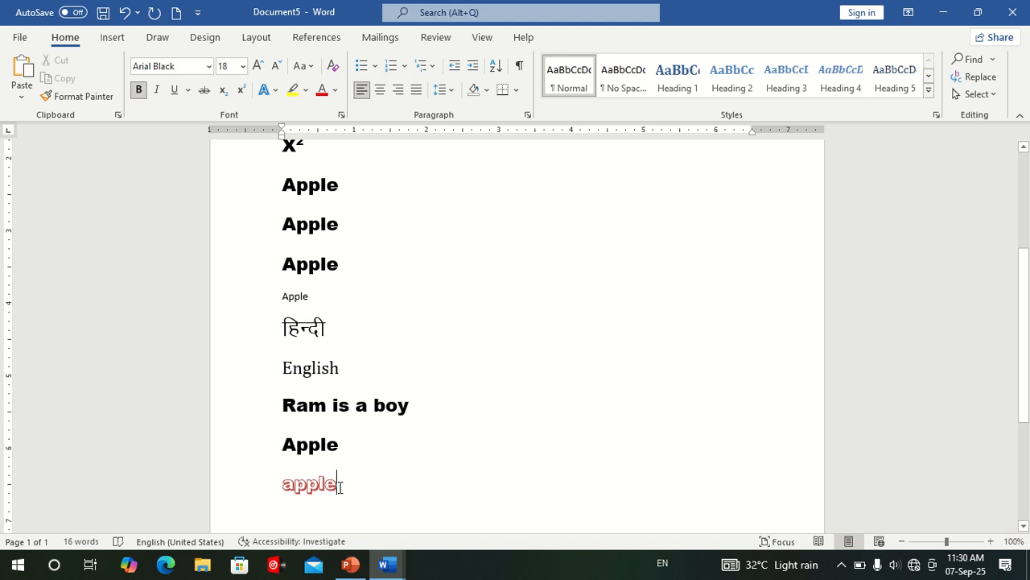
Enlarge the outlined "apple" on the last line to 22 pt and change it to Capitalize Each Word.
left_click_drag(339, 486, 260, 488)
left_click(258, 67)
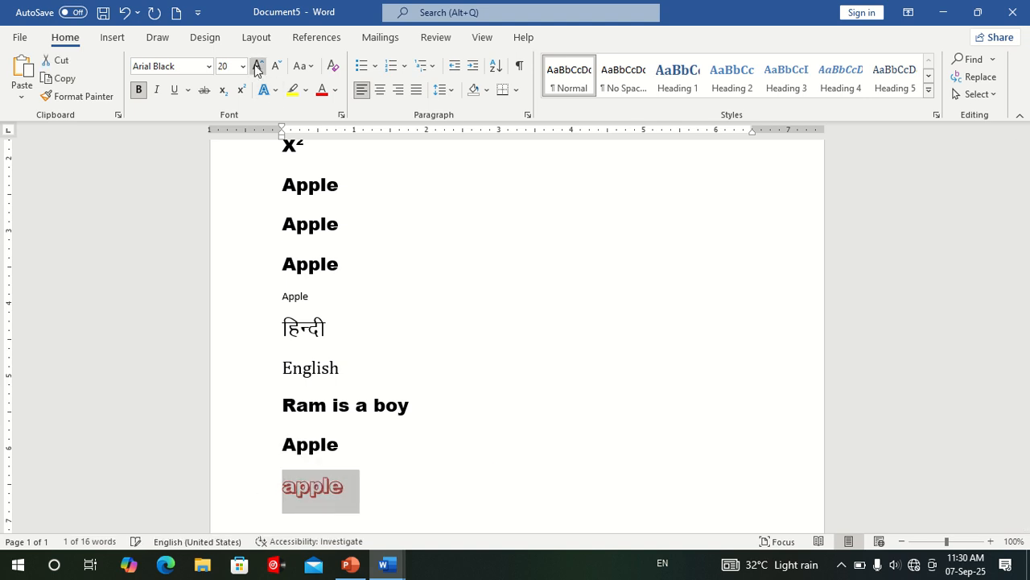
left_click(257, 67)
left_click(302, 66)
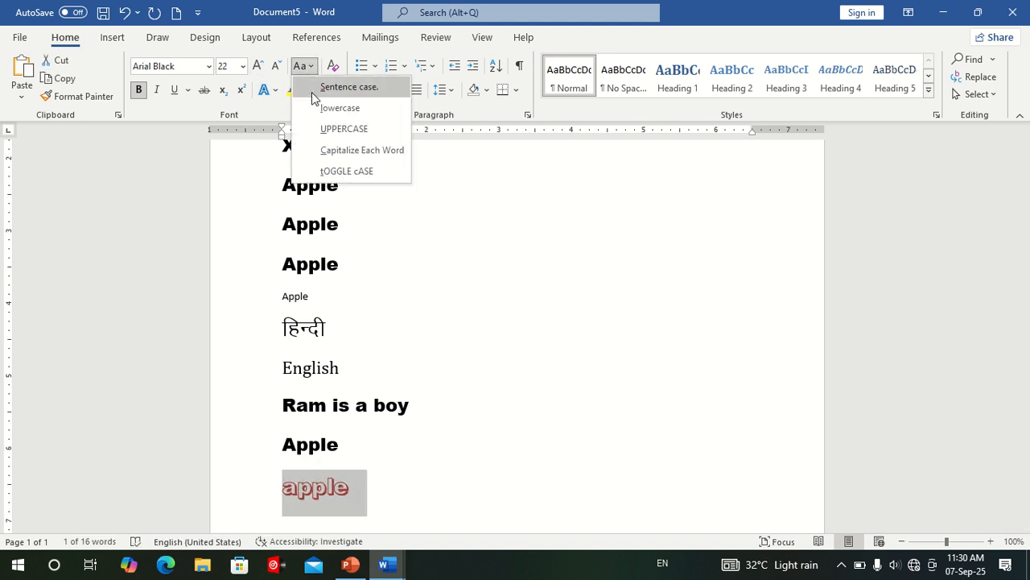
left_click(340, 150)
left_click(427, 469)
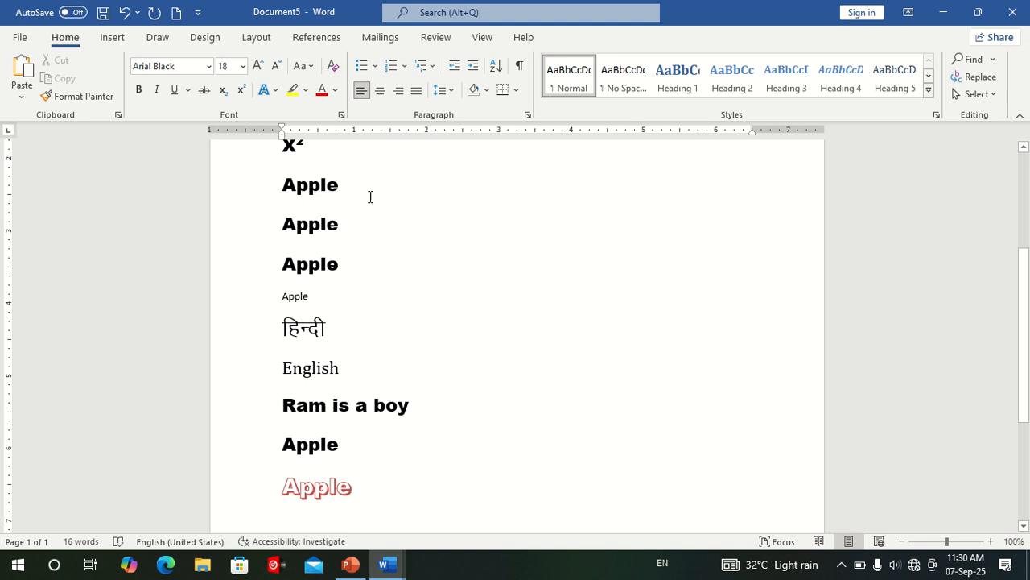
Apply four-diamond bullets to the first five lines, from Ball through the first Apple.
scroll(386, 384, "up", 5)
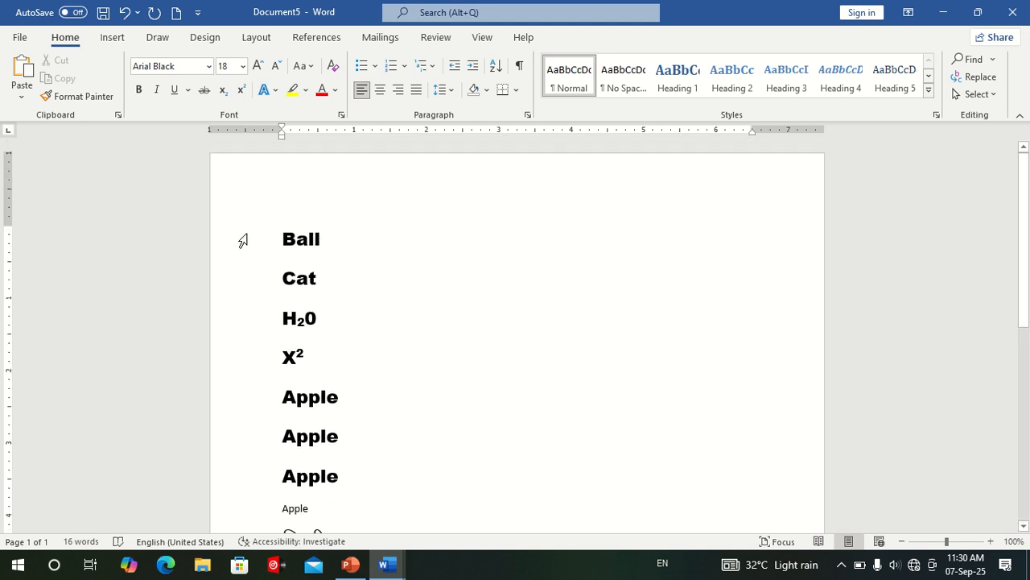
left_click_drag(244, 240, 252, 404)
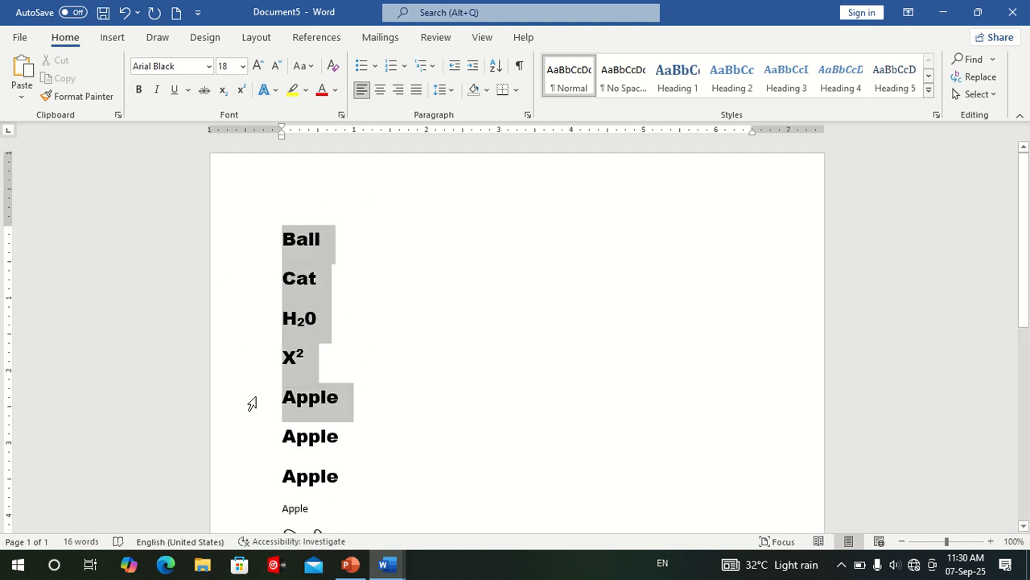
left_click(375, 67)
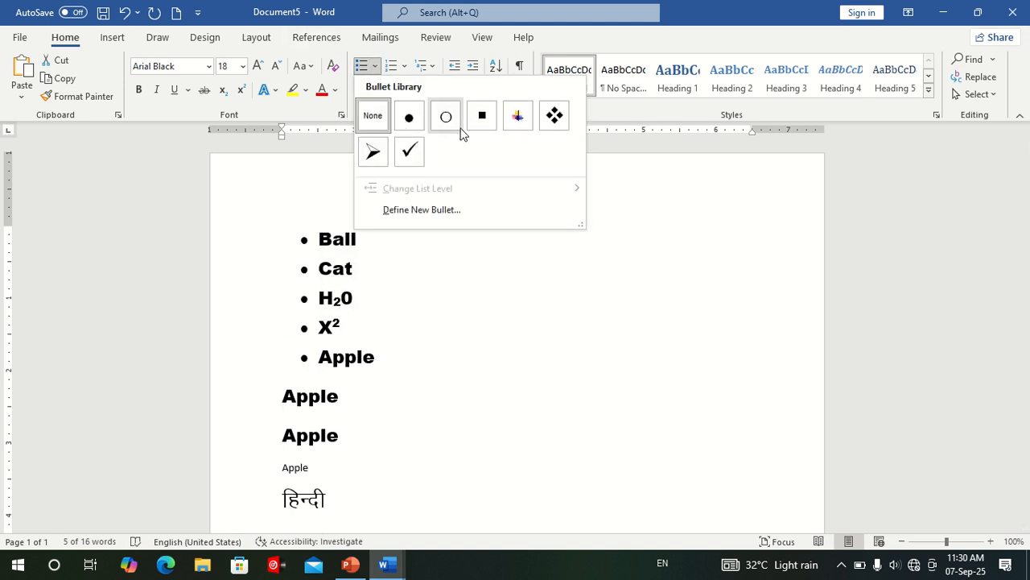
left_click(554, 118)
left_click(556, 335)
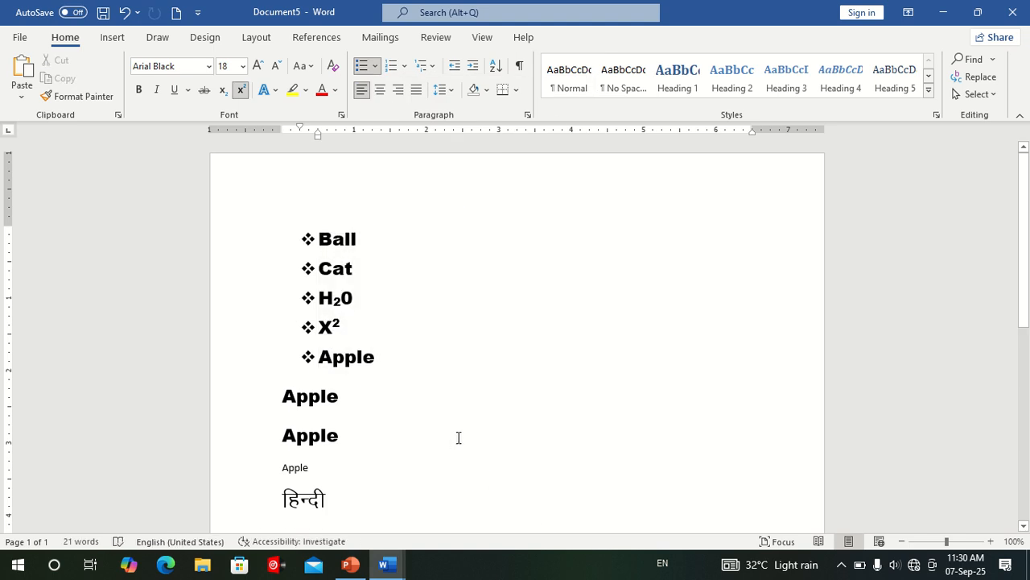
Number the three Apple lines below the bulleted list in the a) b) c) format.
left_click_drag(267, 400, 258, 481)
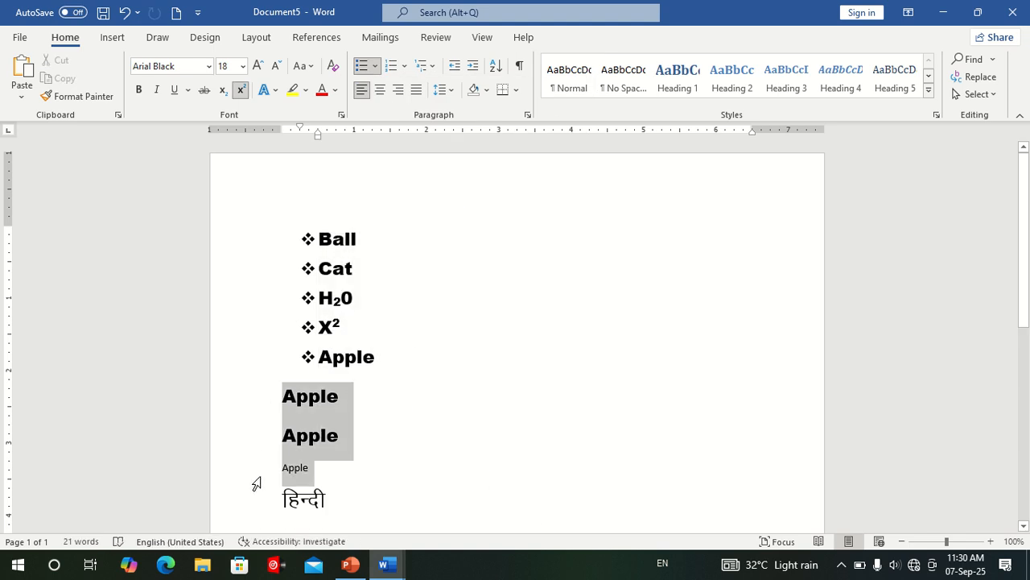
left_click(406, 66)
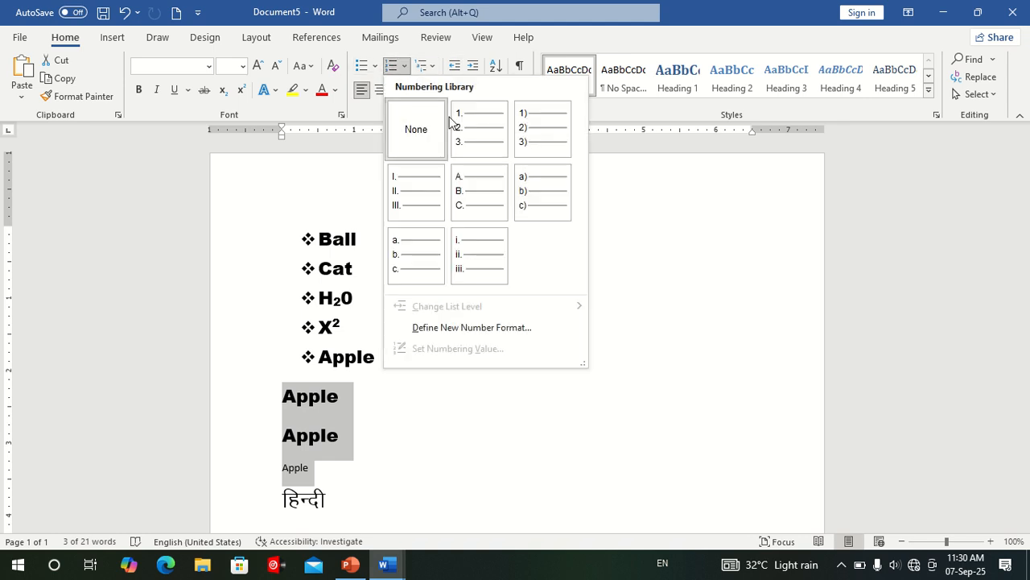
left_click(524, 181)
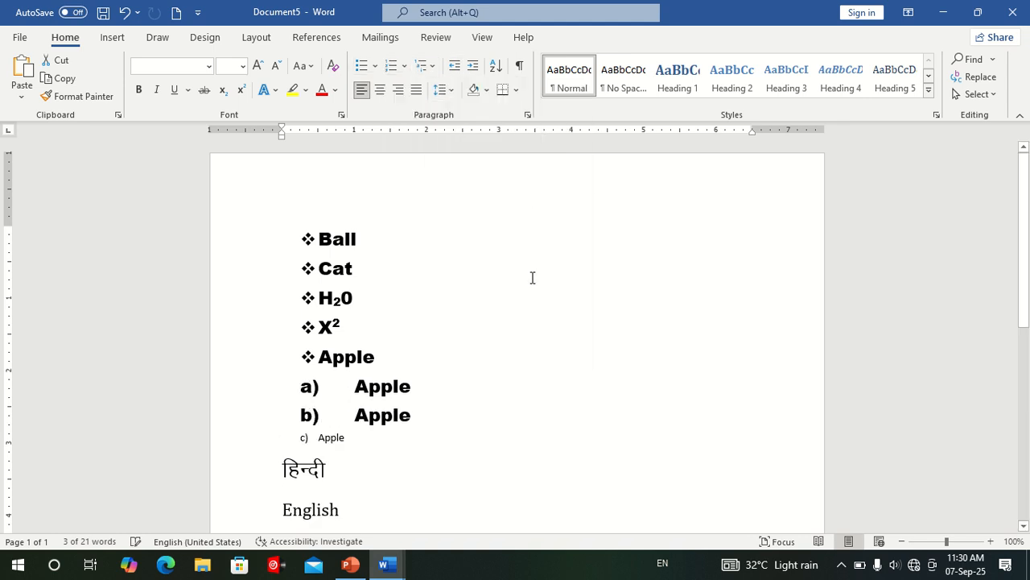
Try centre and right alignment on the Apple line numbered b), and return it to left alignment.
left_click(499, 409)
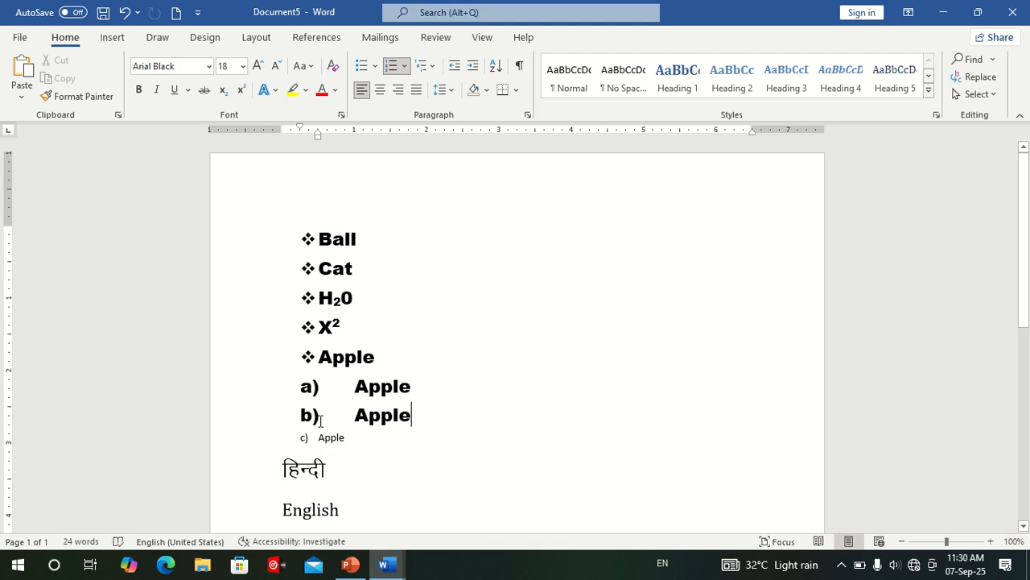
left_click(380, 91)
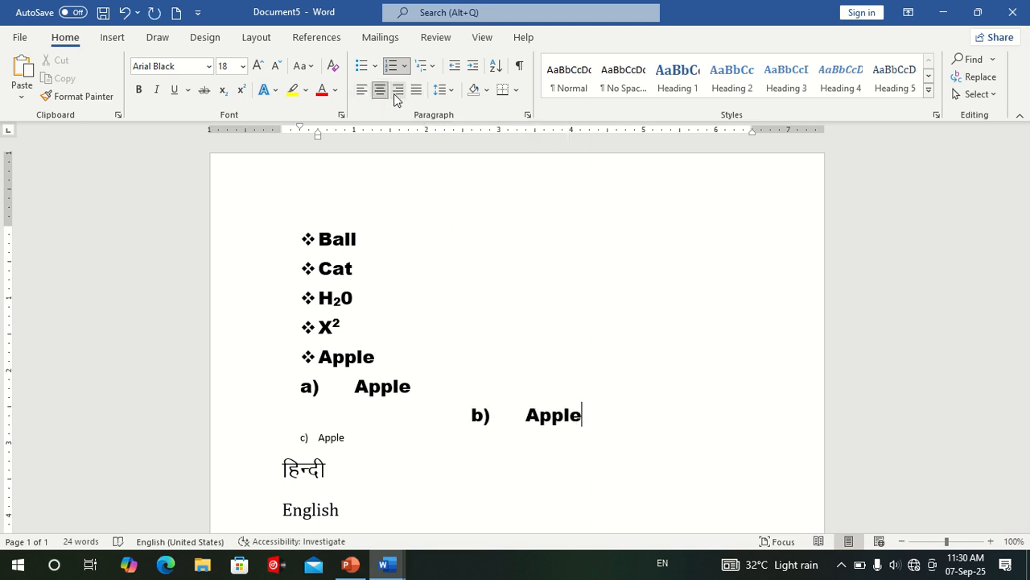
left_click(398, 91)
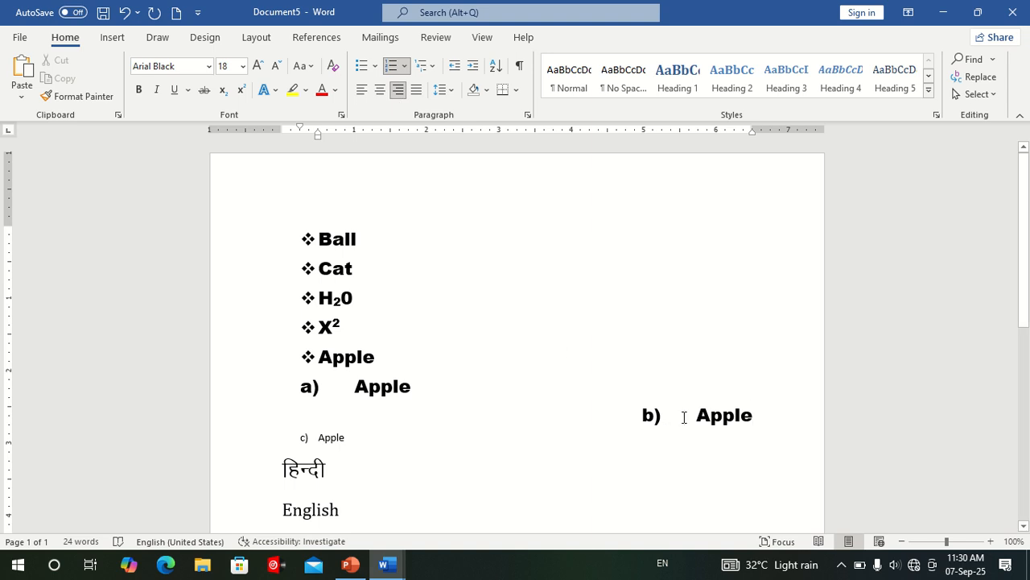
left_click(361, 89)
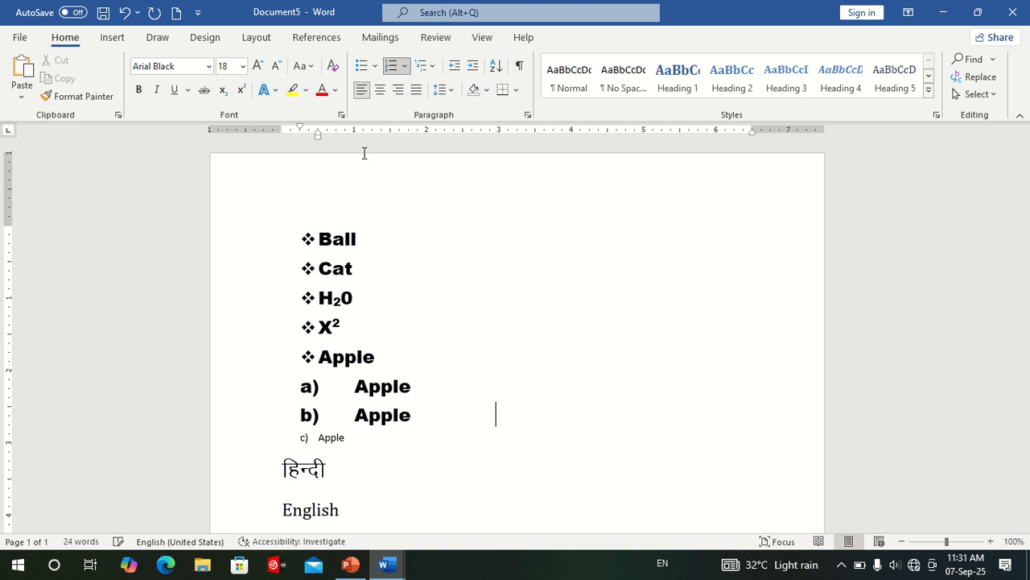
Try centre, right and left alignment on the bulleted lines Ball through X², and finish with Justify.
left_click_drag(267, 240, 284, 351)
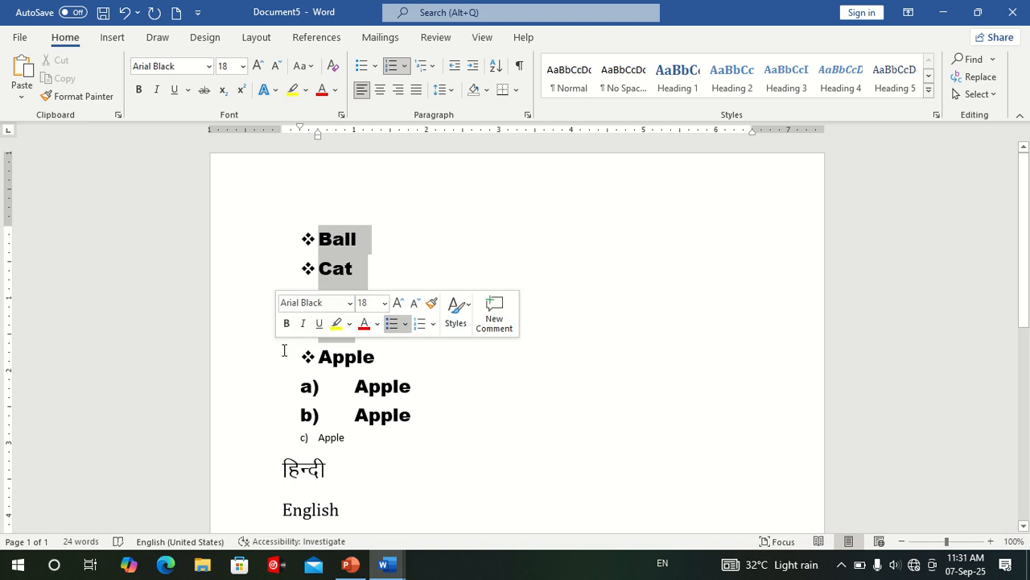
left_click(379, 89)
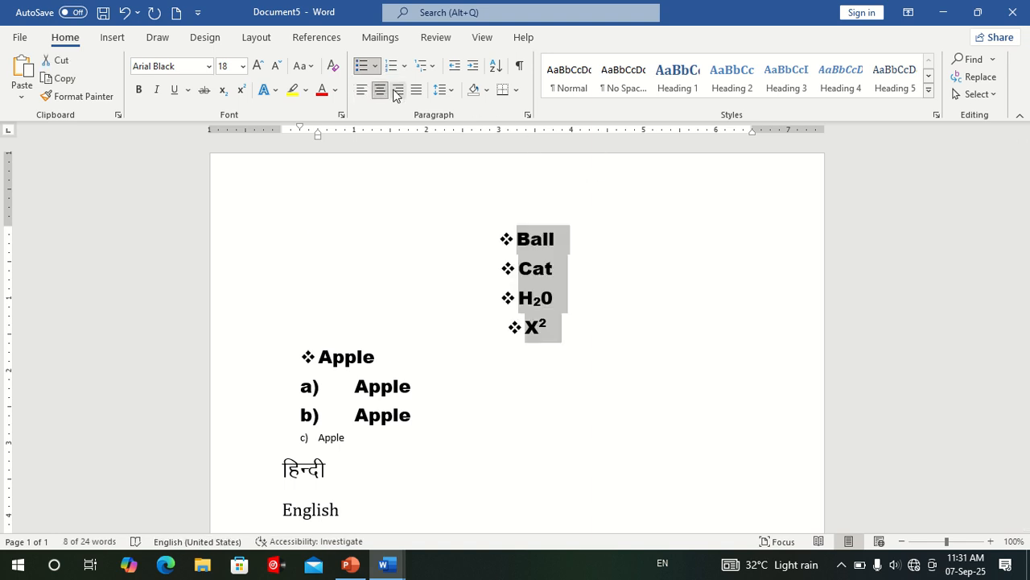
left_click(397, 90)
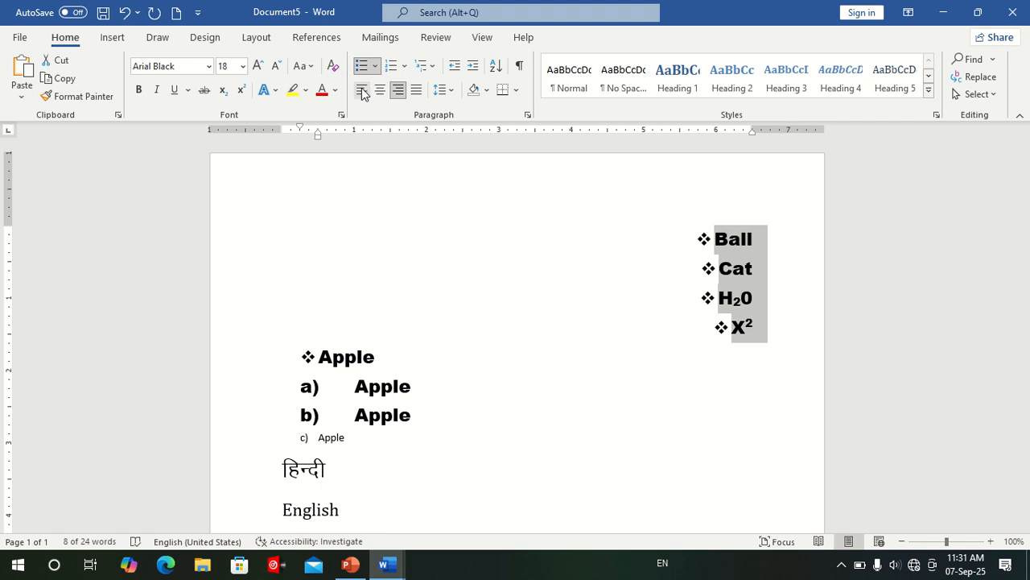
left_click(362, 90)
left_click(374, 95)
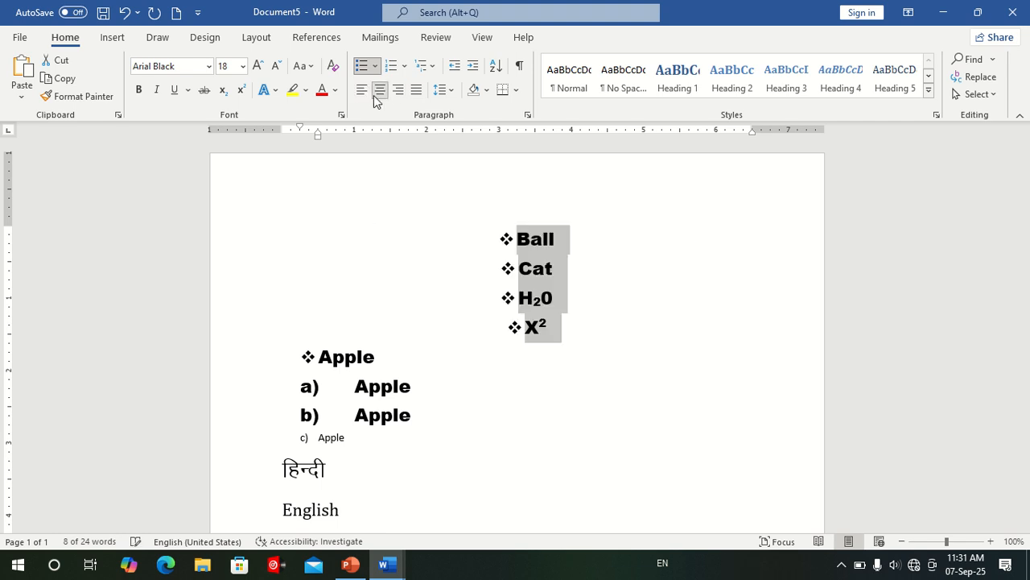
left_click(400, 96)
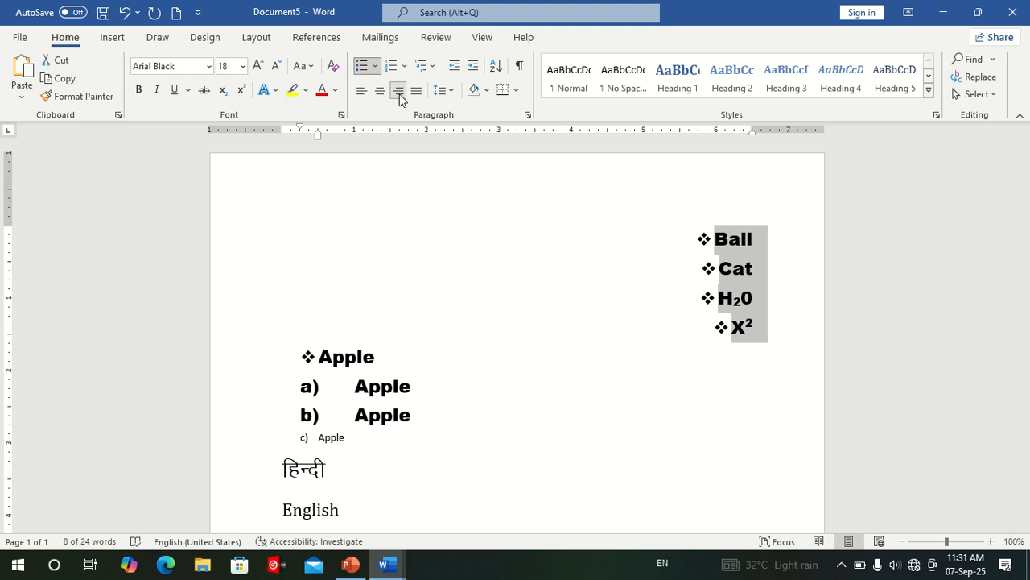
left_click(417, 91)
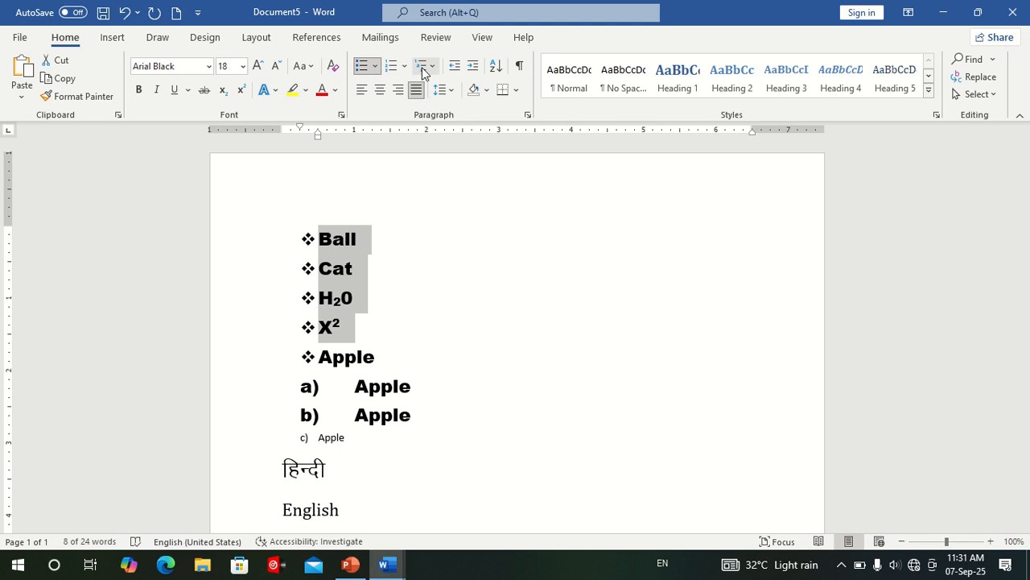
left_click(436, 72)
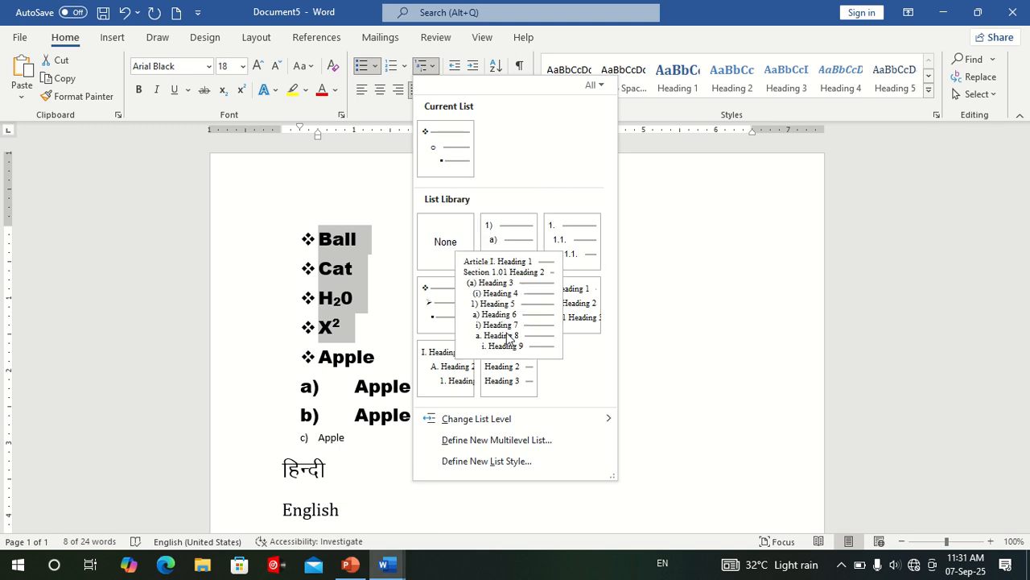
left_click(682, 408)
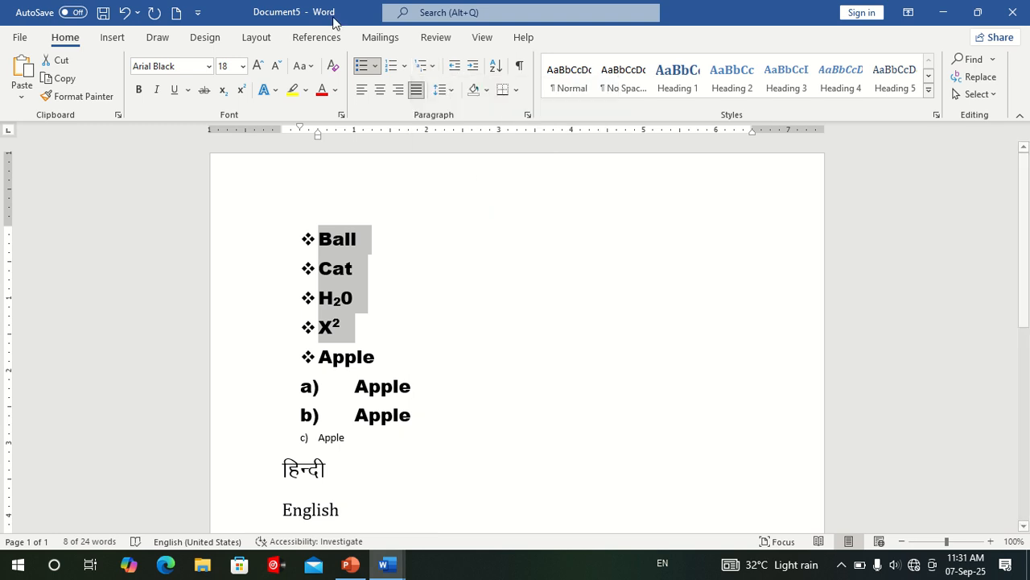
Try increasing the indent of the diamond-bulleted list by several levels.
left_click(474, 66)
left_click(473, 66)
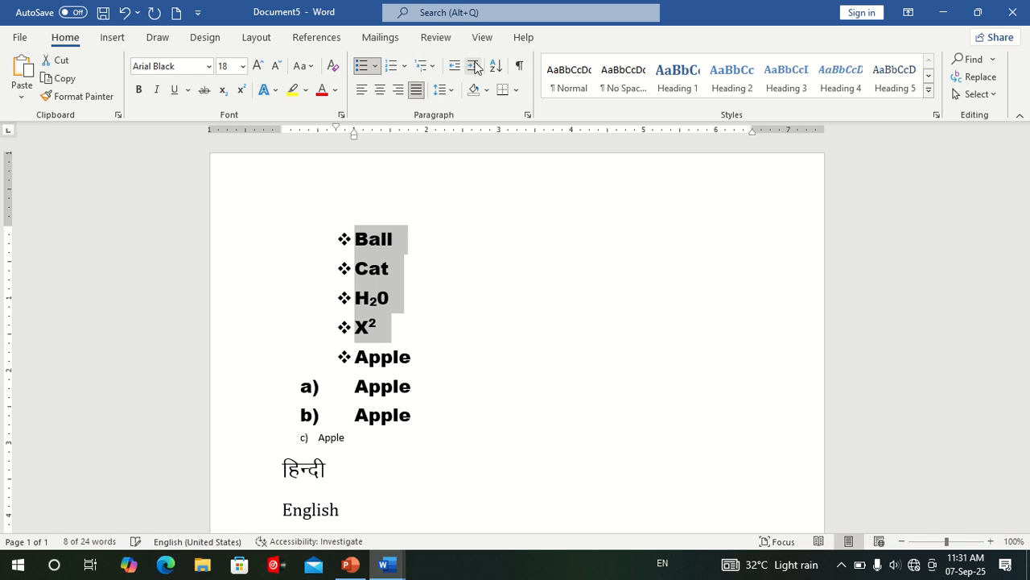
left_click(473, 66)
left_click(473, 66)
left_click(473, 66)
left_click(473, 66)
left_click(474, 66)
left_click(473, 66)
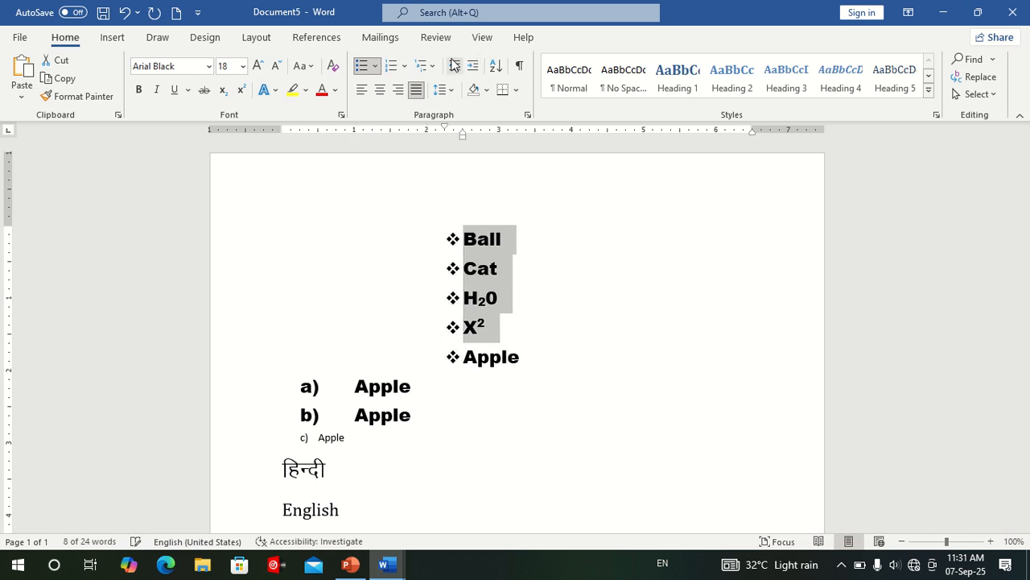
Decrease the indent of the diamond-bulleted list until its bullets sit at the left margin.
left_click(454, 66)
left_click(454, 66)
left_click(454, 66)
left_click(454, 66)
left_click(454, 66)
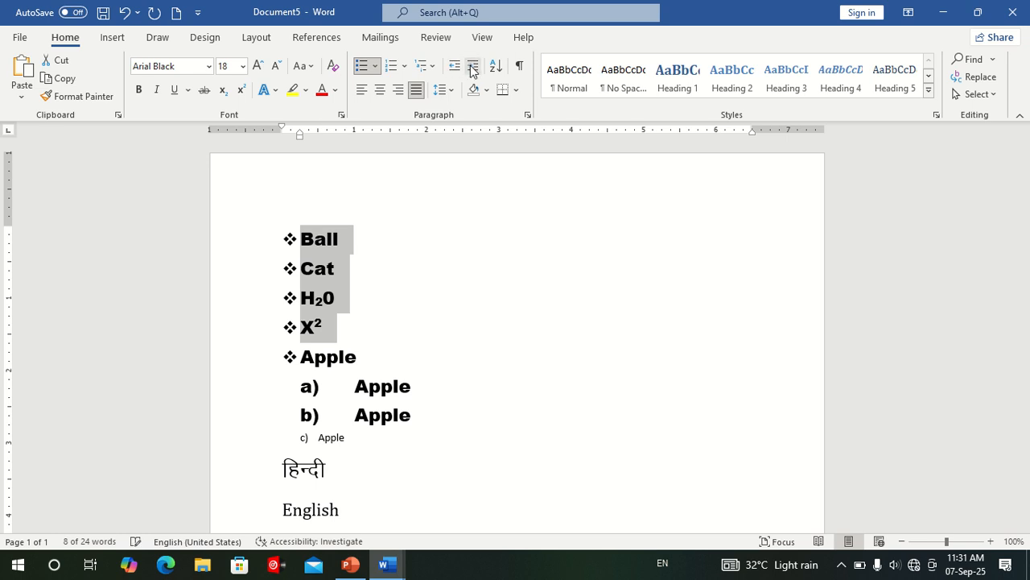
left_click(473, 69)
left_click(455, 66)
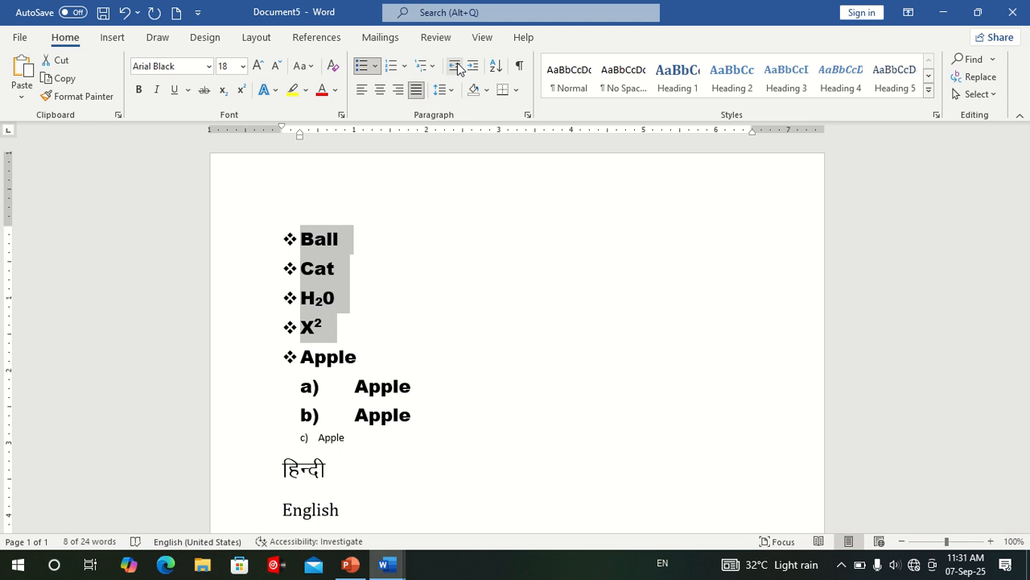
Set the line spacing of the five diamond-bulleted lines, Ball through Apple, to 1.0.
left_click(454, 93)
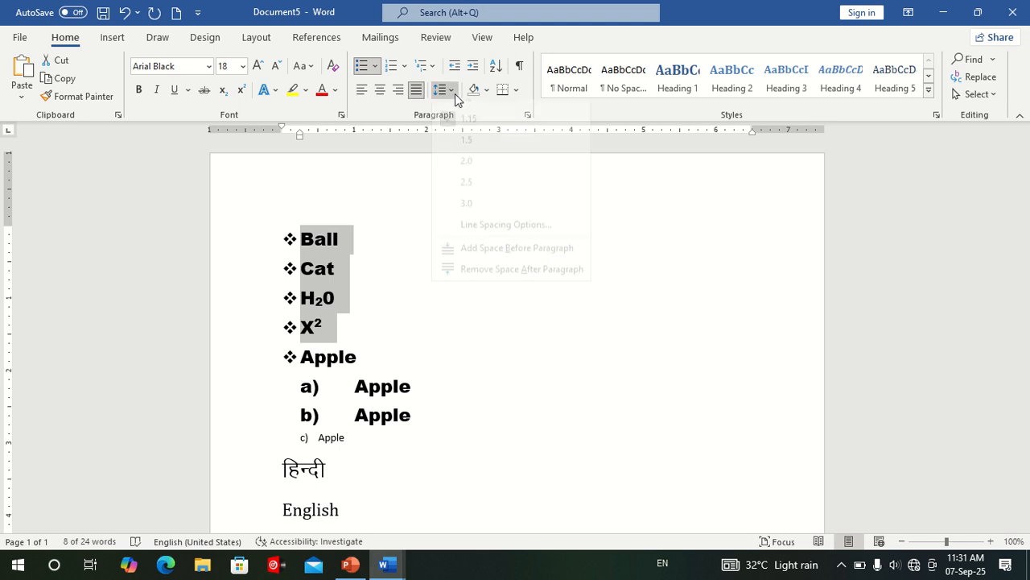
left_click(515, 413)
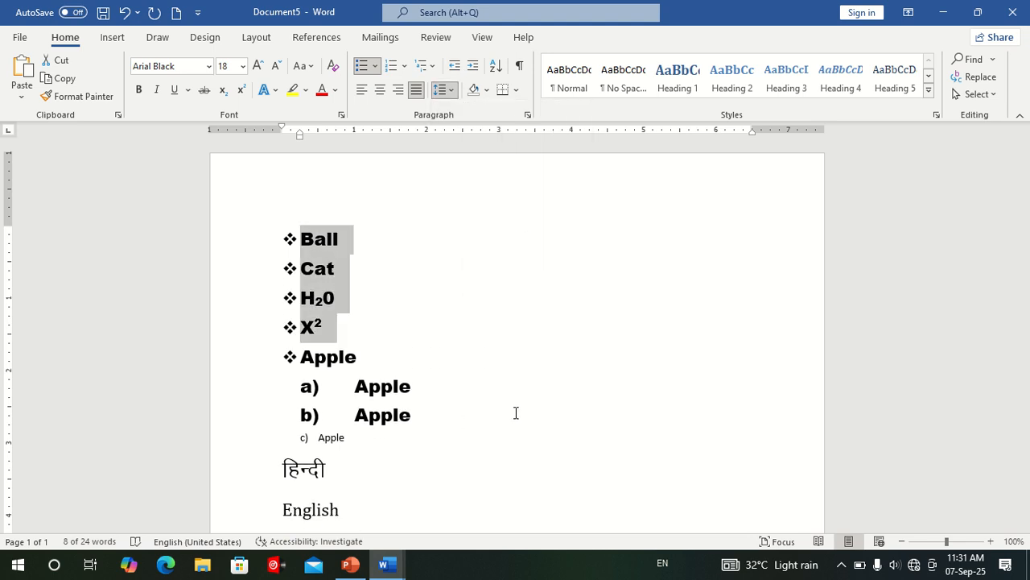
left_click(432, 278)
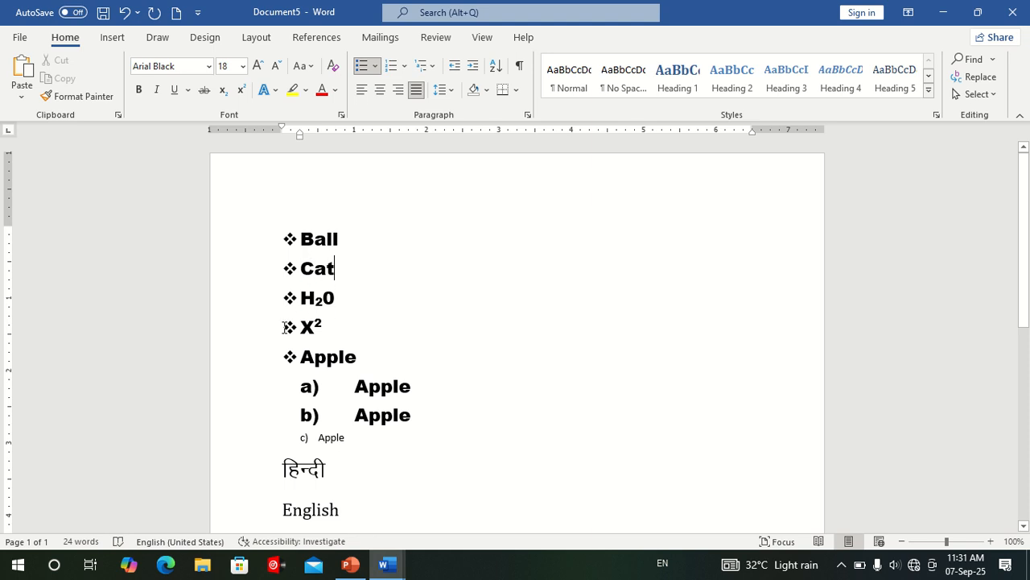
left_click_drag(262, 243, 257, 363)
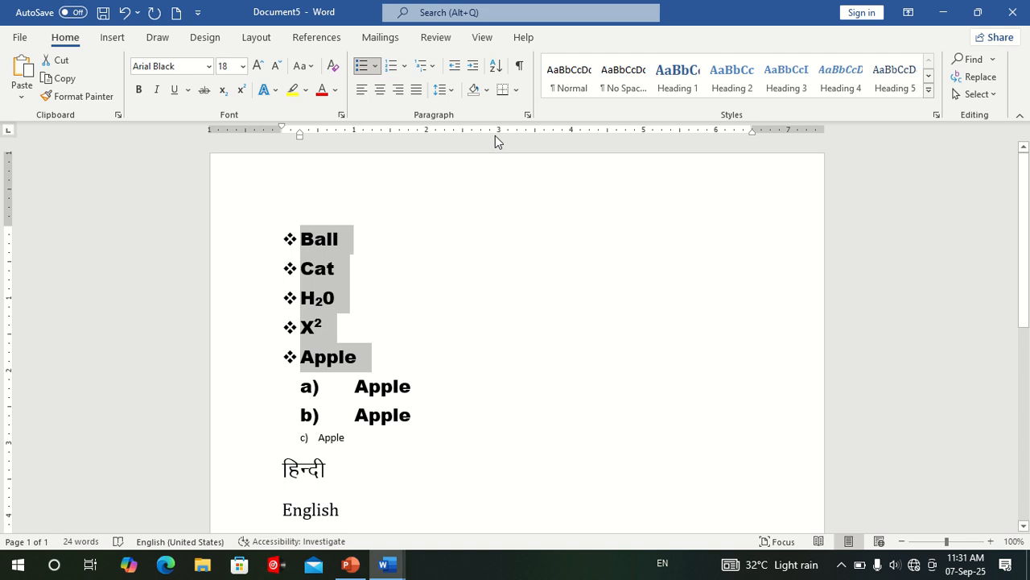
left_click(453, 92)
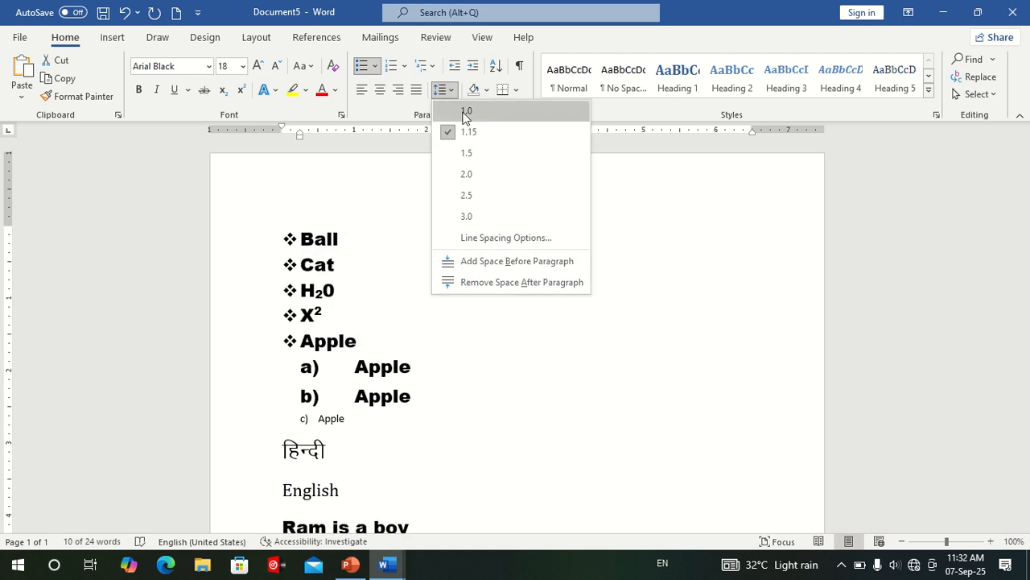
left_click(466, 112)
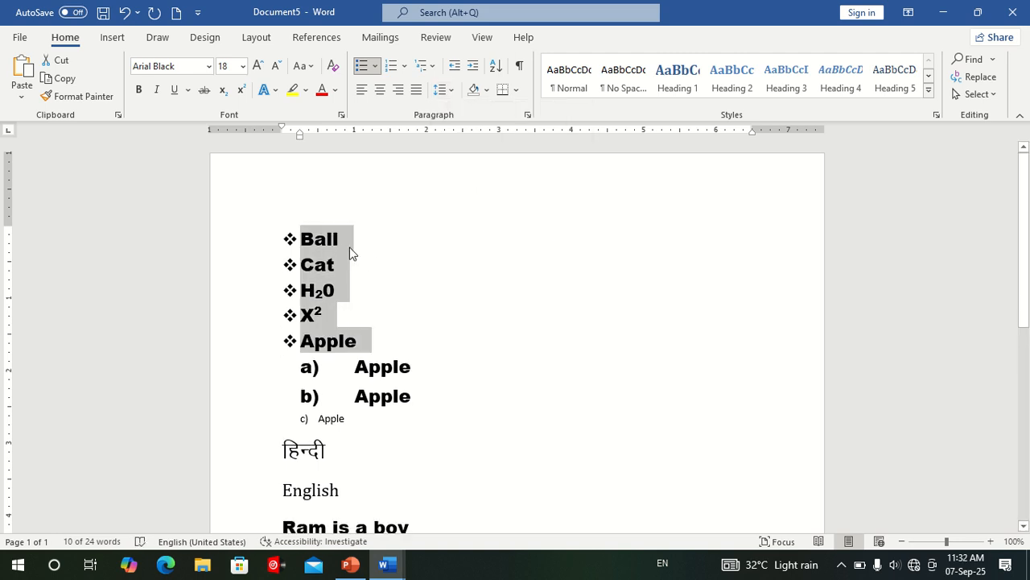
Remove the space after paragraph for the five diamond-bulleted lines and deselect them.
left_click(442, 89)
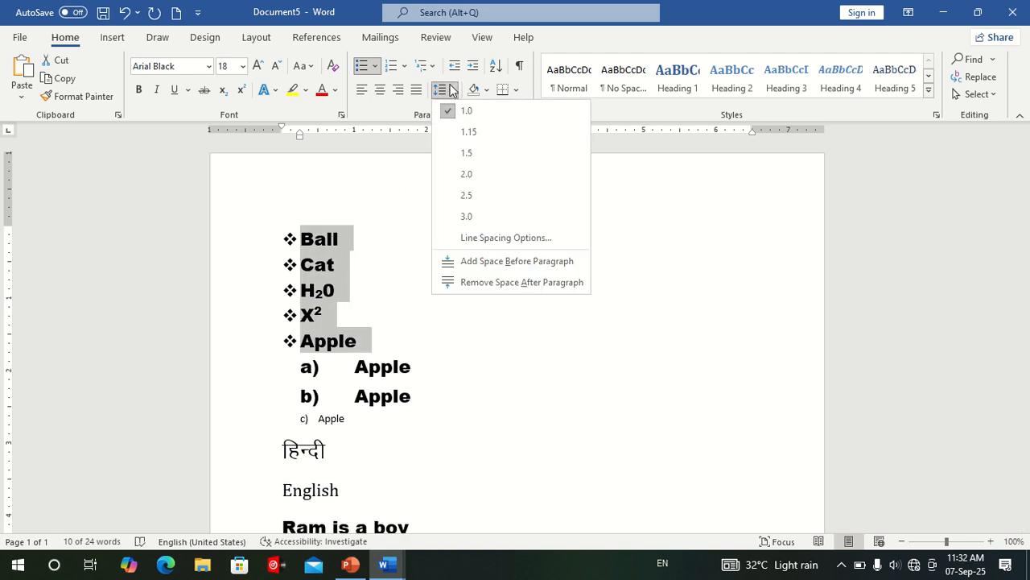
left_click(485, 282)
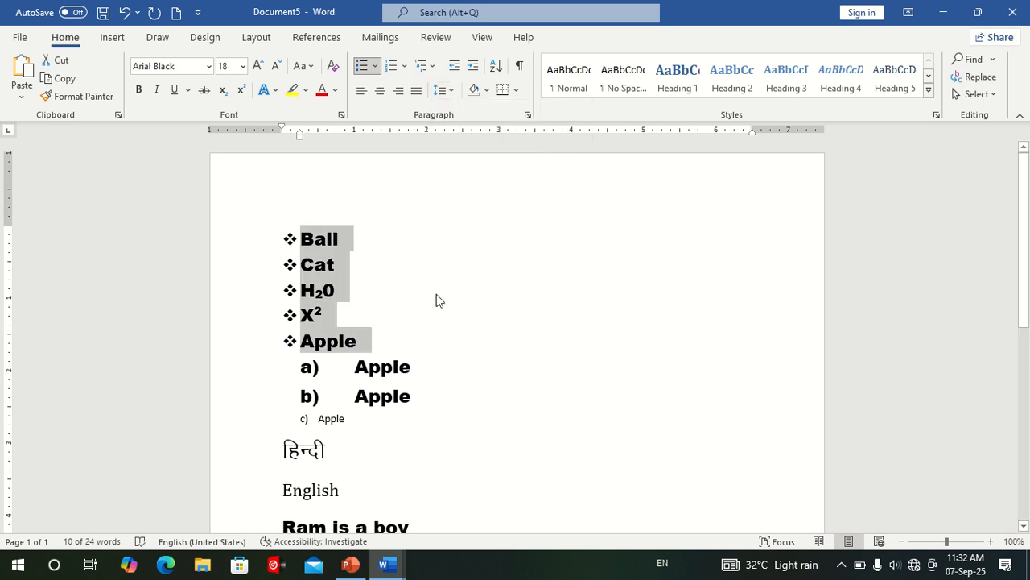
left_click(402, 292)
scroll(402, 370, "down", 2)
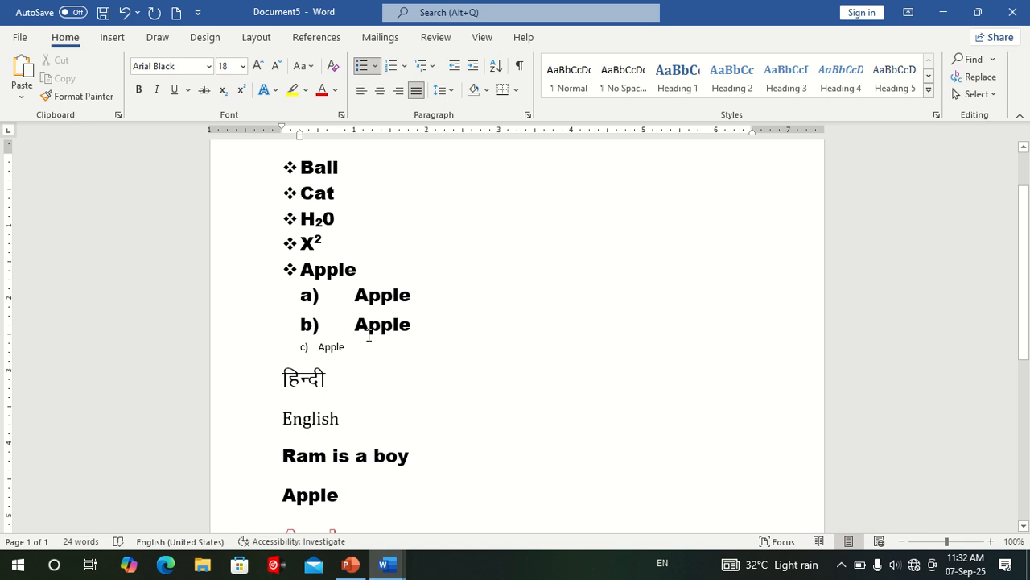
left_click_drag(246, 168, 265, 295)
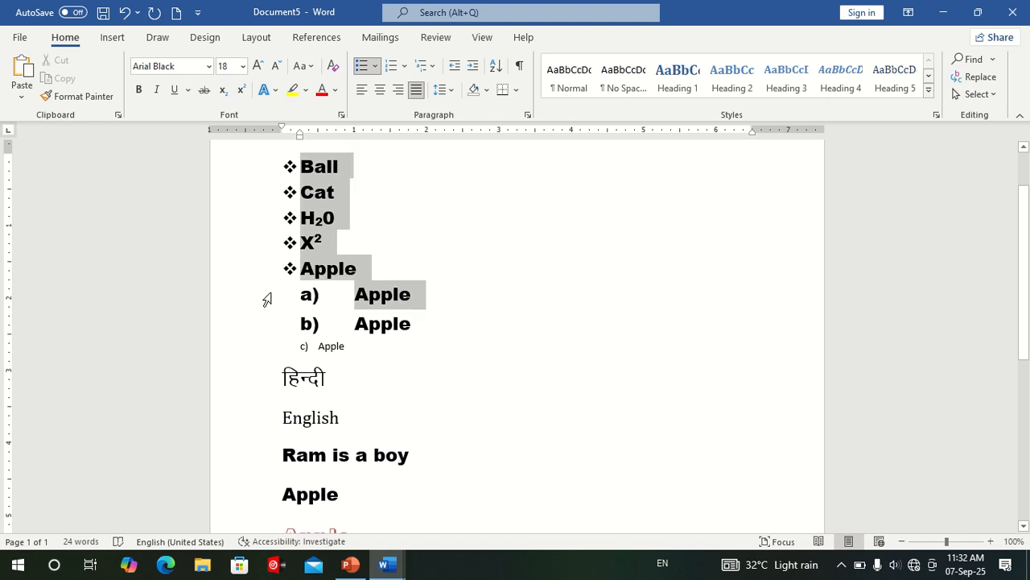
left_click(442, 89)
left_click(588, 373)
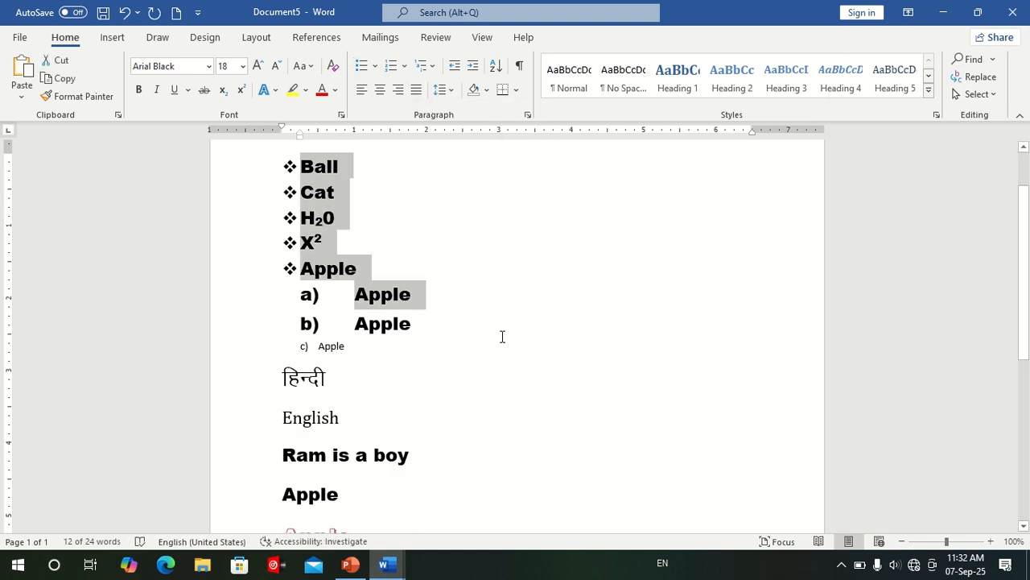
scroll(515, 322, "up", 2)
left_click(520, 310)
left_click(487, 90)
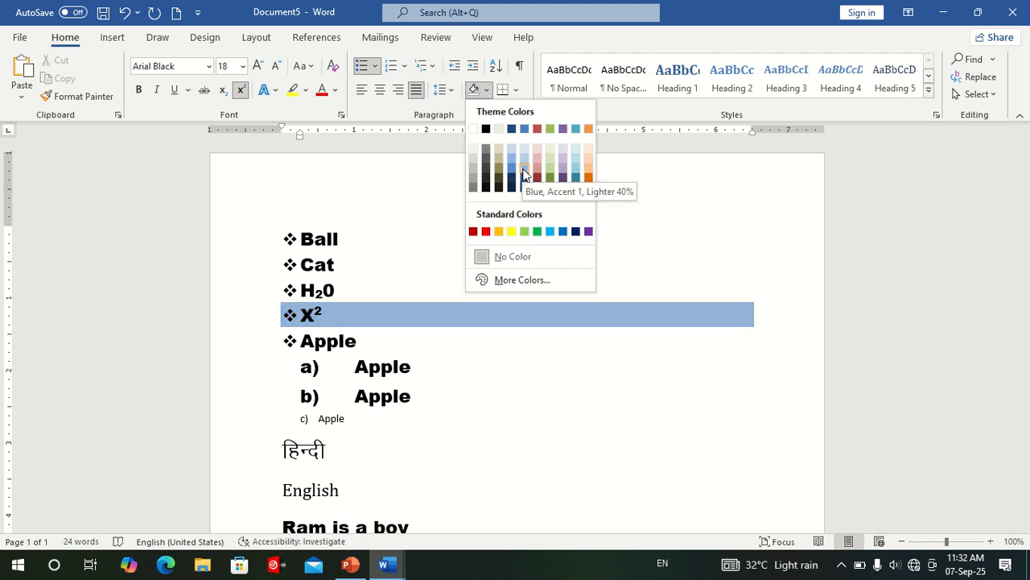
left_click(529, 444)
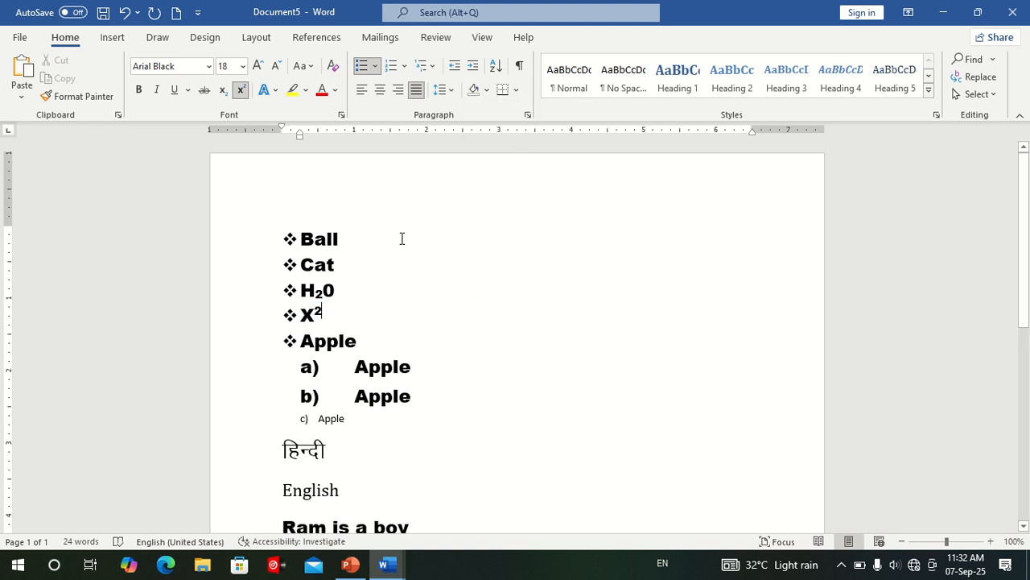
left_click(305, 90)
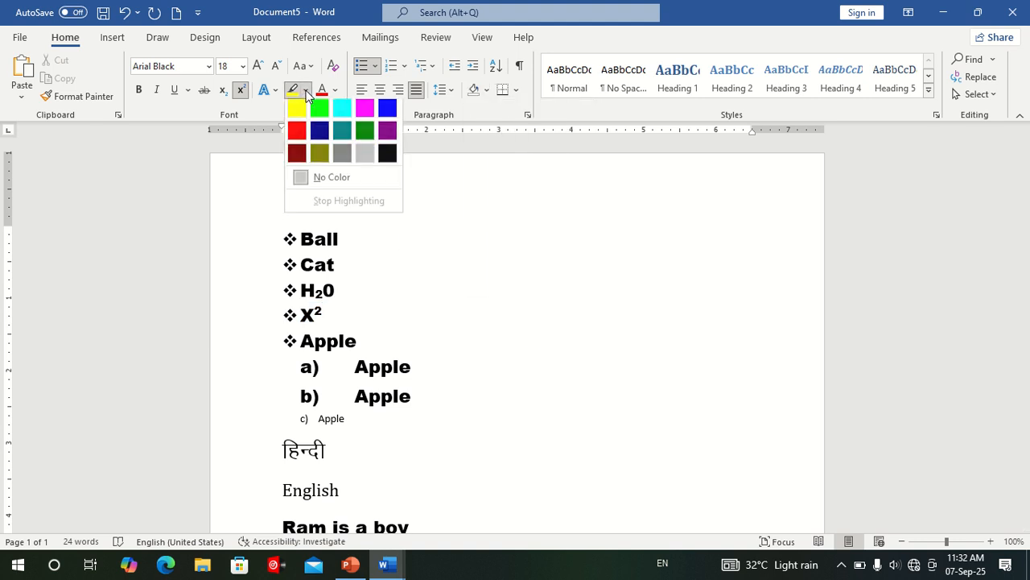
left_click(360, 264)
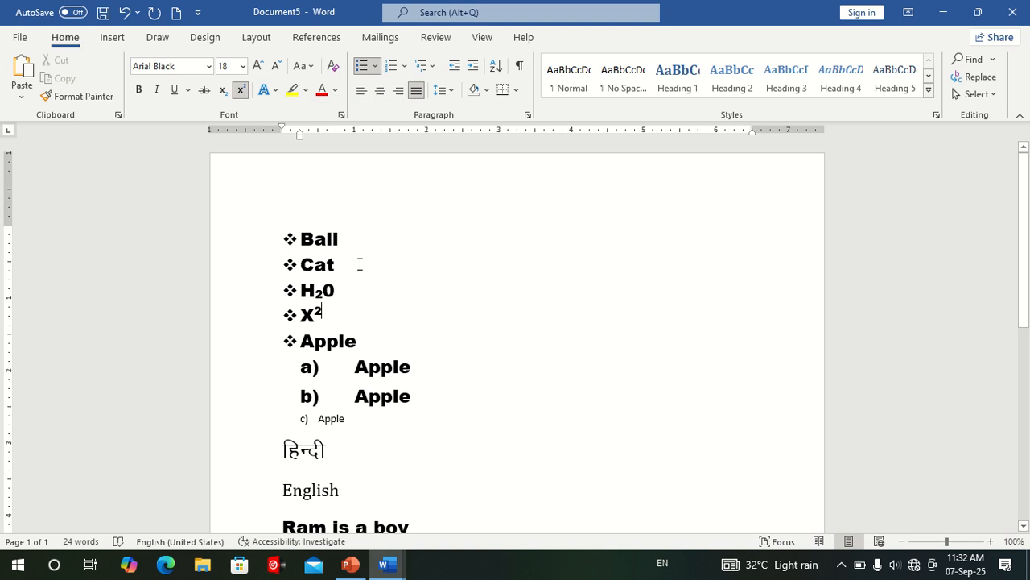
Highlight the word Ball in the first bulleted line in yellow.
left_click_drag(348, 238, 299, 239)
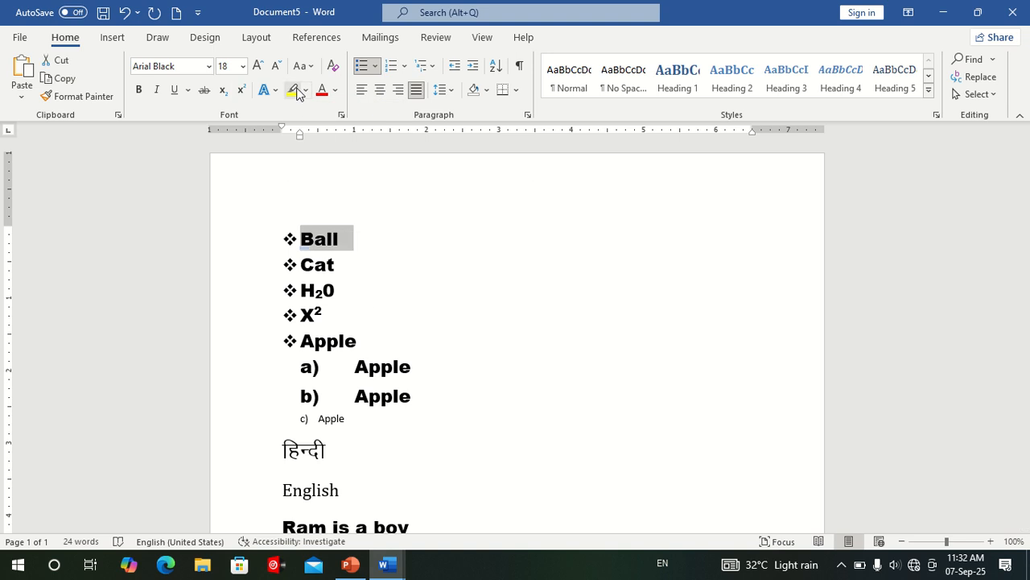
left_click(293, 90)
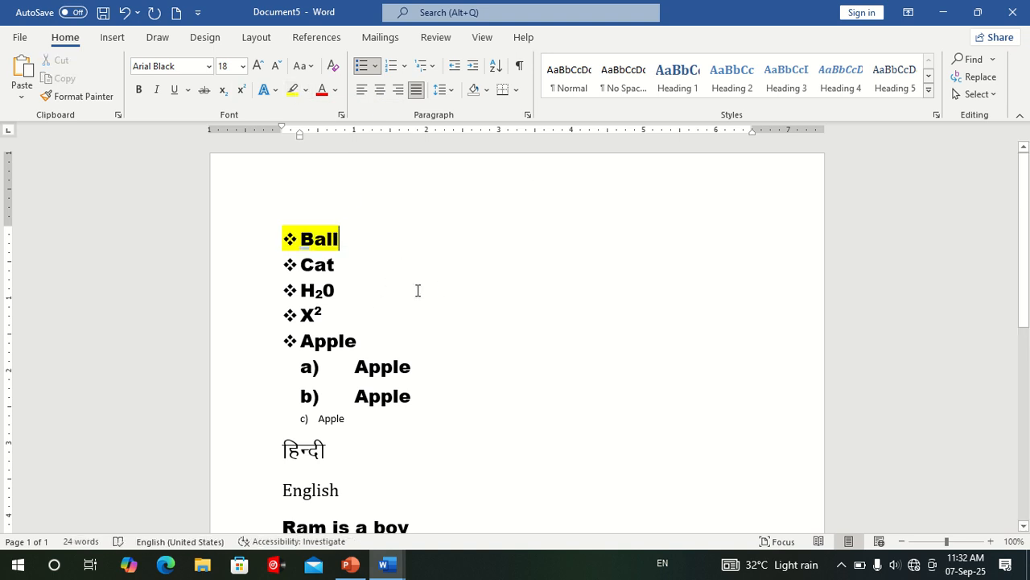
left_click(537, 301)
Set the font color of the highlighted word Ball to the standard green and deselect it.
triple_click(300, 247)
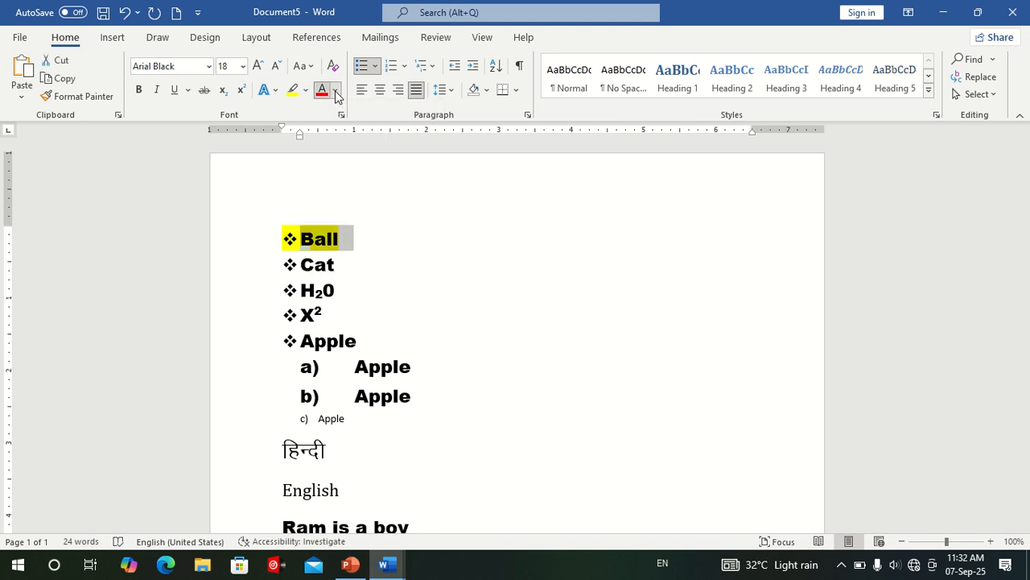
left_click(335, 90)
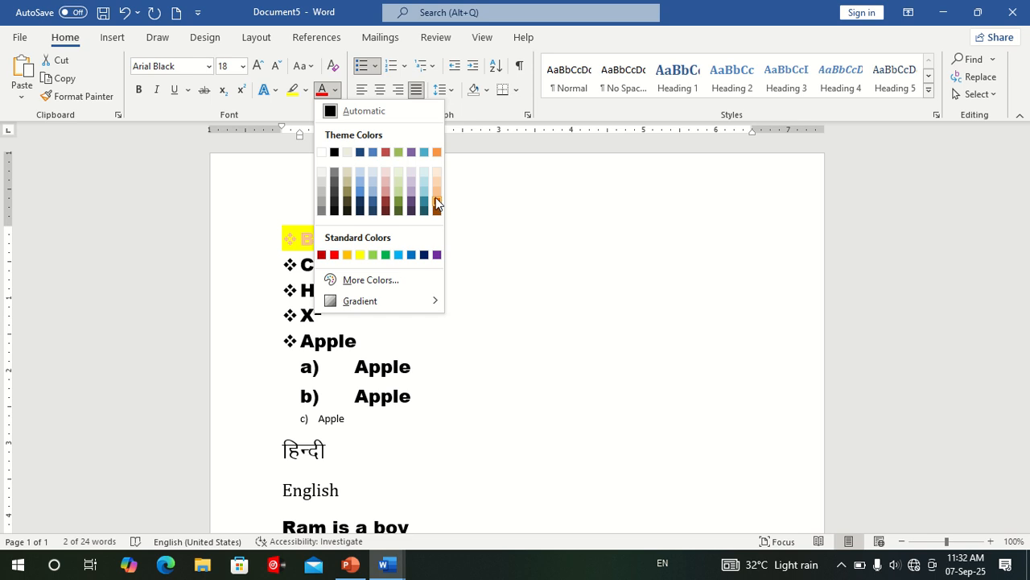
left_click(387, 255)
left_click(419, 267)
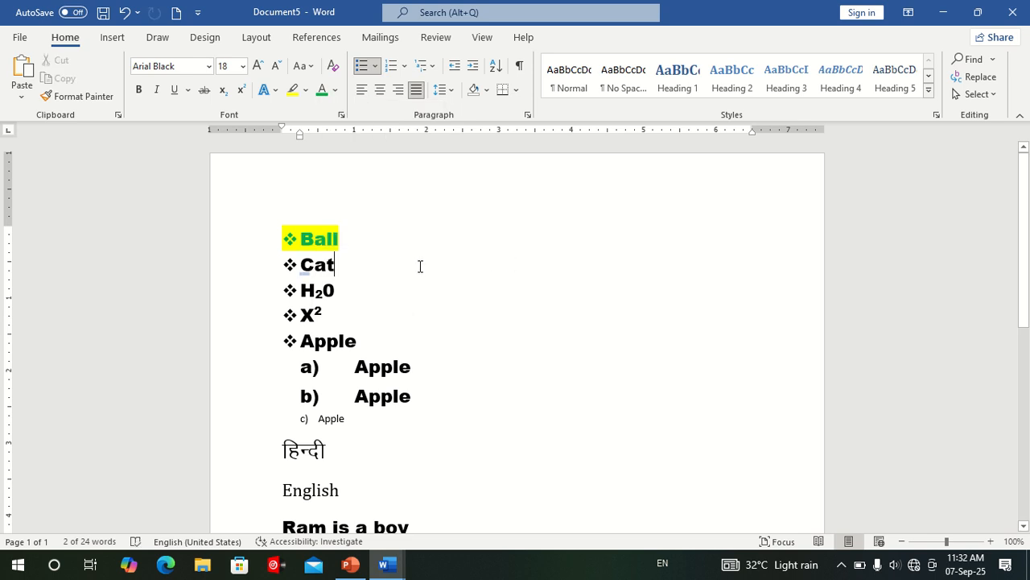
Apply the green font color to the lines from Cat through the a) Apple item and deselect them.
left_click_drag(346, 265, 258, 368)
left_click(516, 308)
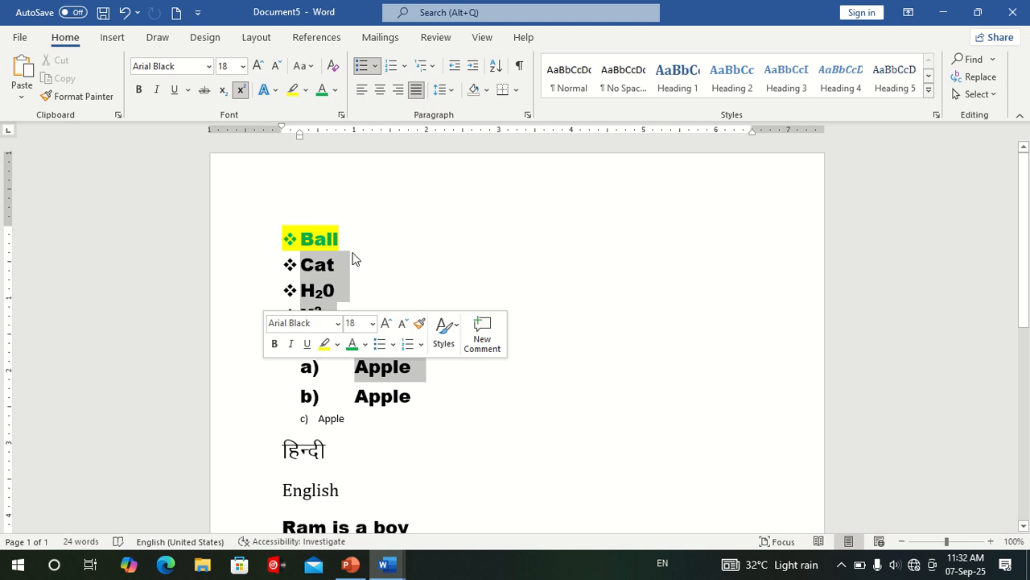
left_click(323, 95)
left_click(690, 404)
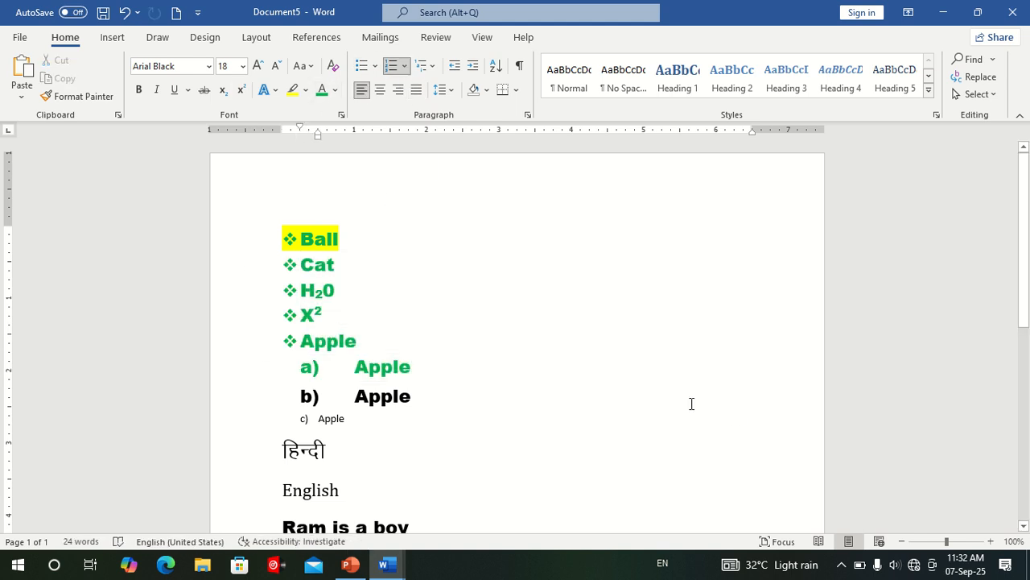
Highlight the H20 line in yellow and deselect it.
double_click(300, 291)
left_click(294, 90)
left_click(573, 330)
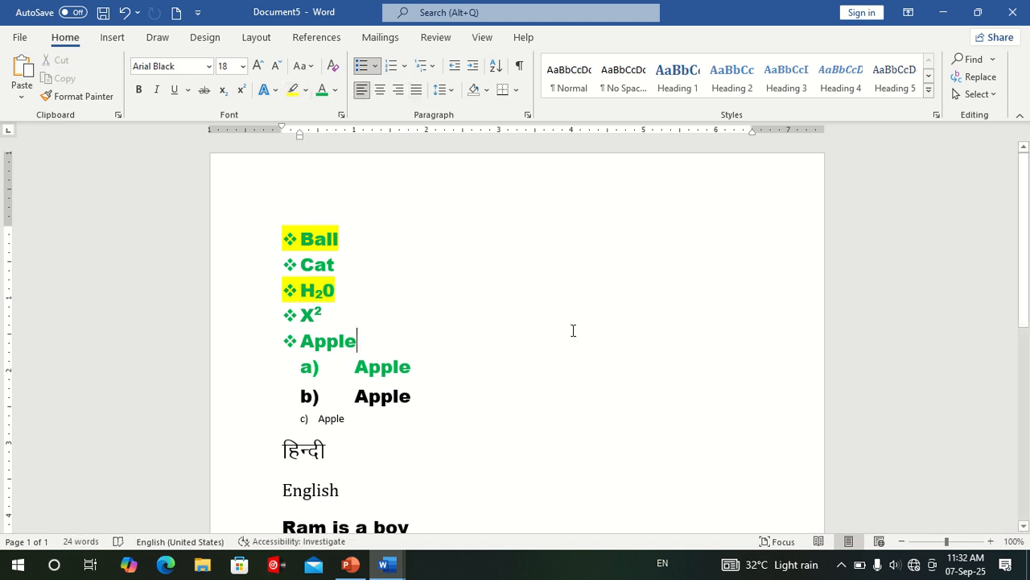
Shade the background of the fifth diamond-bulleted line, Apple, in the standard light blue.
left_click(486, 90)
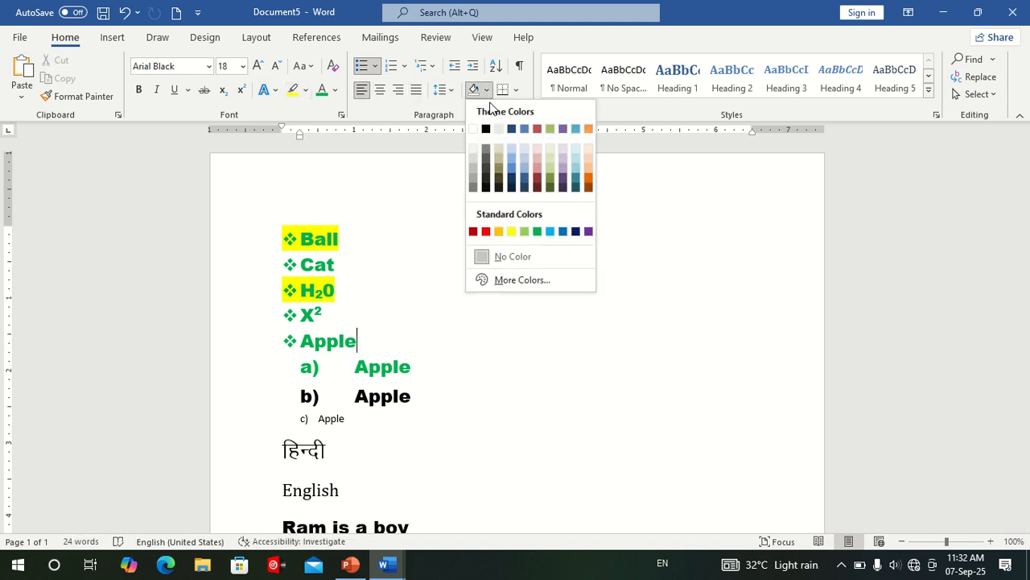
left_click(537, 232)
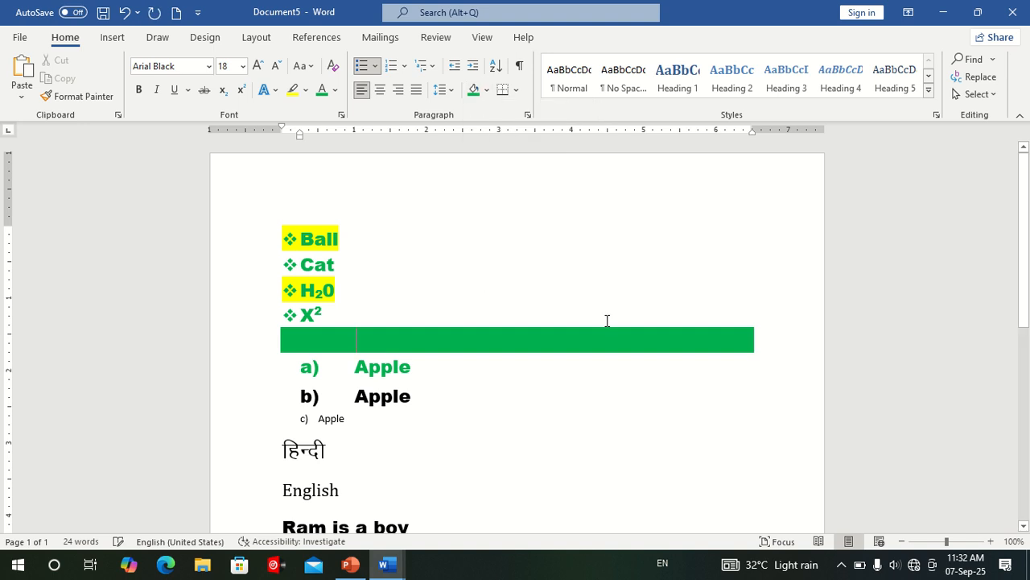
left_click(486, 90)
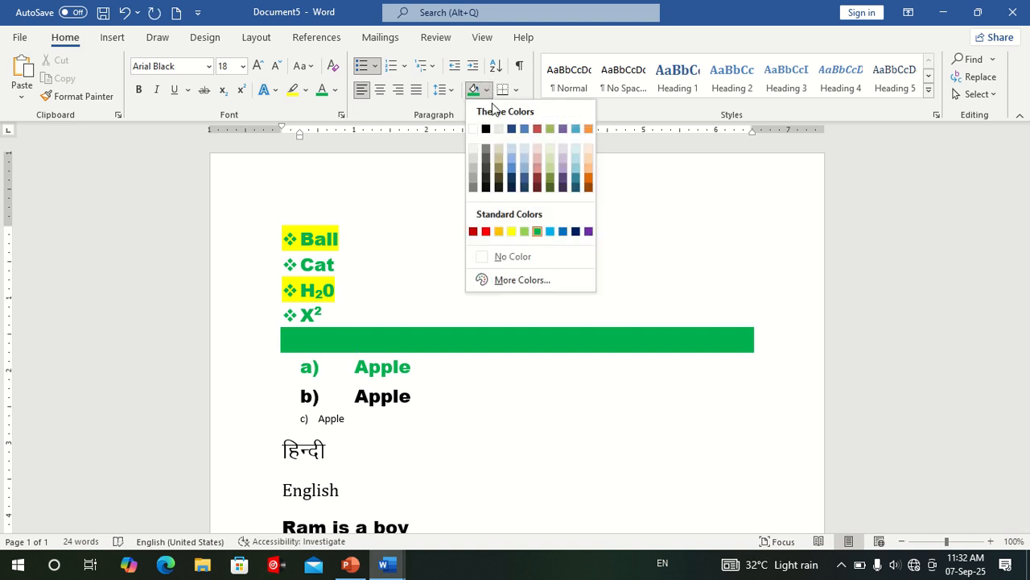
left_click(556, 232)
left_click(543, 393)
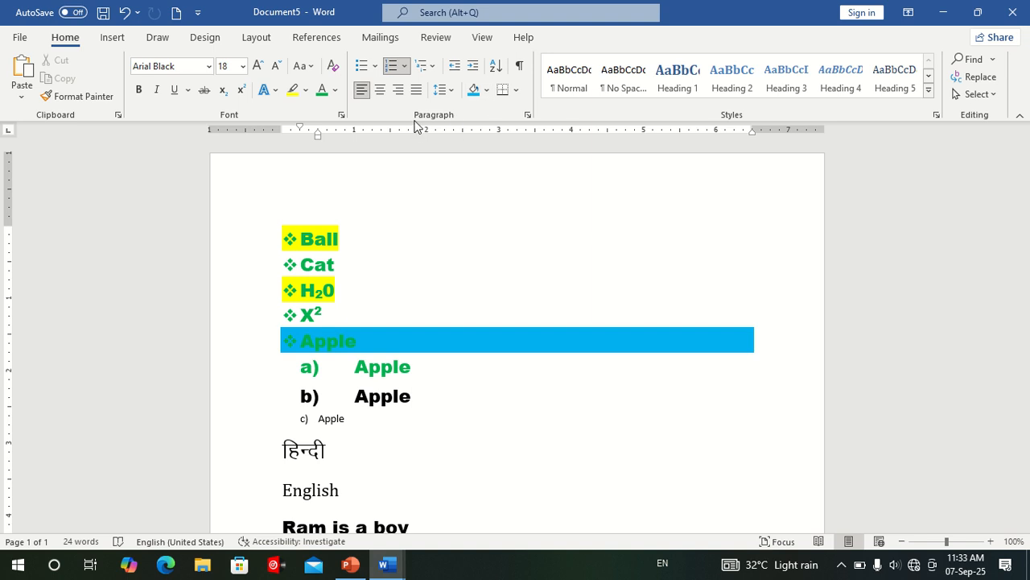
Preview the border options, including Right Border, on the lines Ball through X2 without applying any.
left_click(516, 95)
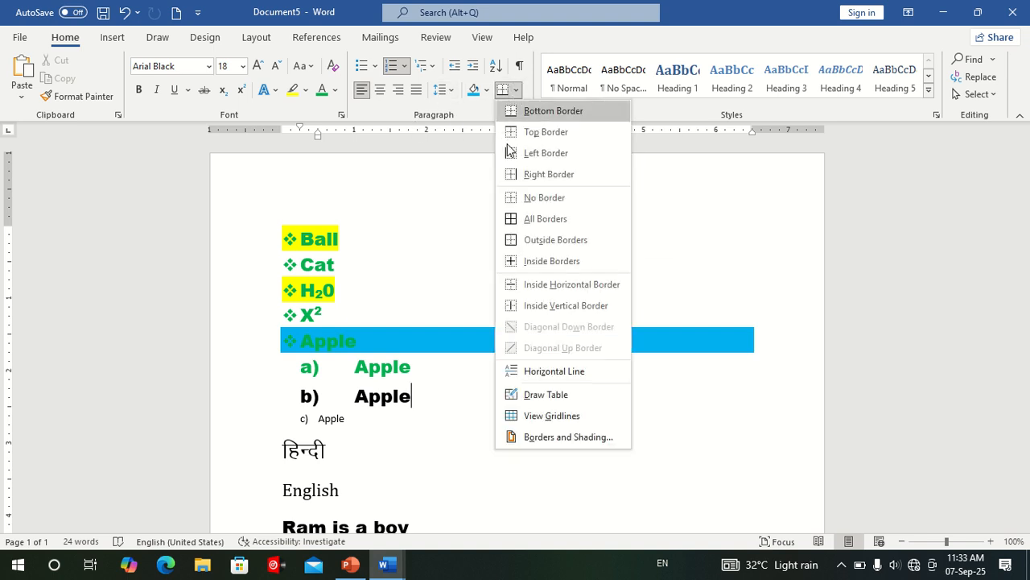
left_click(281, 248)
left_click_drag(273, 304, 271, 326)
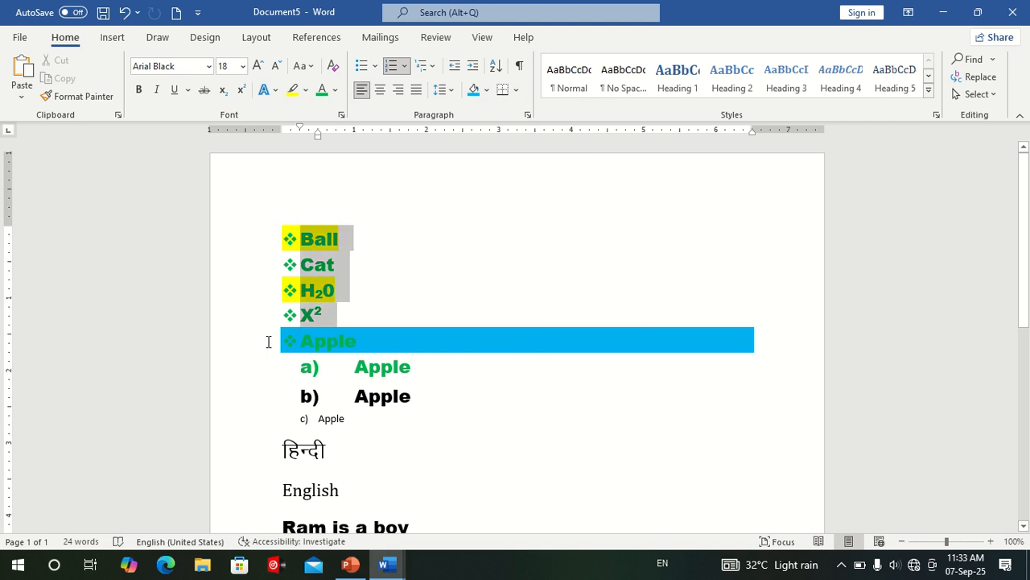
left_click(516, 92)
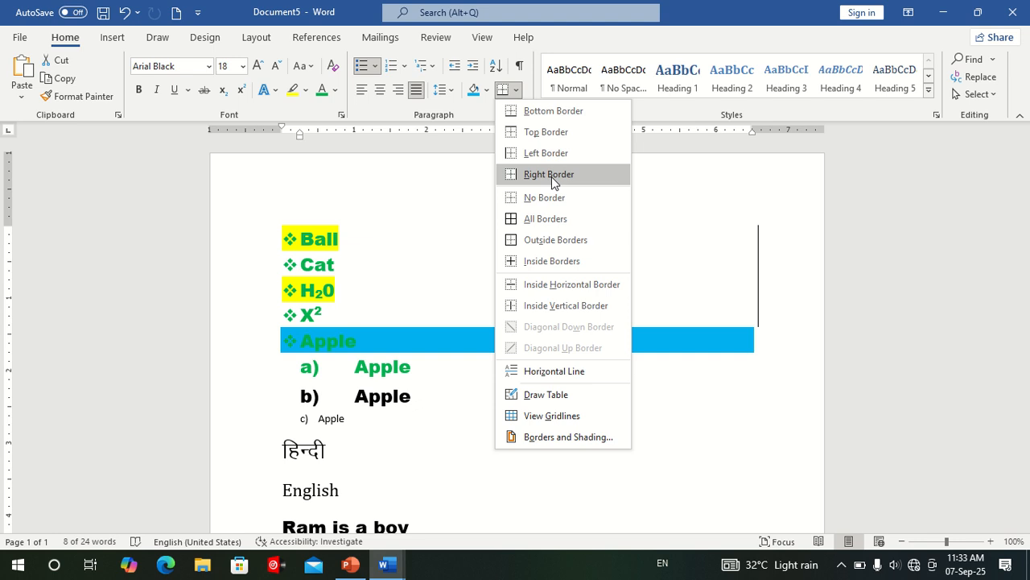
left_click(761, 426)
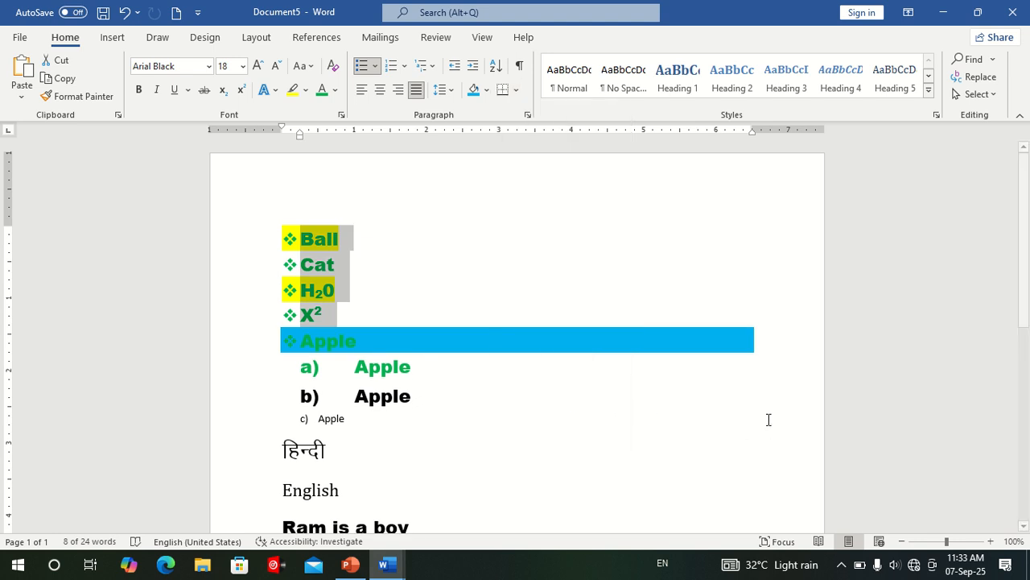
left_click(483, 211)
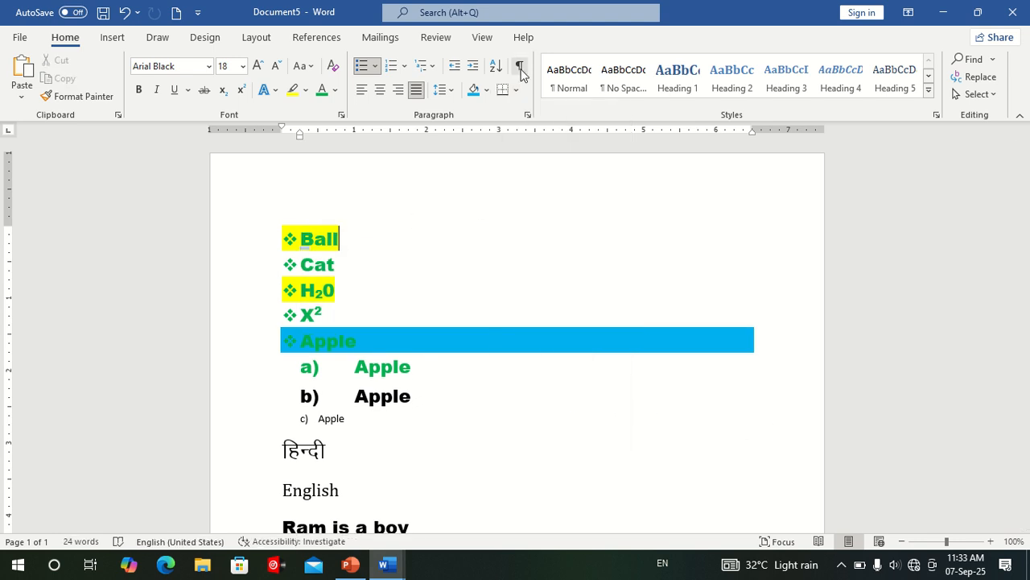
left_click(418, 318)
Apply the Hidden font effect to the lines from Ball through the b) Apple item.
left_click_drag(256, 238, 258, 399)
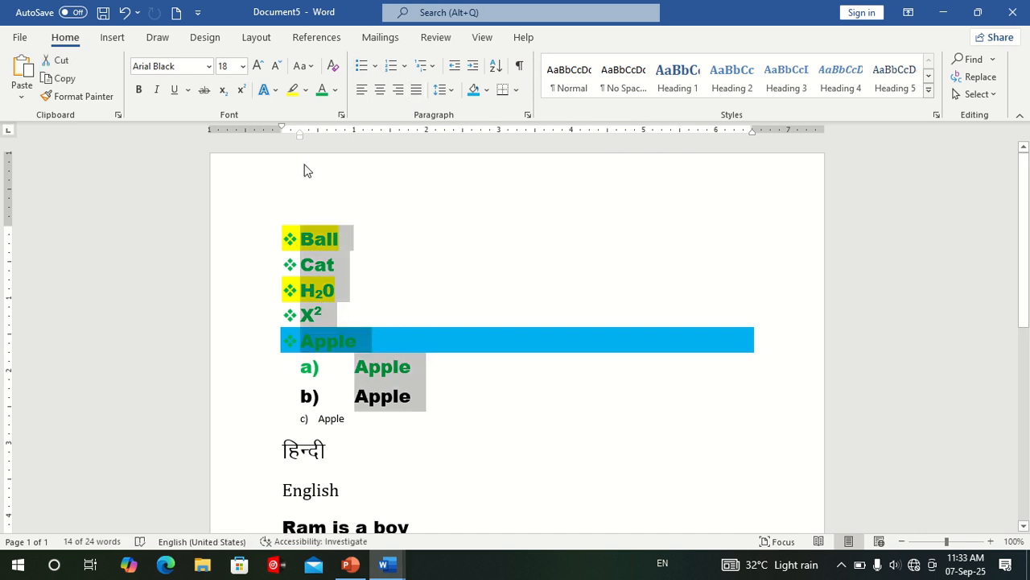
left_click(341, 117)
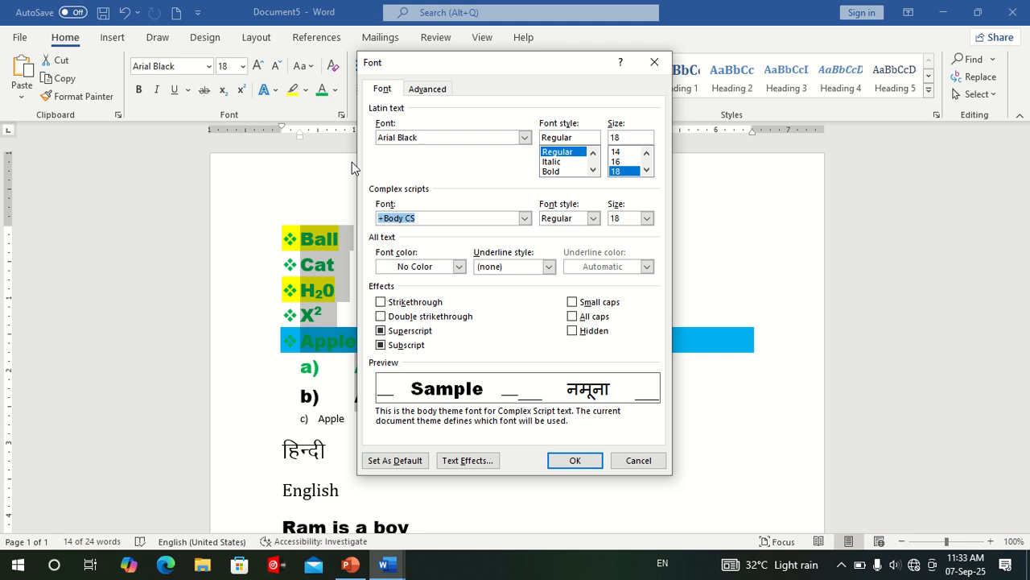
left_click(580, 333)
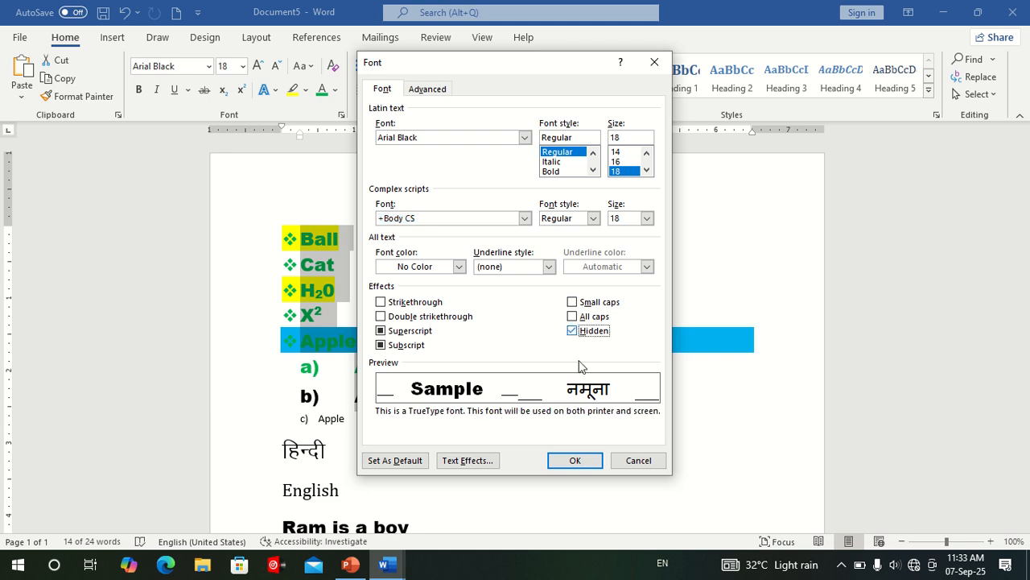
left_click(581, 464)
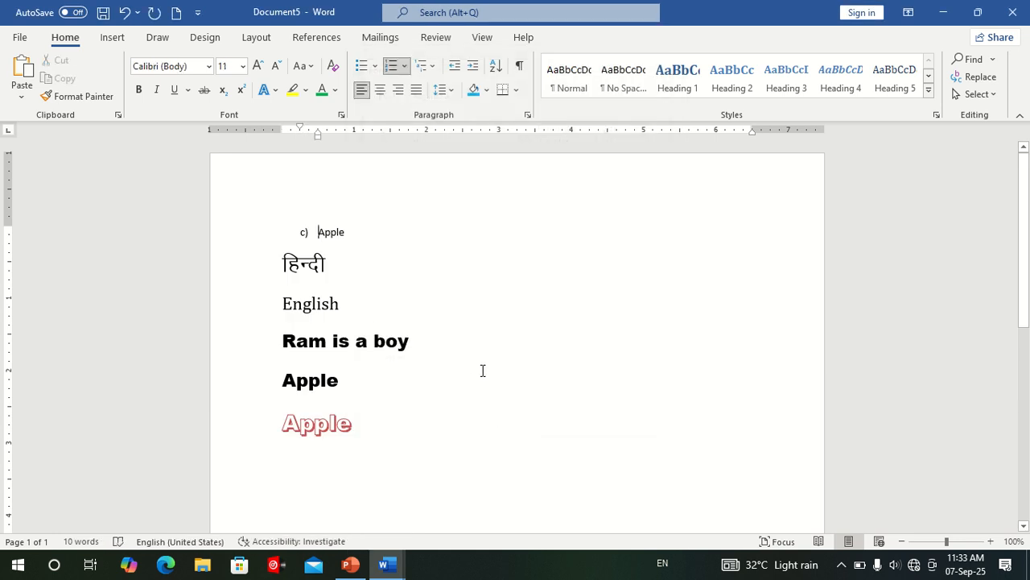
Display the formatting marks and remove the Hidden font effect from the lines Ball through the b) Apple item.
left_click(519, 66)
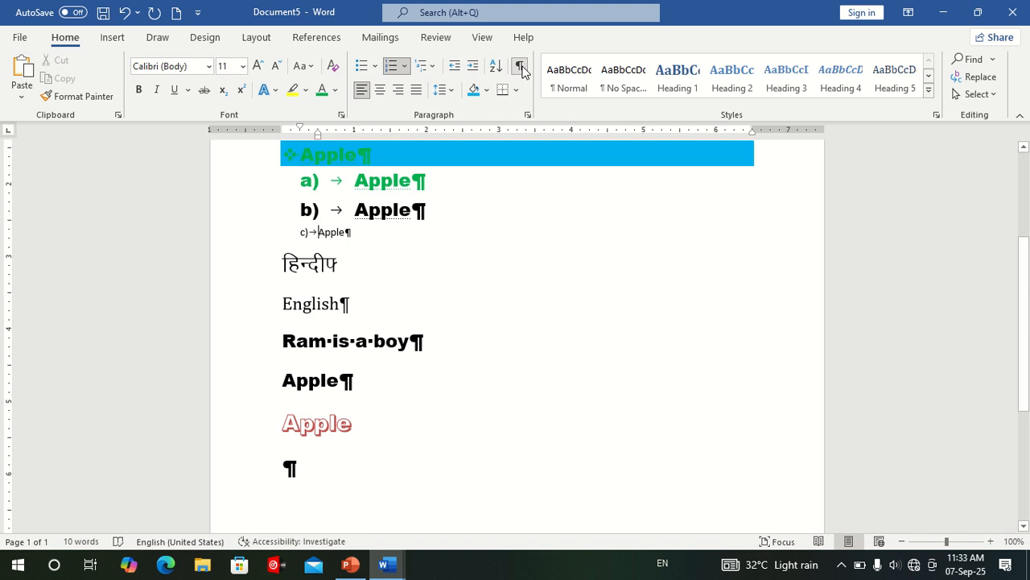
left_click(555, 272)
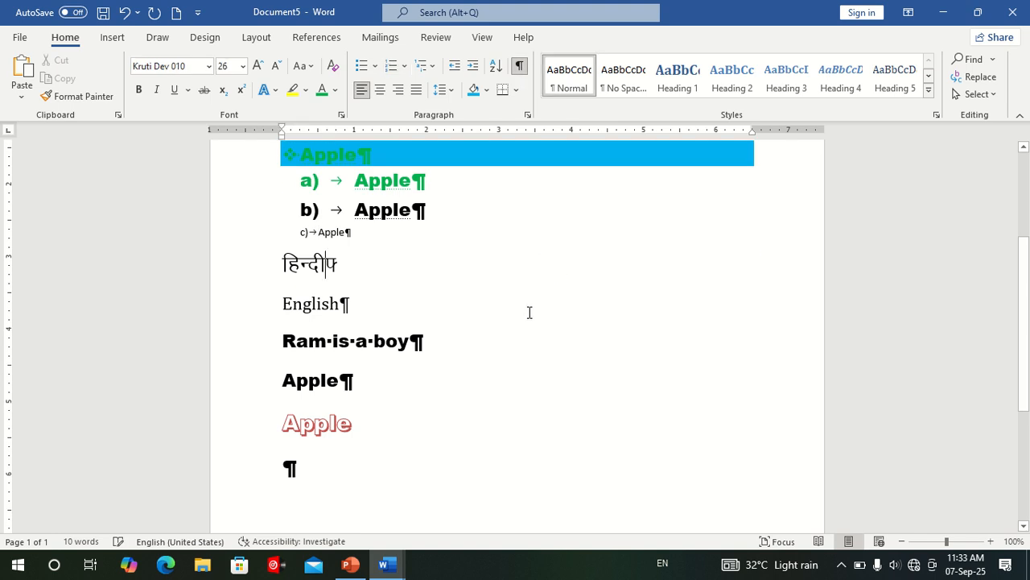
scroll(403, 298, "up", 4)
left_click_drag(241, 239, 244, 515)
left_click_drag(295, 392, 334, 226)
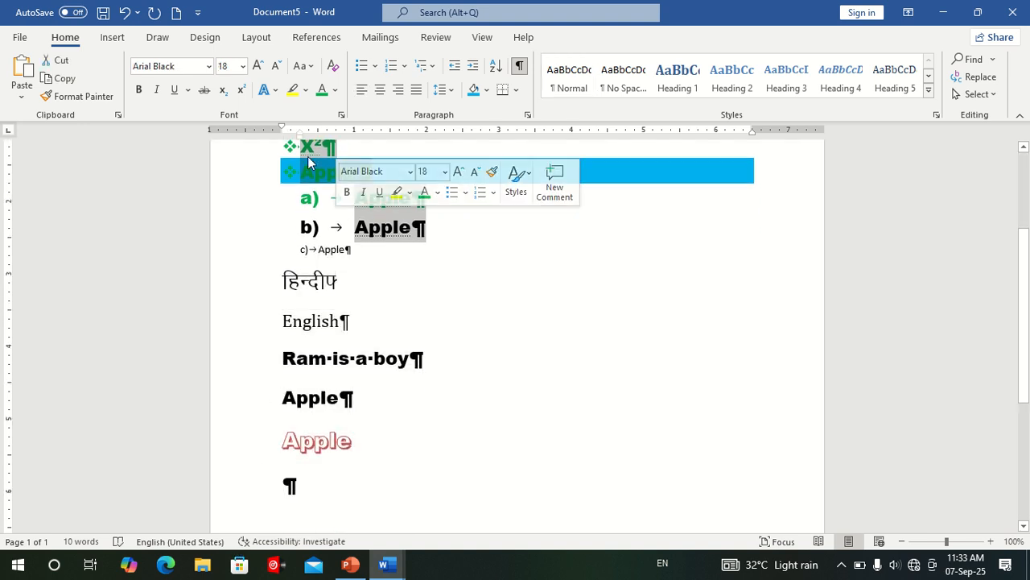
left_click(342, 114)
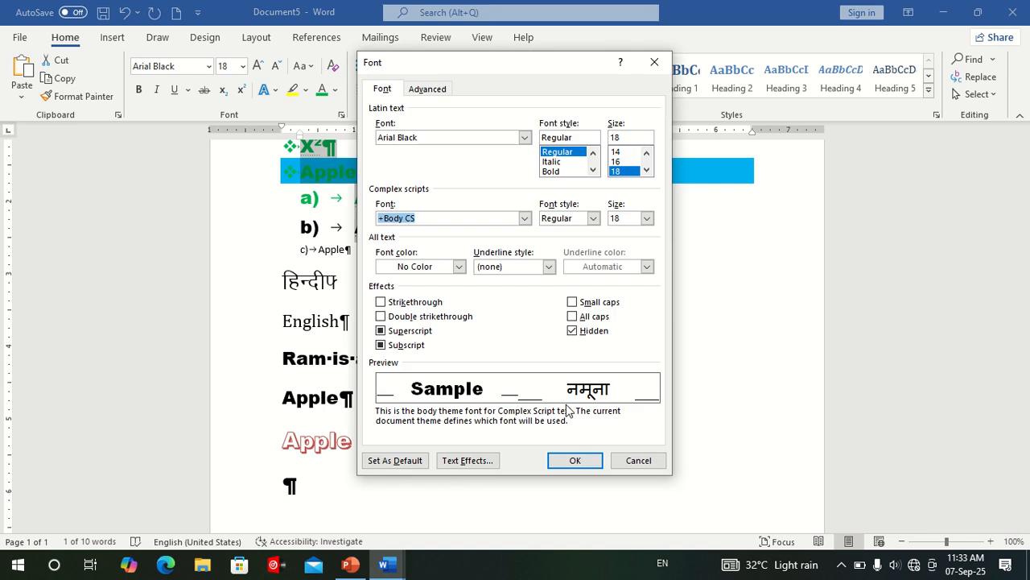
left_click(586, 331)
left_click(574, 460)
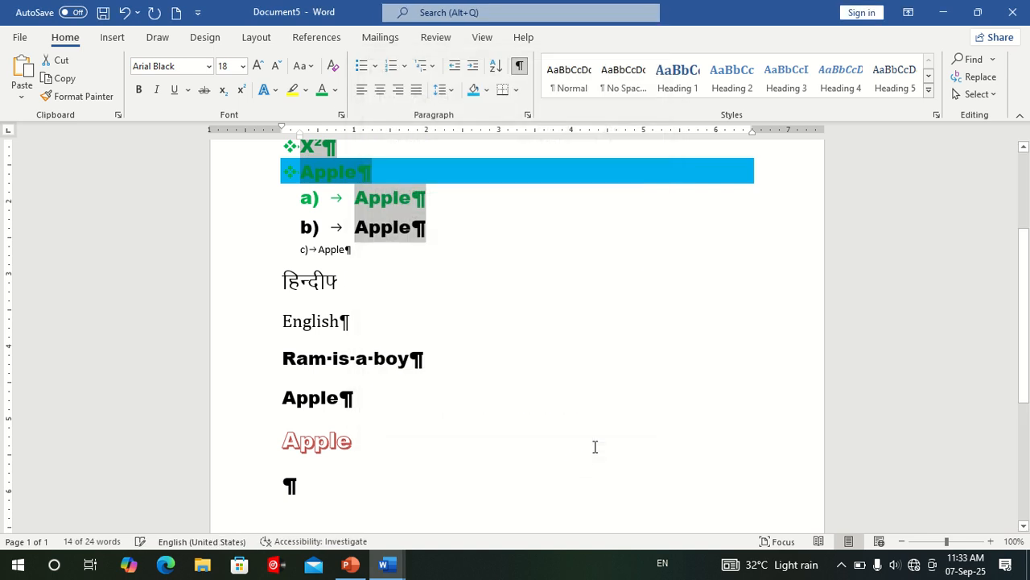
Turn off the display of formatting marks and deselect the list lines.
scroll(594, 444, "up", 3)
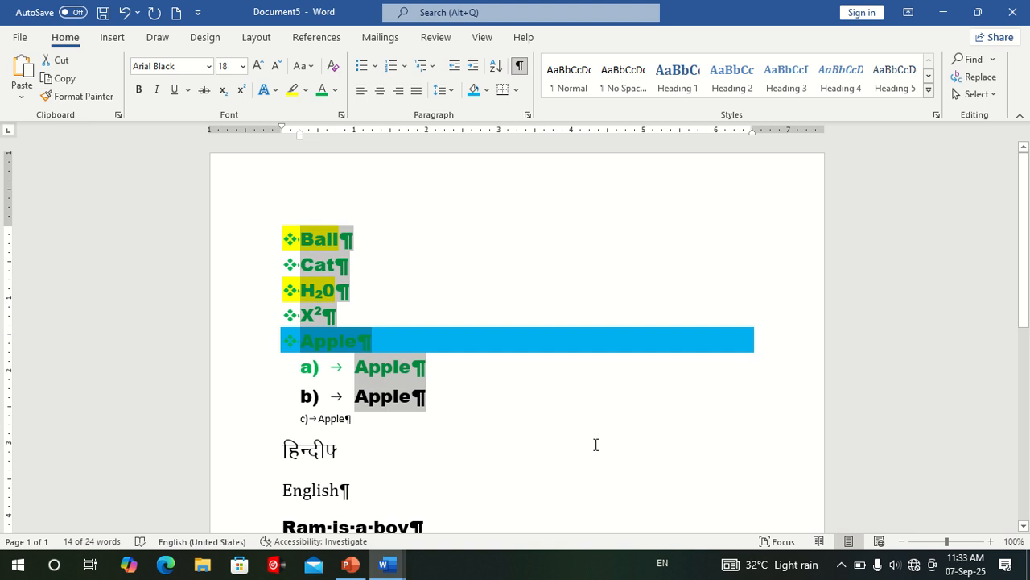
left_click(519, 65)
left_click(498, 491)
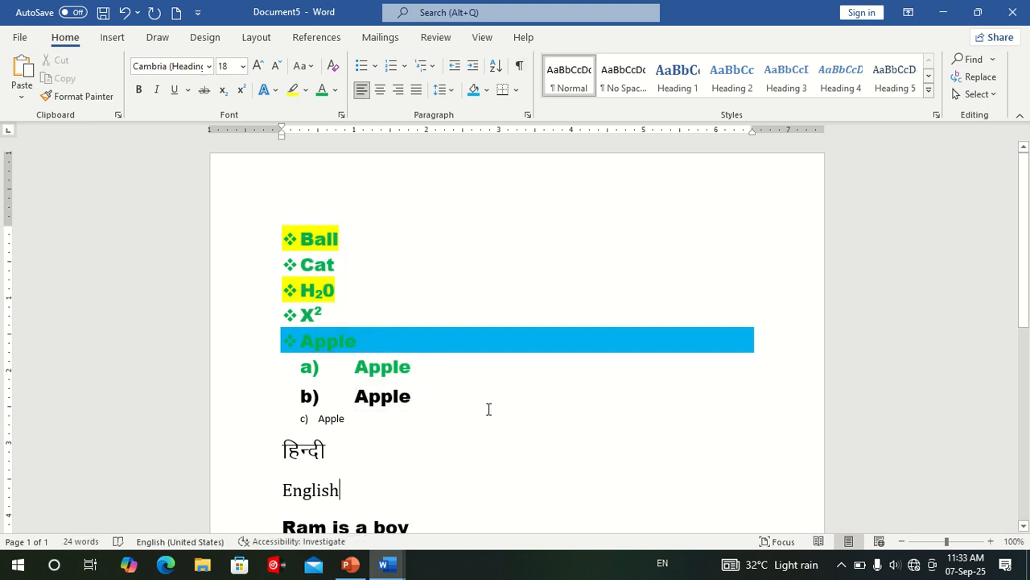
scroll(487, 408, "down", 3)
scroll(488, 408, "up", 3)
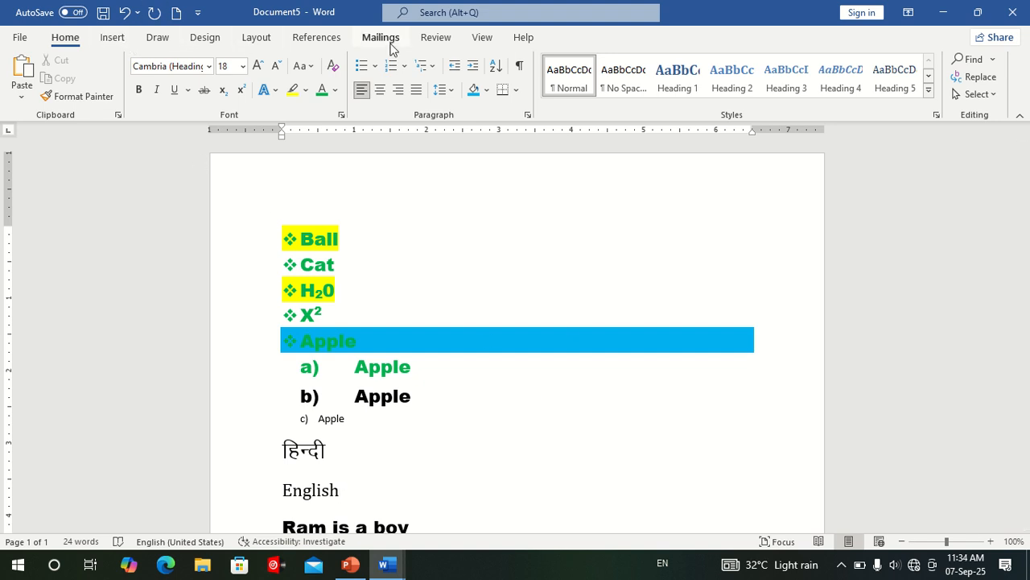
scroll(426, 392, "down", 5)
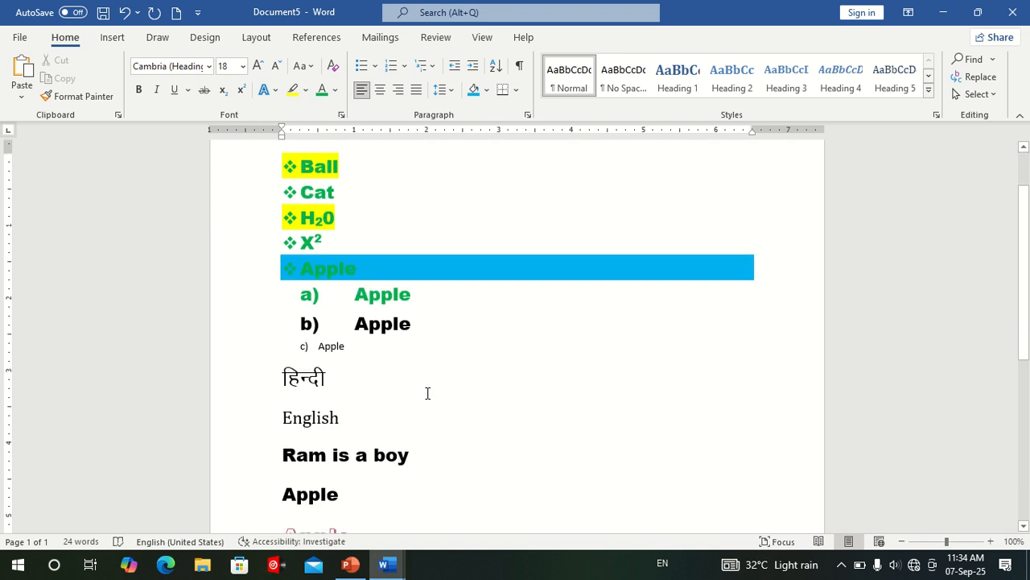
scroll(428, 393, "up", 3)
scroll(427, 392, "up", 1)
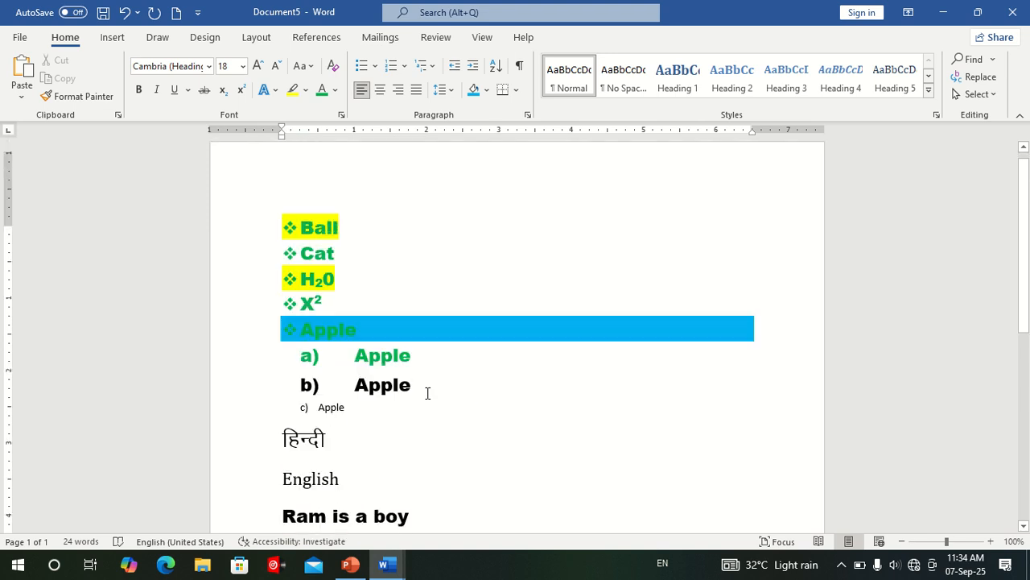
scroll(427, 393, "down", 2)
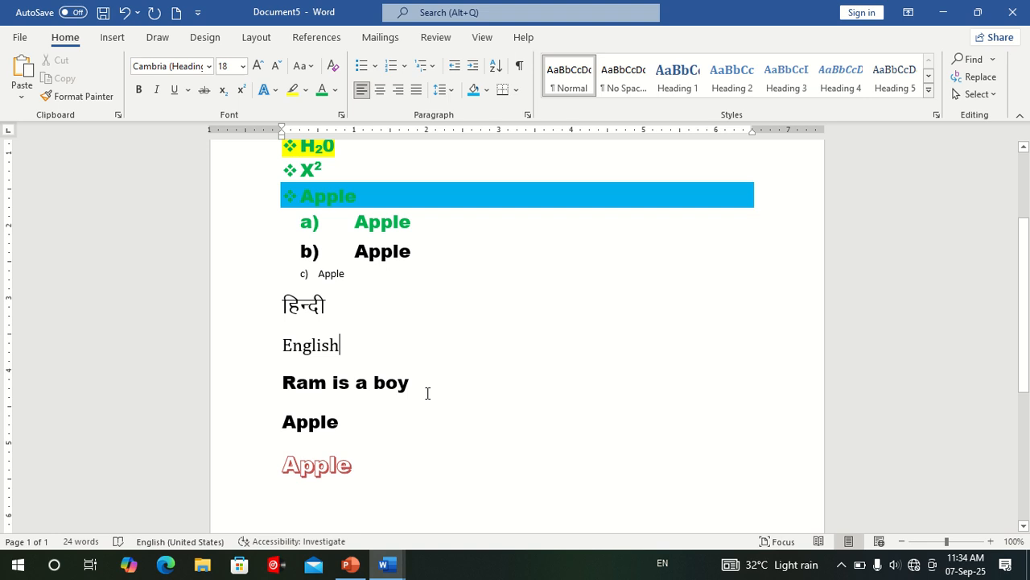
scroll(427, 393, "up", 2)
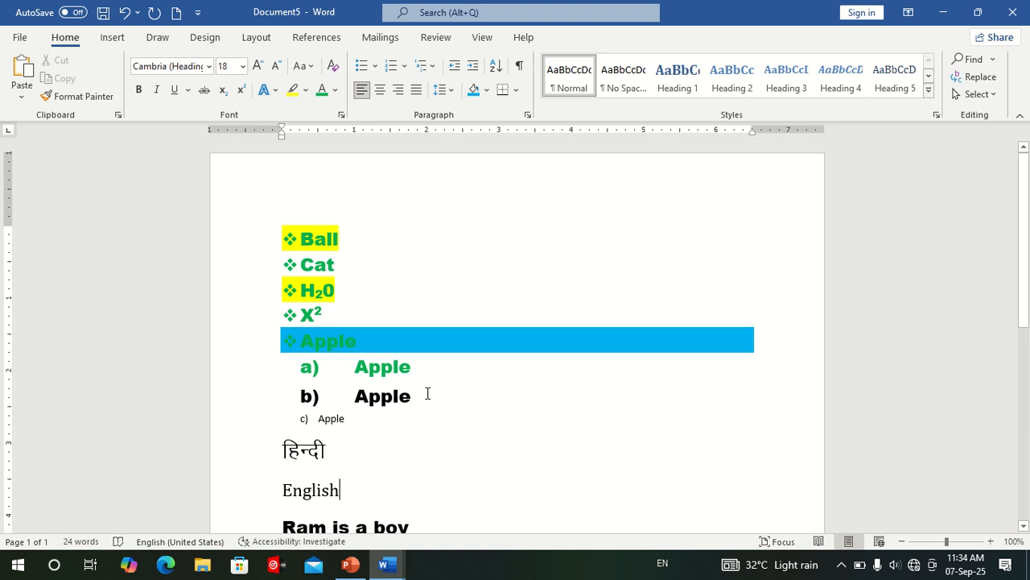
left_click(18, 40)
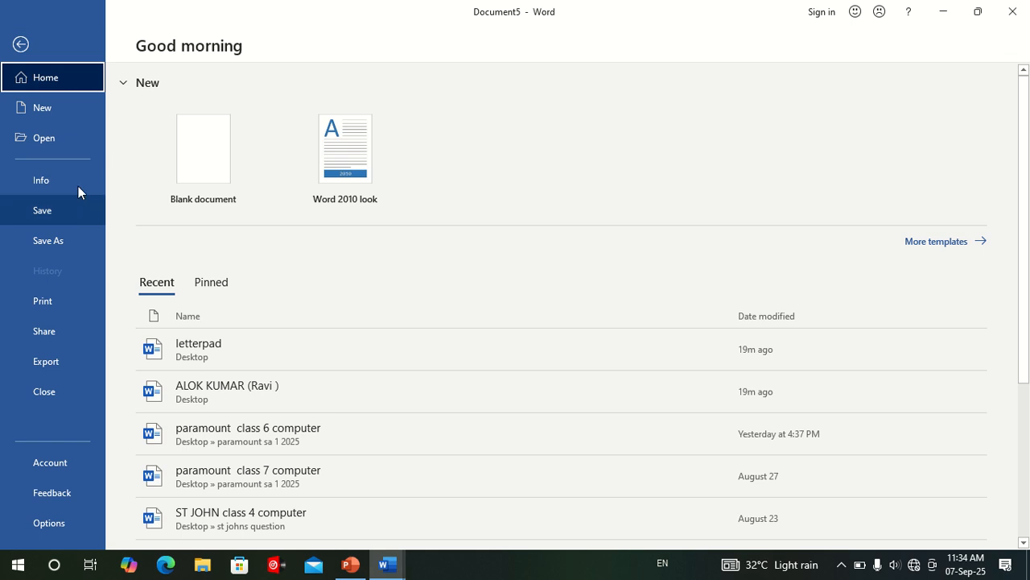
left_click(24, 44)
mouse_move(532, 7)
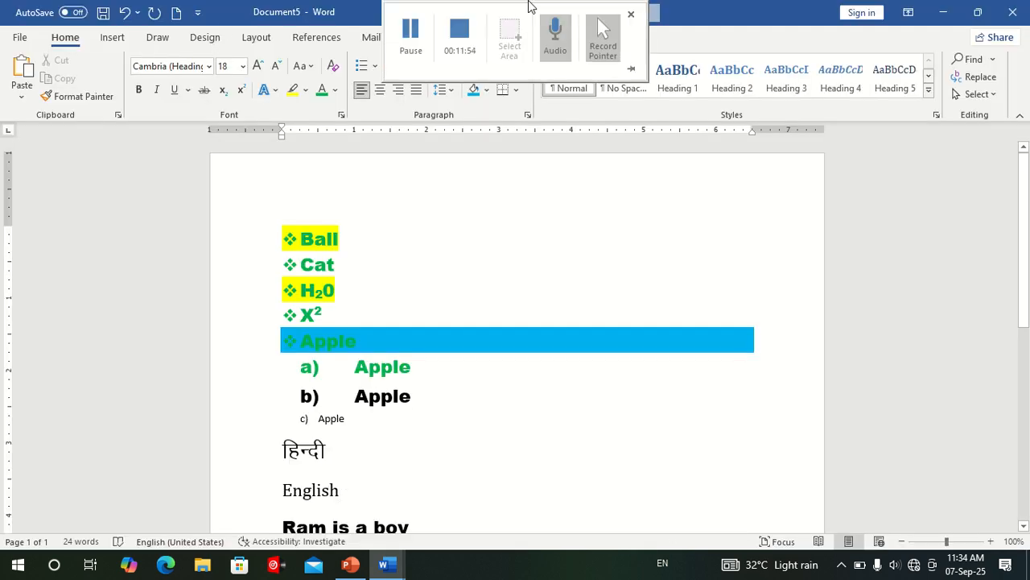